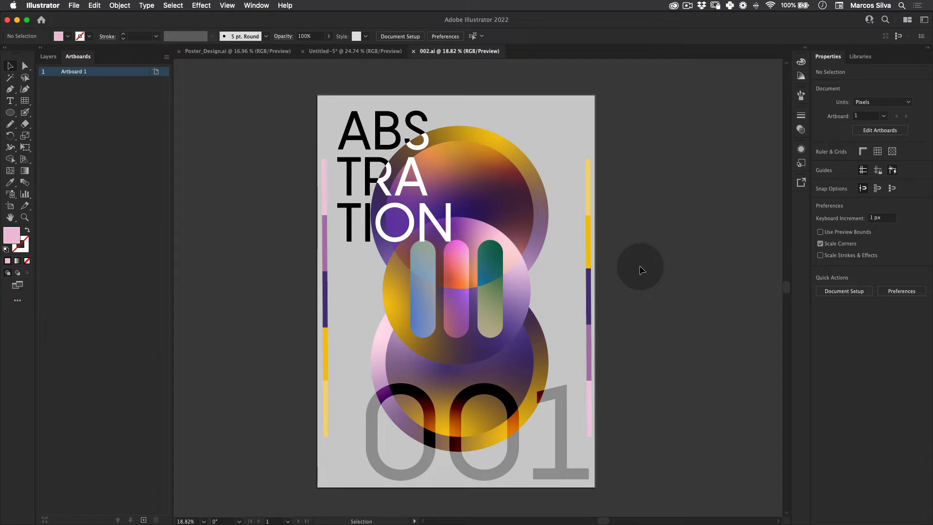
pyautogui.press('super')
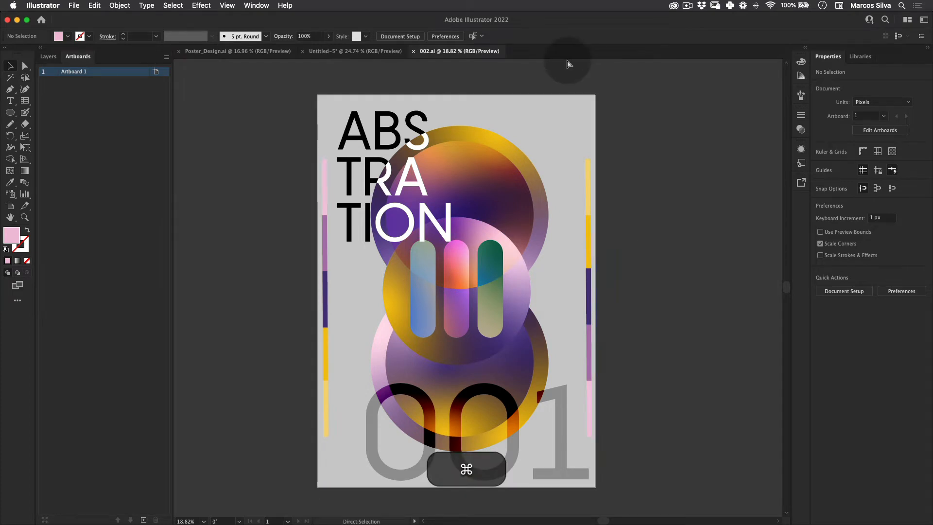
pyautogui.press('super+n')
pyautogui.press('super+Escape')
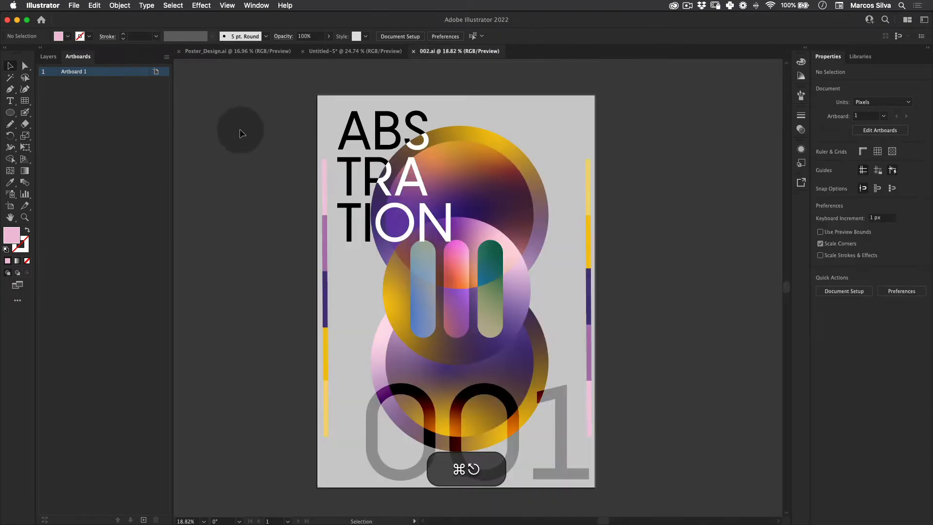
# - Create a new portrait RGB document 1700 px wide and 2400 px high with one artboard
pyautogui.click(73, 6)
pyautogui.click(83, 18)
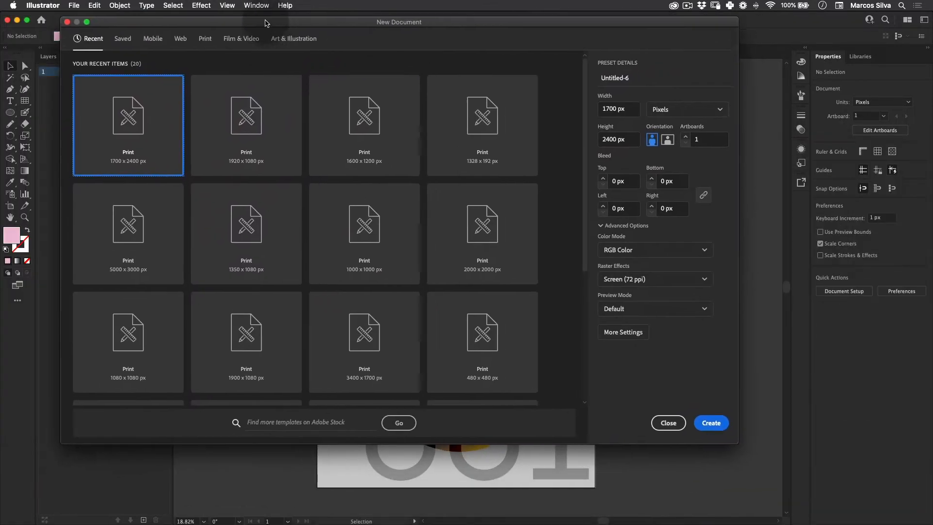
pyautogui.click(627, 115)
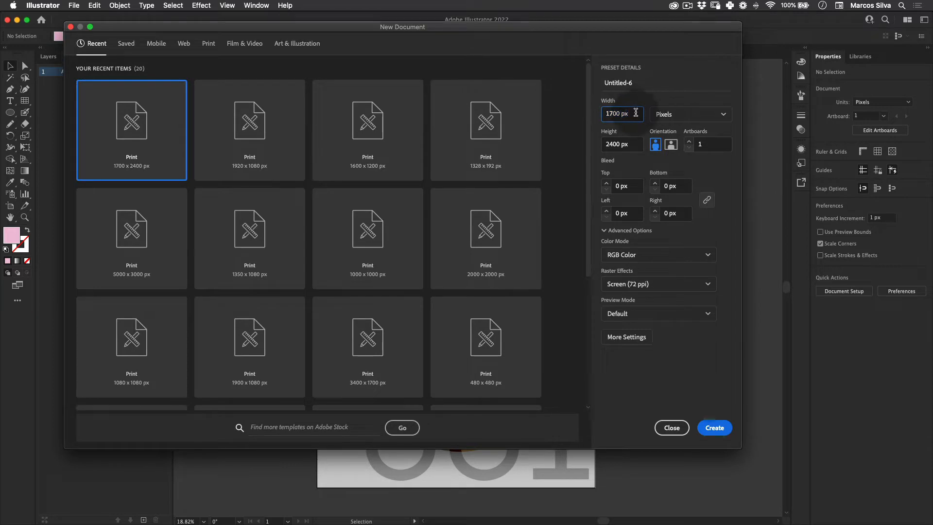
pyautogui.doubleClick(628, 114)
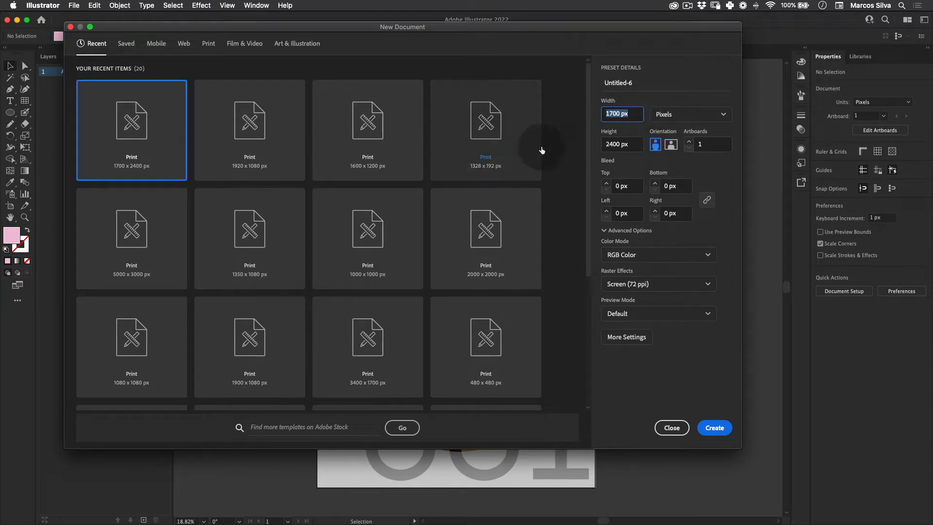
pyautogui.moveTo(630, 146); pyautogui.dragTo(601, 147)
pyautogui.click(624, 144)
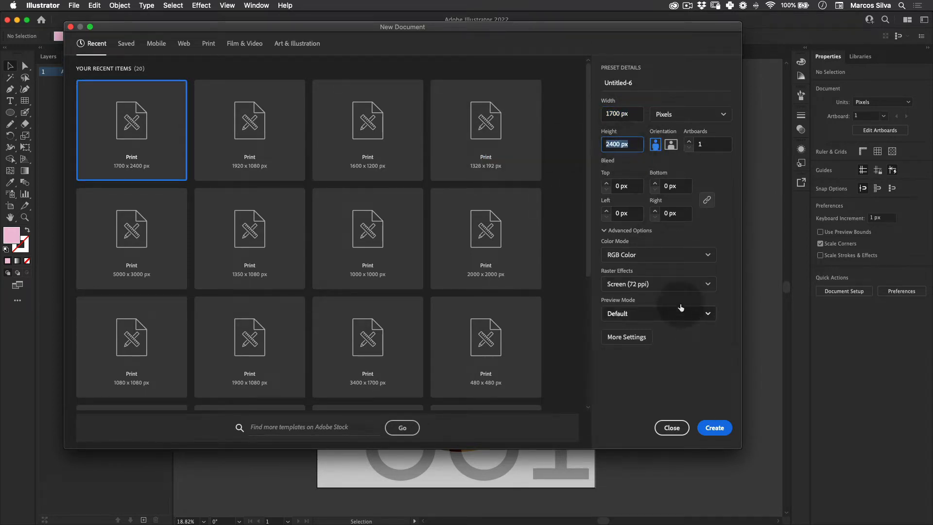
pyautogui.press('Return')
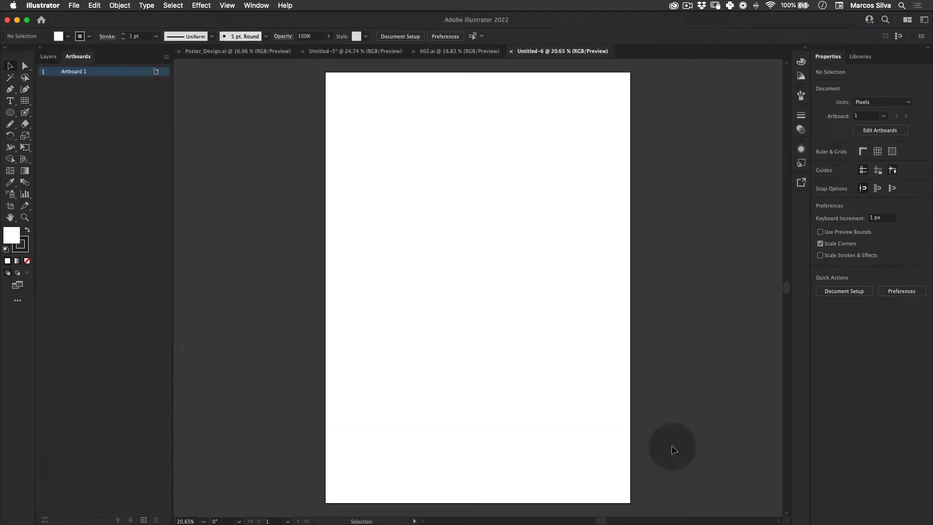
# - Copy all of the finished poster artwork from the 002.ai document
pyautogui.press('z')
pyautogui.moveTo(461, 141); pyautogui.dragTo(444, 164)
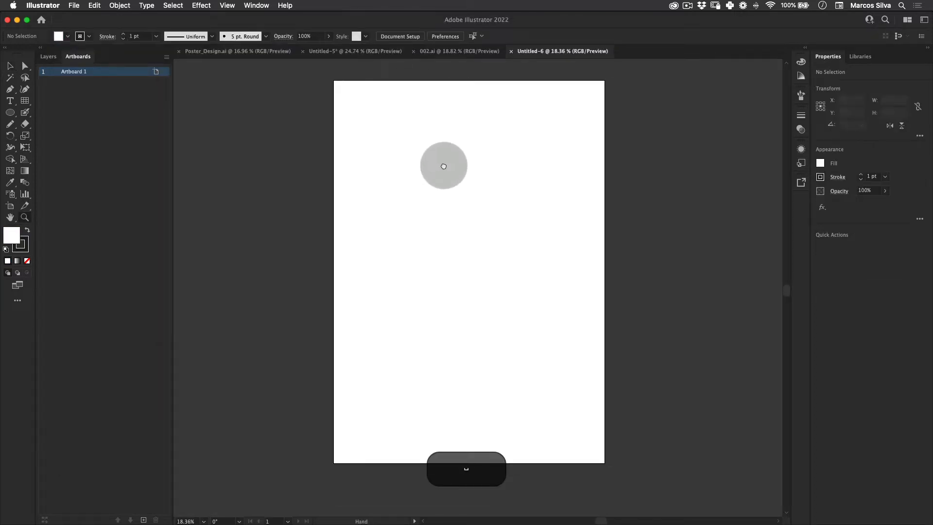
pyautogui.click(471, 51)
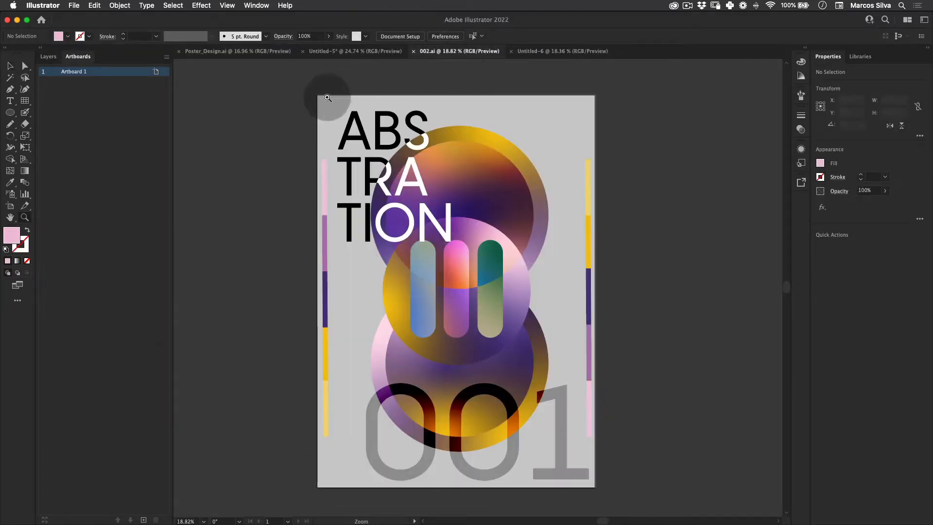
pyautogui.press('v')
pyautogui.scroll(-3, 632, 491)
pyautogui.press('super+a')
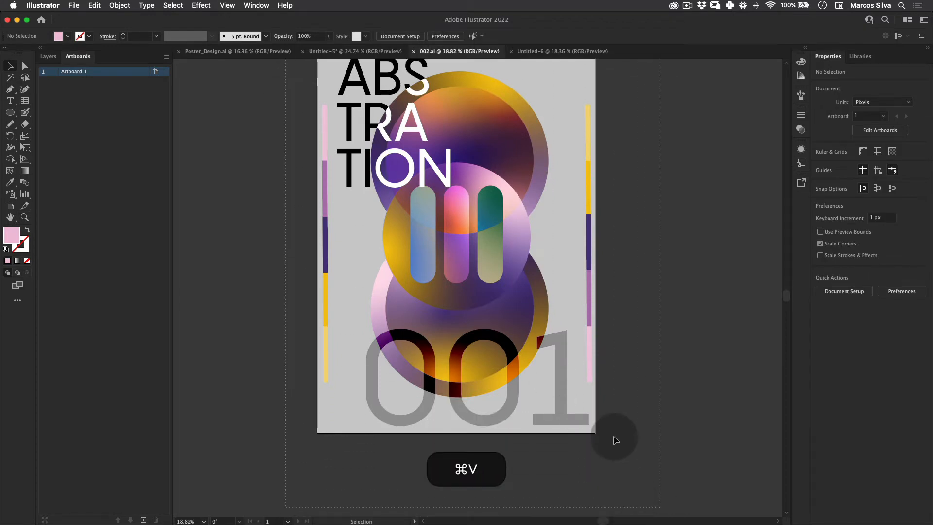
pyautogui.press('super+c')
# - Paste the poster artwork into the new blank document and move it clear of the artboard's left side
pyautogui.click(533, 52)
pyautogui.press('z')
pyautogui.keyDown('alt'); pyautogui.click(406, 206); pyautogui.keyUp('alt')
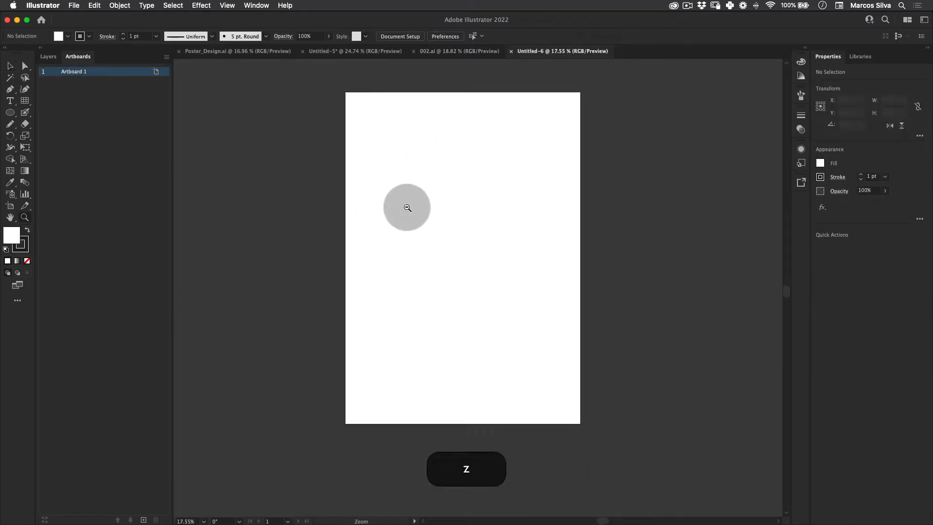
pyautogui.moveTo(406, 206); pyautogui.dragTo(583, 197)
pyautogui.press('super+v')
pyautogui.moveTo(529, 231); pyautogui.dragTo(475, 236)
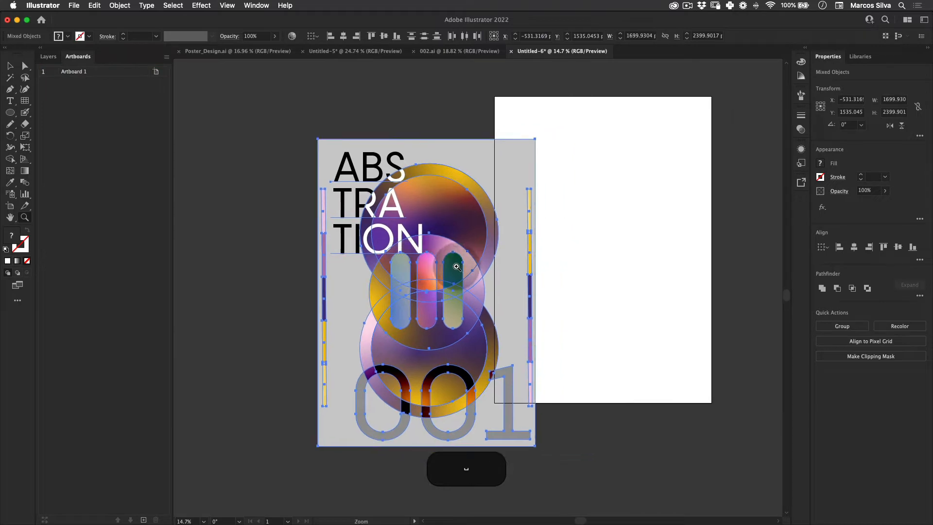
pyautogui.moveTo(500, 273); pyautogui.dragTo(438, 246)
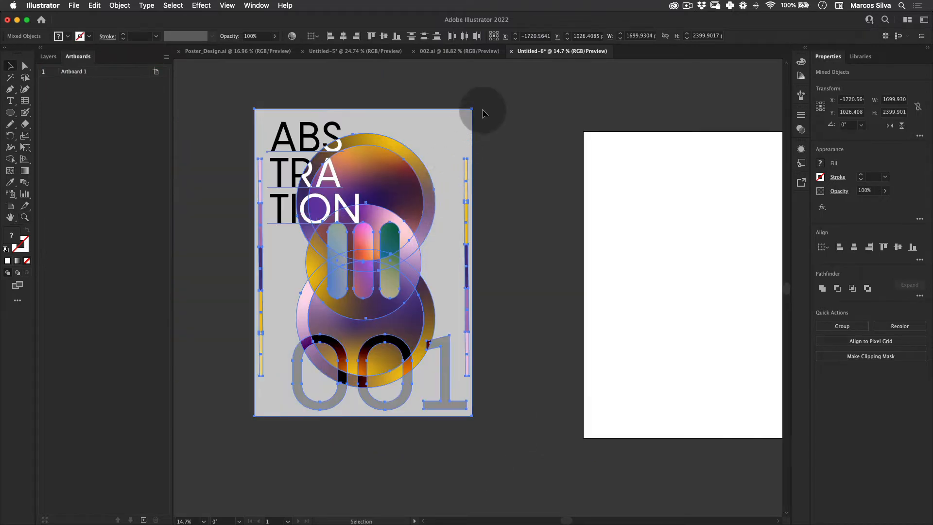
# - Scale the pasted reference poster down proportionally about its centre to about 1133 × 1599 px and deselect it
pyautogui.press('e')
pyautogui.moveTo(474, 108); pyautogui.dragTo(430, 161)
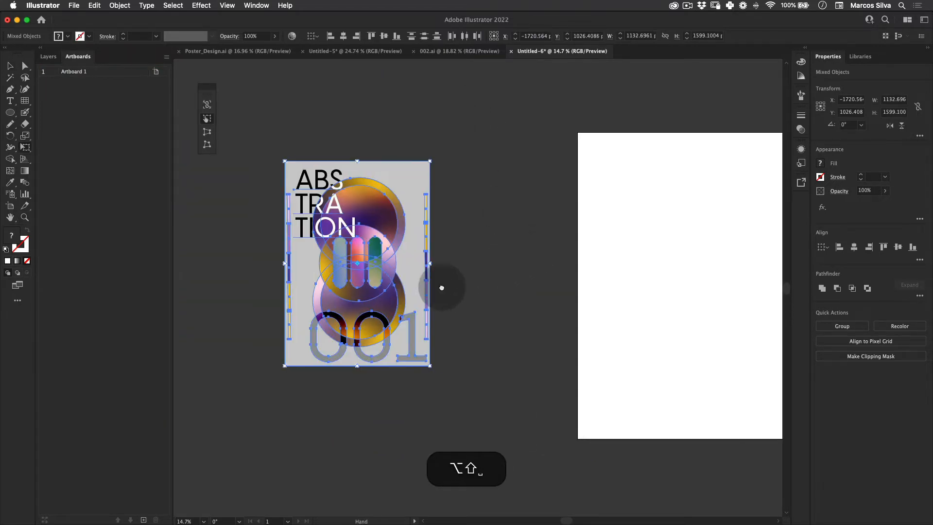
pyautogui.moveTo(442, 285); pyautogui.dragTo(285, 254)
pyautogui.press('v')
pyautogui.click(312, 250)
pyautogui.moveTo(446, 276); pyautogui.dragTo(349, 277)
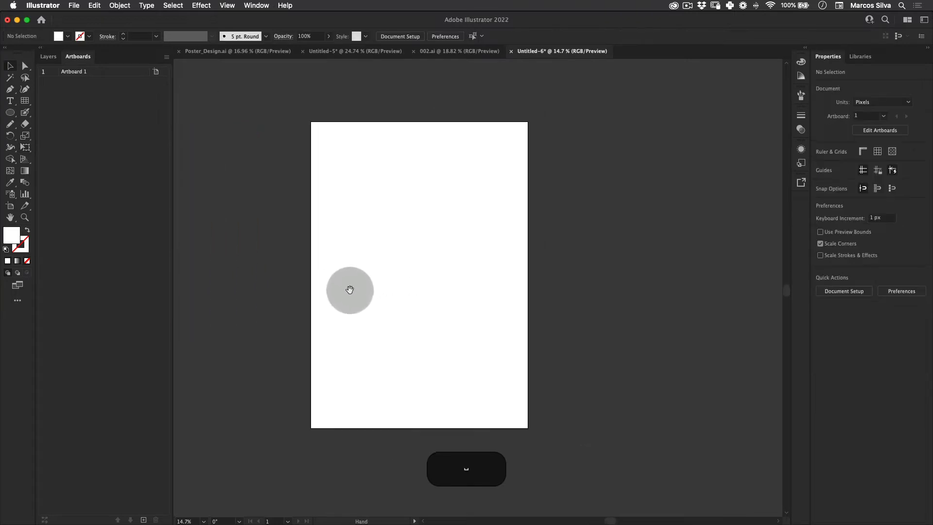
# - Draw a background rectangle from the artboard's upper-left corner to its lower-right corner, 1700 px by about 2391 px
pyautogui.press('z')
pyautogui.moveTo(418, 256); pyautogui.dragTo(438, 249)
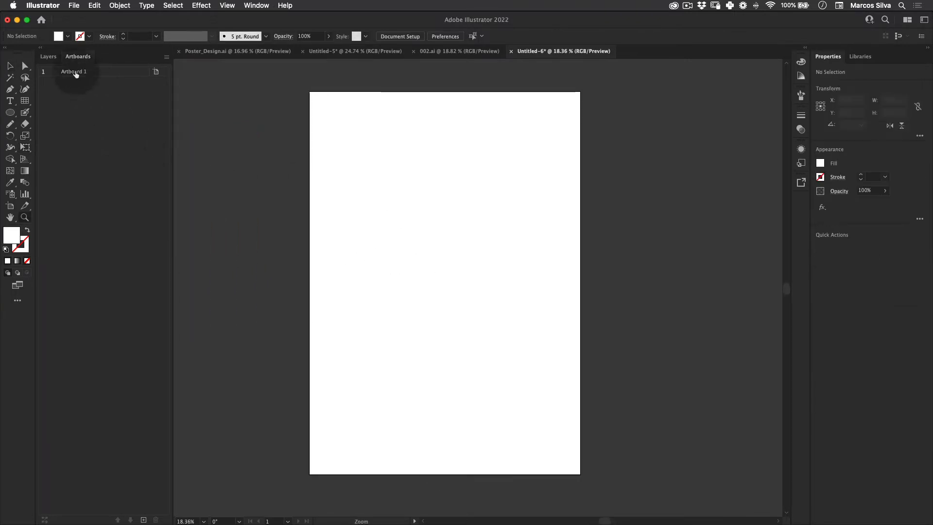
pyautogui.click(48, 56)
pyautogui.moveTo(10, 112); pyautogui.dragTo(46, 112)
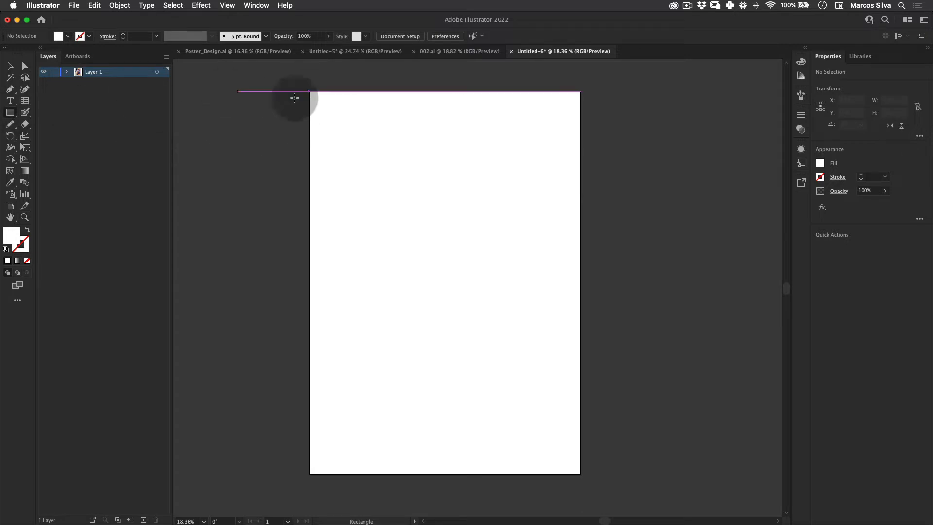
pyautogui.moveTo(309, 91)
pyautogui.mouseDown()
pyautogui.moveTo(537, 385)
pyautogui.moveTo(579, 473)
pyautogui.mouseUp()
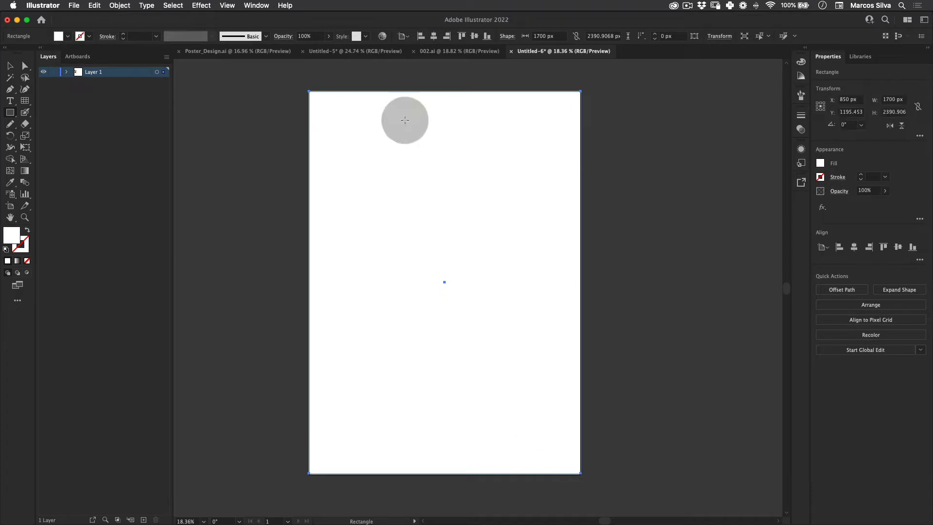
# - Set the background rectangle's height to 2400 px and centre it vertically on the artboard
pyautogui.click(549, 36)
pyautogui.click(600, 35)
pyautogui.press('super+a')
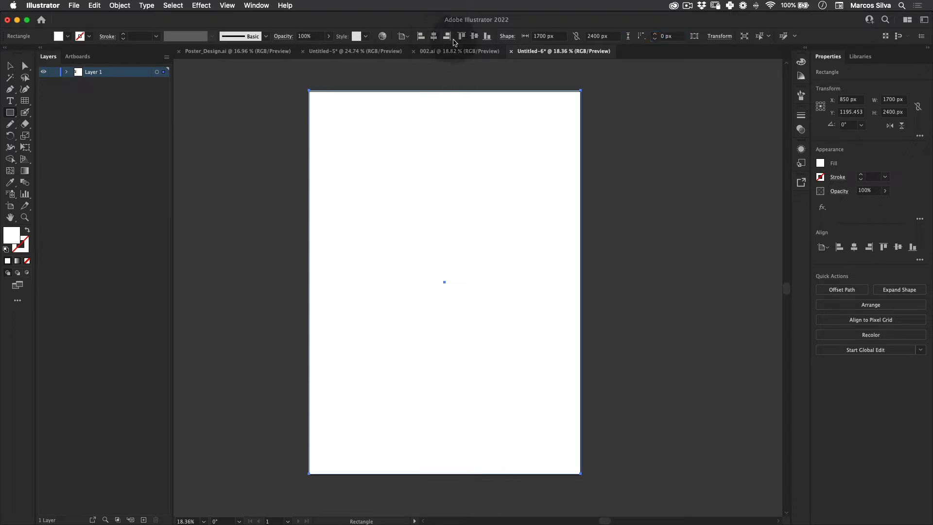
pyautogui.click(475, 37)
pyautogui.press('v')
pyautogui.click(267, 94)
# - Fill the background rectangle with the light grey eaeaea and lock Layer 1
pyautogui.click(518, 214)
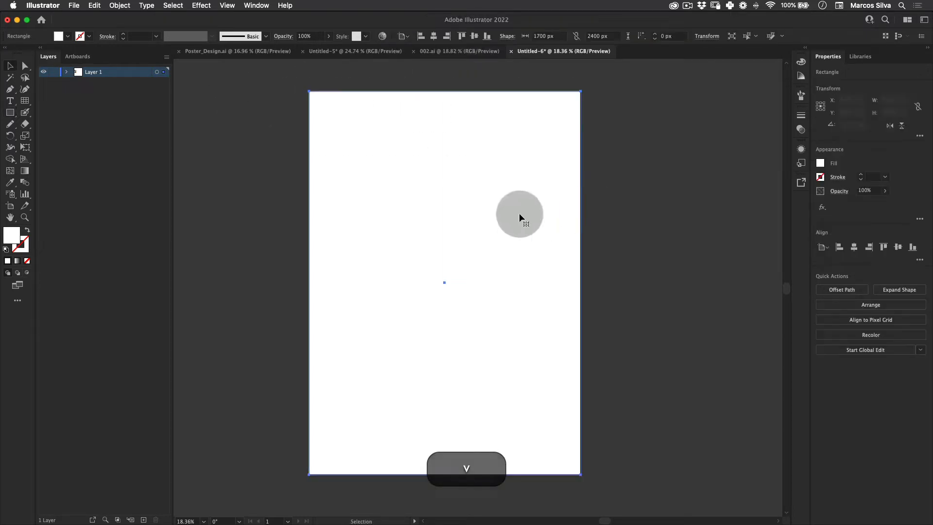
pyautogui.doubleClick(10, 235)
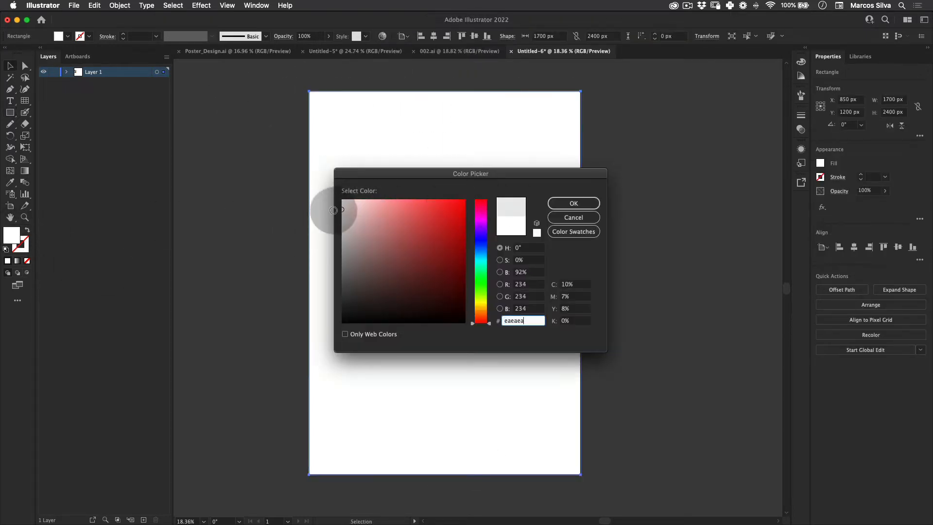
pyautogui.write('eaeaea')
pyautogui.click(576, 204)
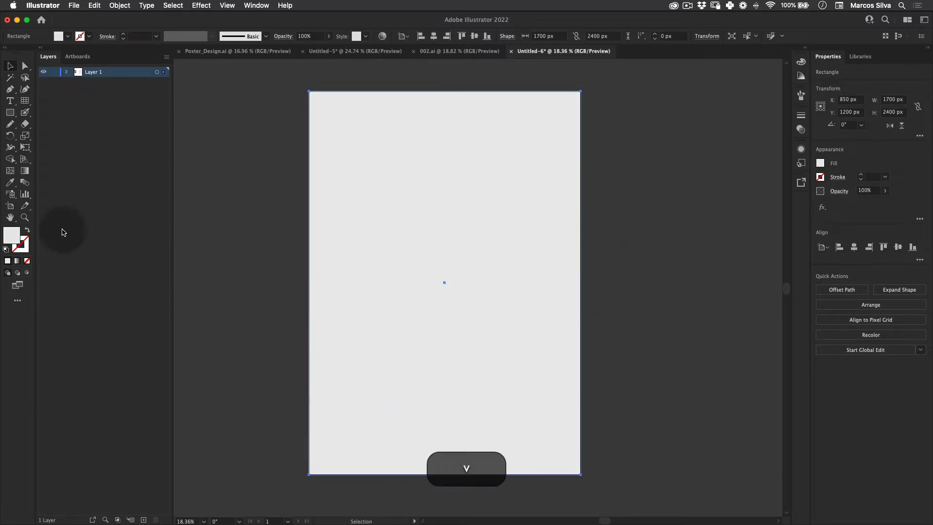
pyautogui.click(54, 72)
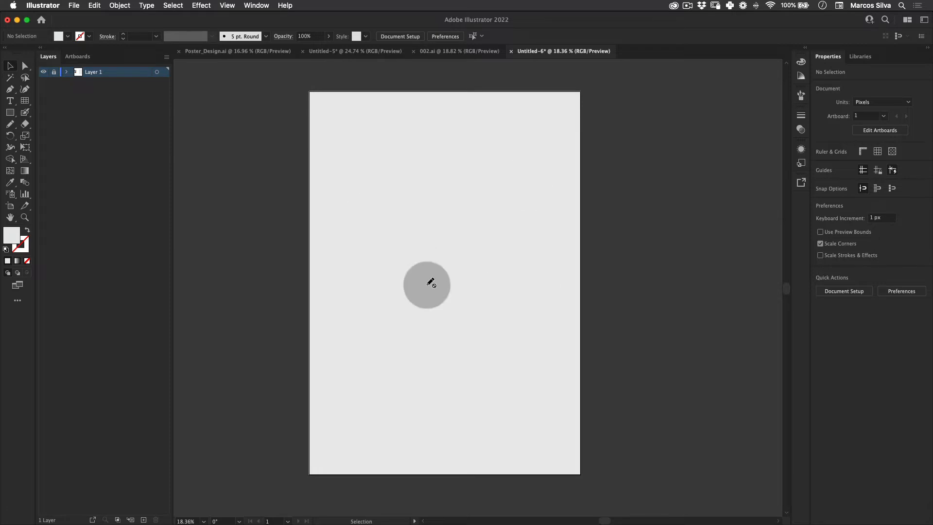
# - Add a new layer above the locked background layer
pyautogui.press('v')
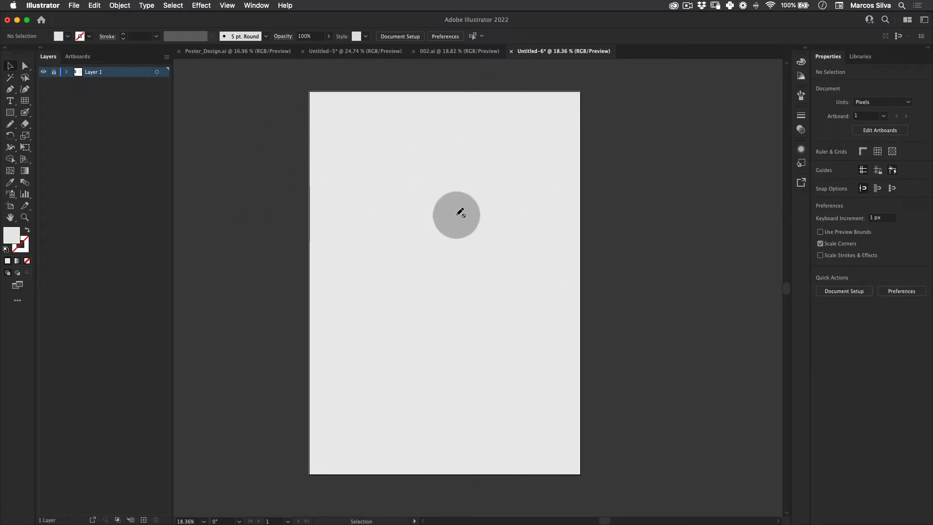
pyautogui.press('z')
pyautogui.click(453, 213)
pyautogui.moveTo(417, 231); pyautogui.dragTo(369, 252)
pyautogui.press('space')
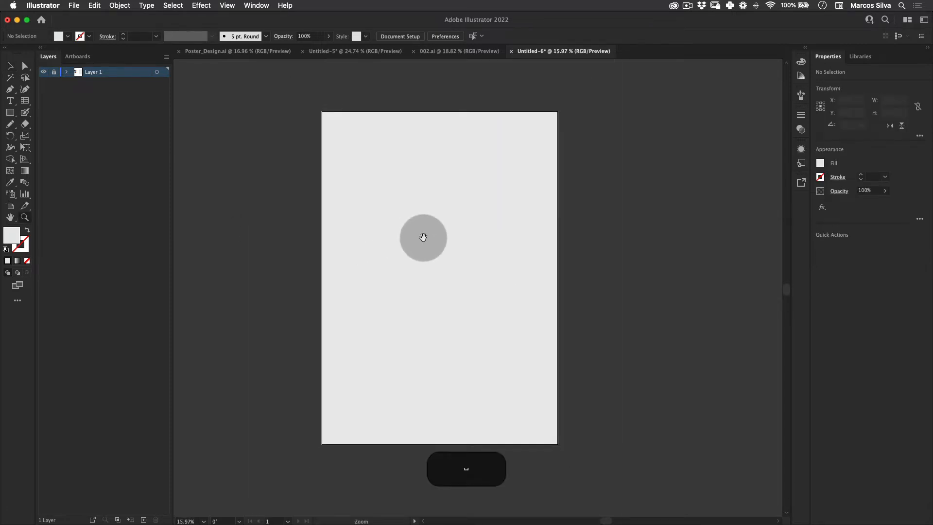
pyautogui.moveTo(422, 235); pyautogui.dragTo(490, 236)
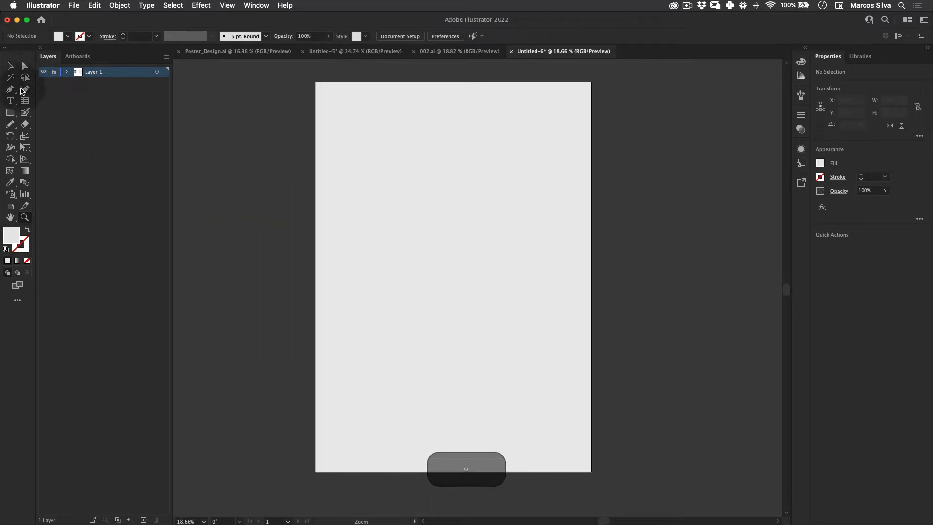
pyautogui.click(144, 518)
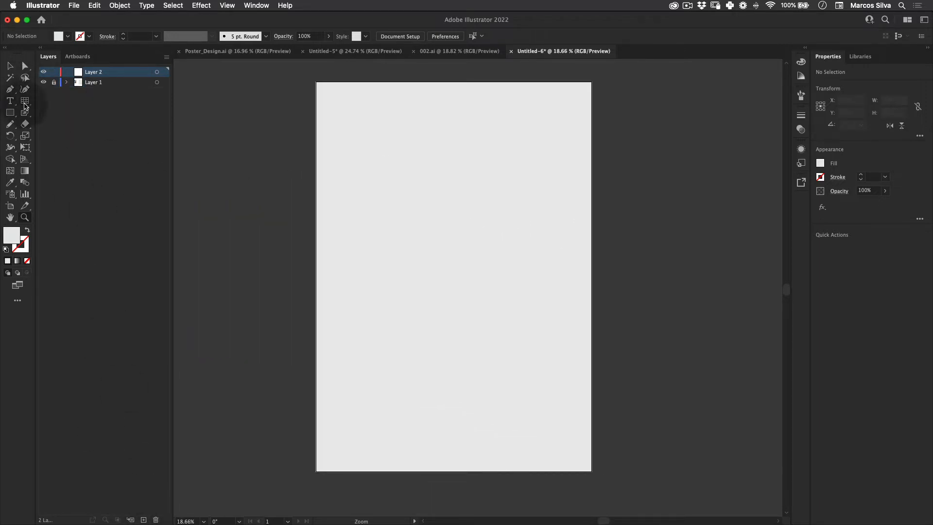
# - Try drawing a grid over the whole artboard with the Rectangular Grid tool, and undo it
pyautogui.moveTo(25, 101); pyautogui.dragTo(64, 104)
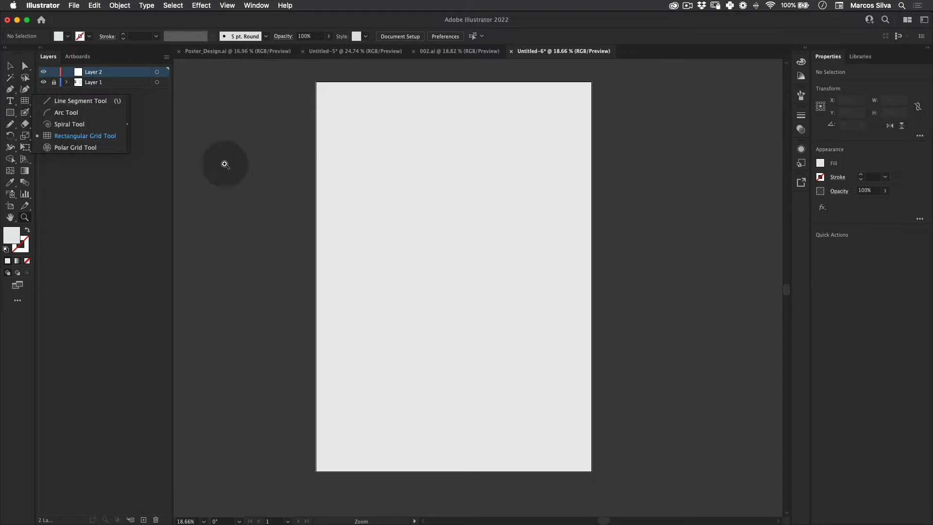
pyautogui.click(25, 103)
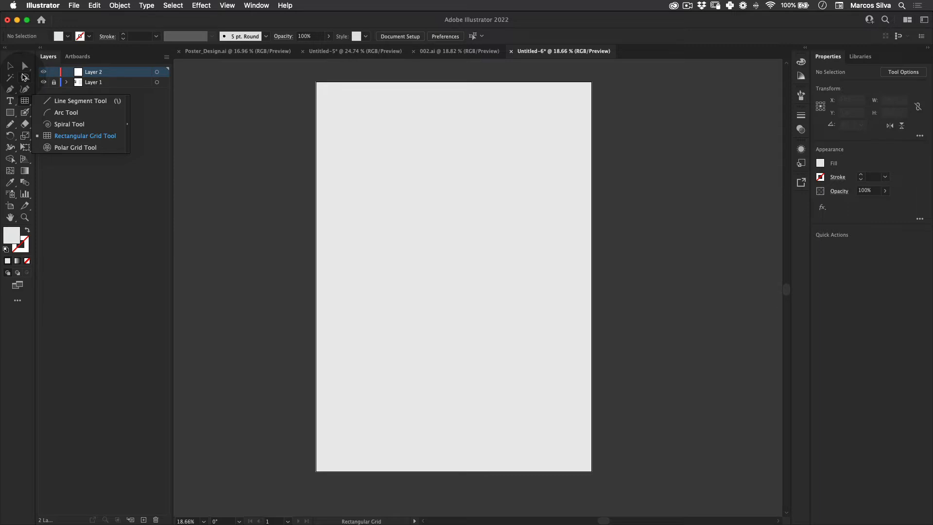
pyautogui.click(32, 108)
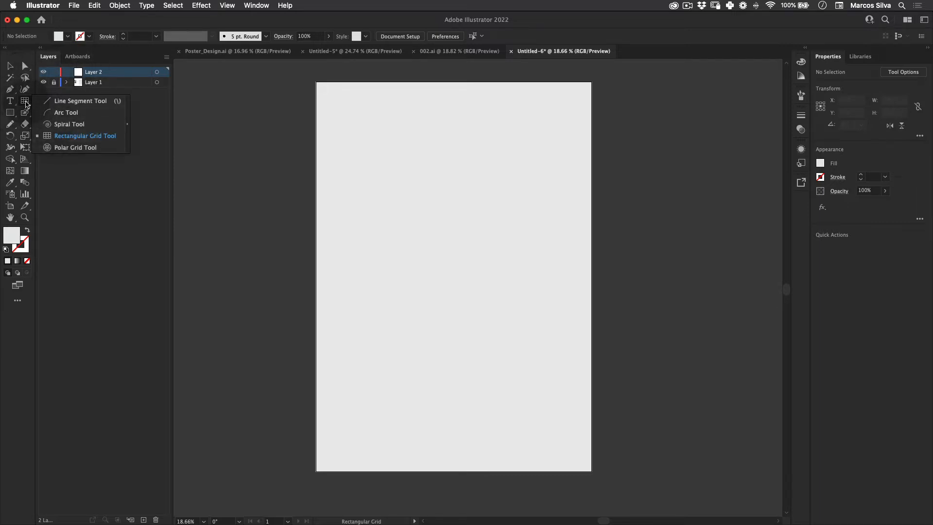
pyautogui.click(27, 102)
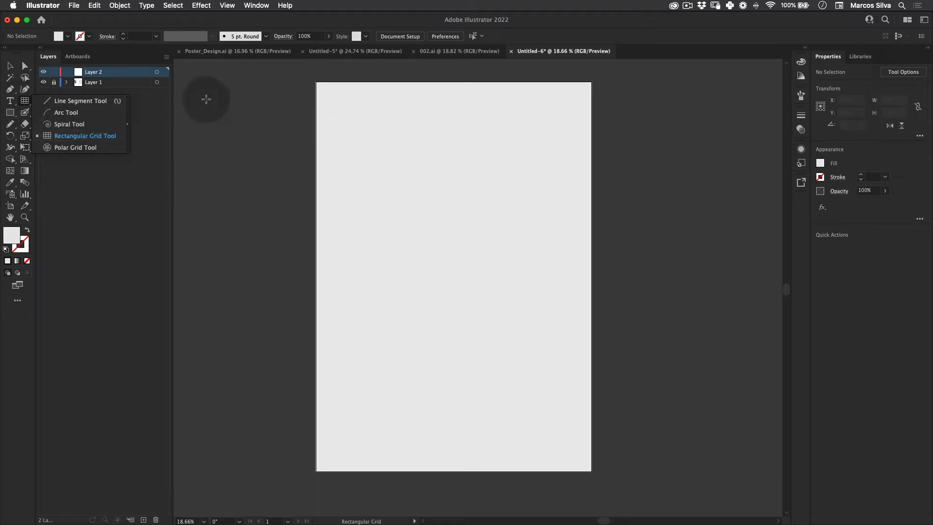
pyautogui.moveTo(282, 99)
pyautogui.mouseDown()
pyautogui.moveTo(319, 88)
pyautogui.moveTo(555, 376)
pyautogui.moveTo(590, 472)
pyautogui.mouseUp()
pyautogui.press('super+z')
pyautogui.press('super+z')
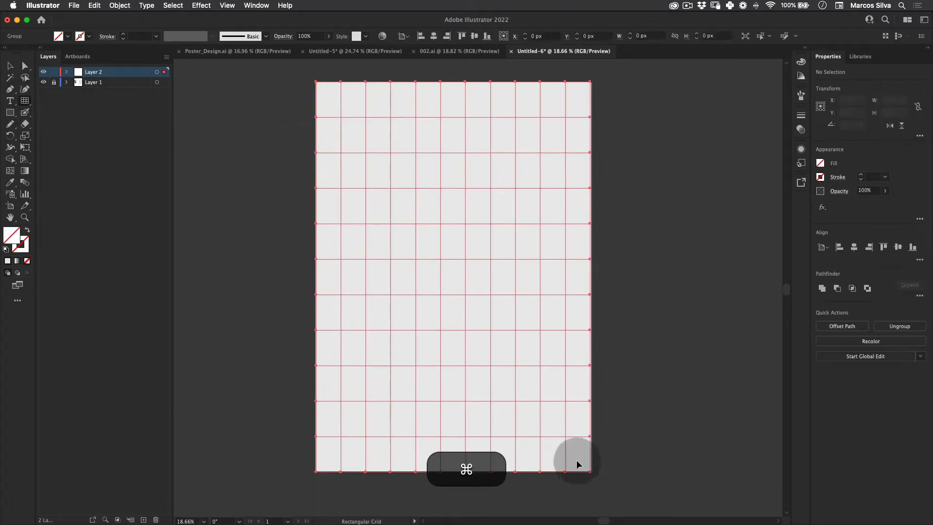
# - Set the Rectangular Grid tool's default width to 1700 px
pyautogui.doubleClick(25, 101)
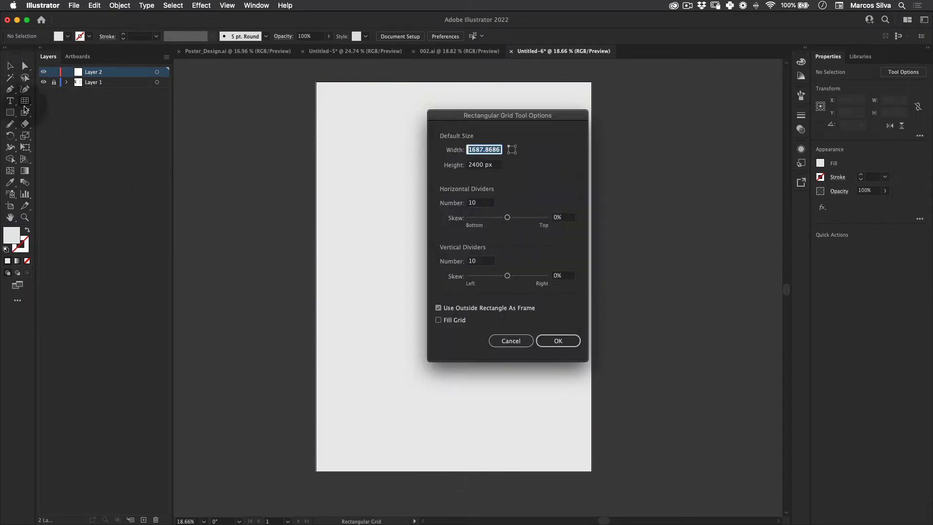
pyautogui.moveTo(486, 115); pyautogui.dragTo(427, 113)
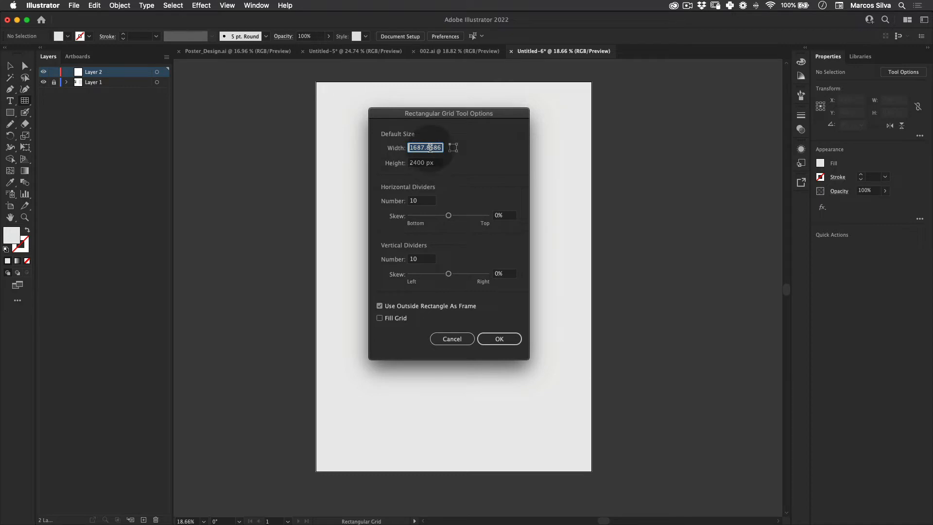
pyautogui.write('17')
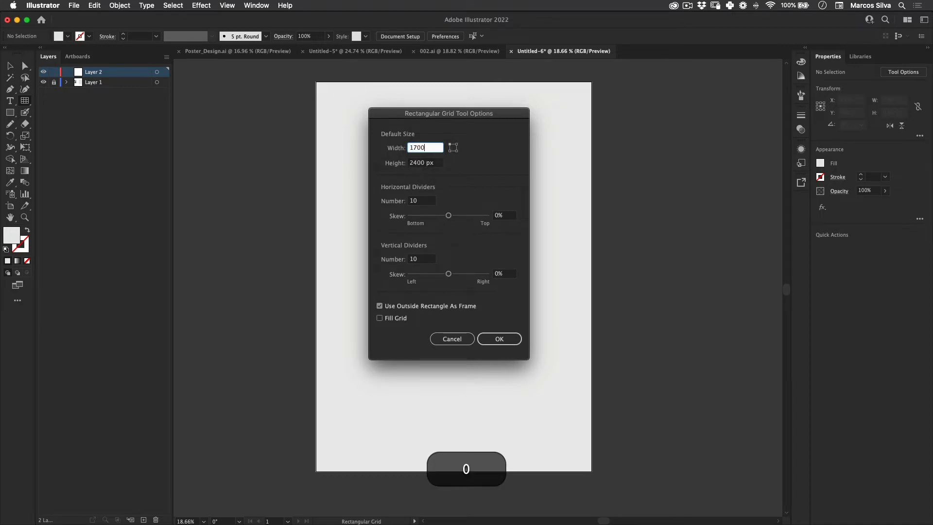
pyautogui.write('00')
pyautogui.press('Tab')
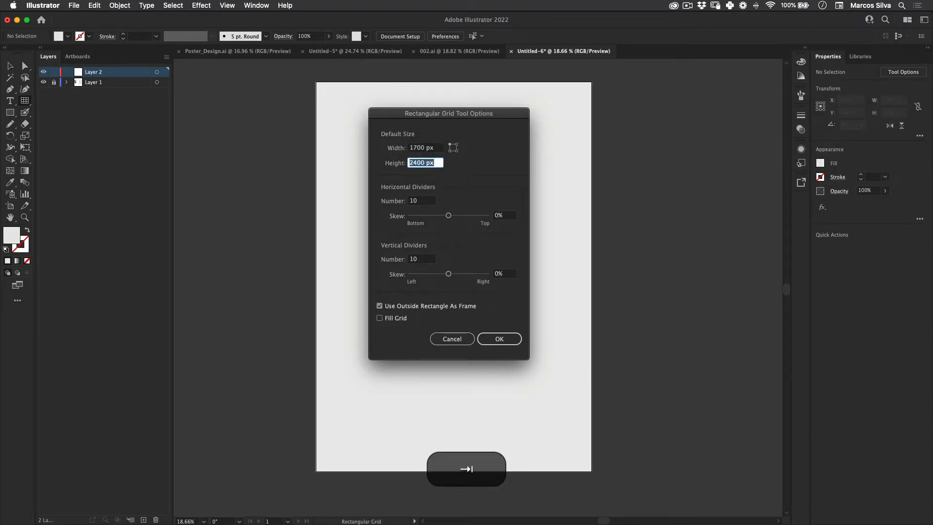
pyautogui.click(422, 200)
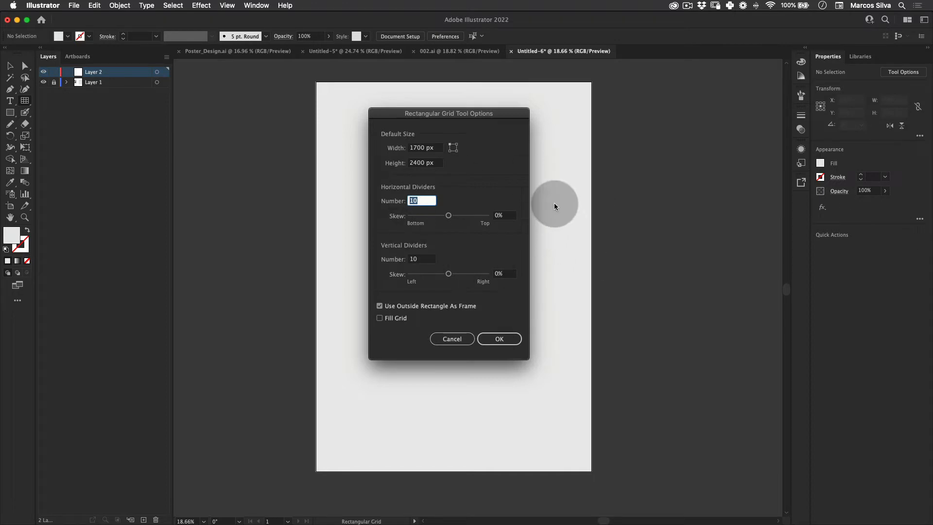
pyautogui.click(501, 337)
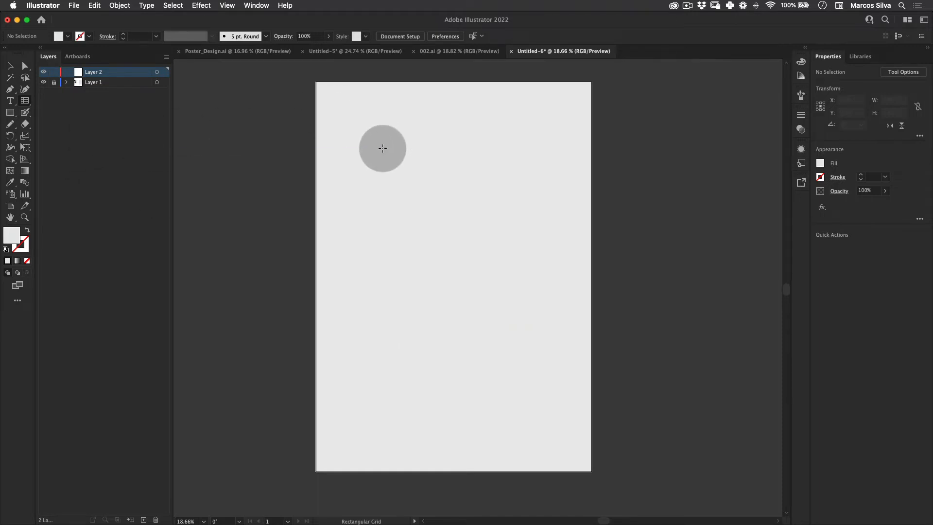
# - Place a 1700 × 2400 px grid with 10 horizontal and 10 vertical dividers and centre it on the artboard
pyautogui.click(386, 148)
pyautogui.click(499, 337)
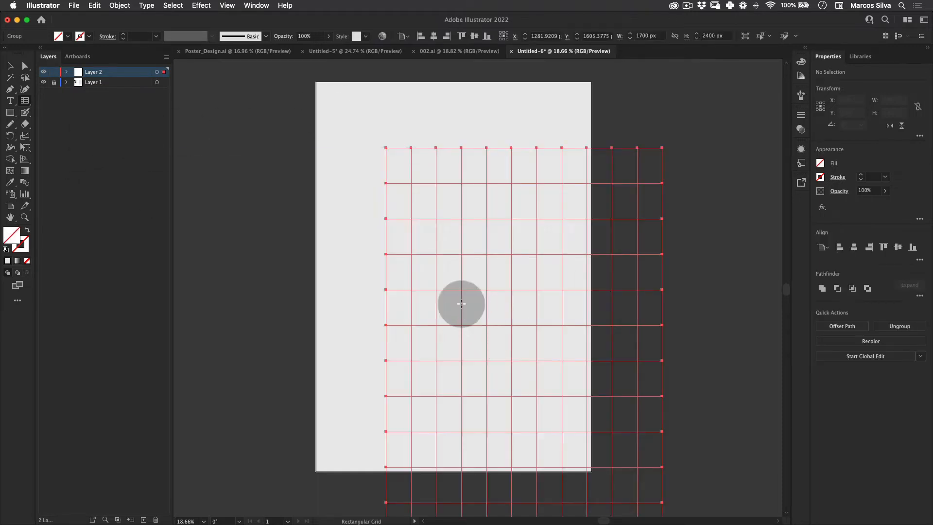
pyautogui.moveTo(615, 281)
pyautogui.mouseDown()
pyautogui.moveTo(538, 173)
pyautogui.moveTo(619, 282)
pyautogui.mouseUp()
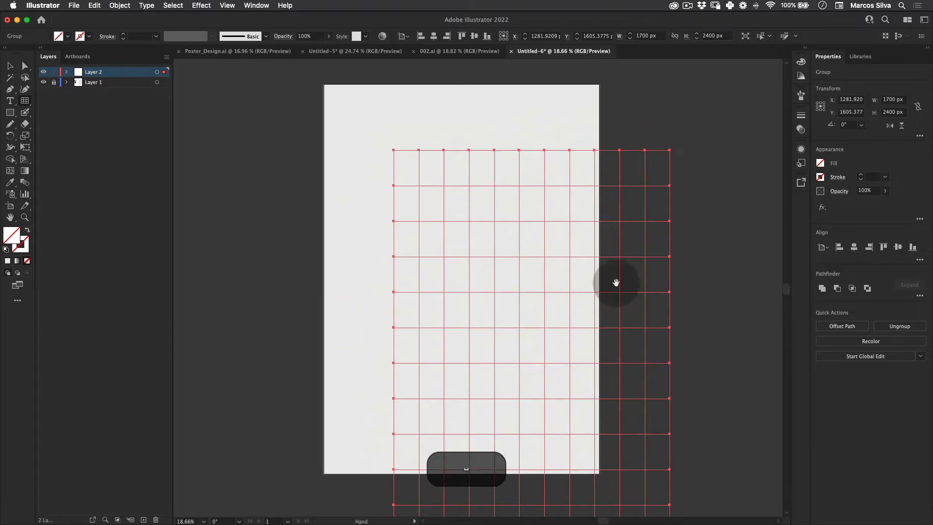
pyautogui.press('v')
pyautogui.click(726, 154)
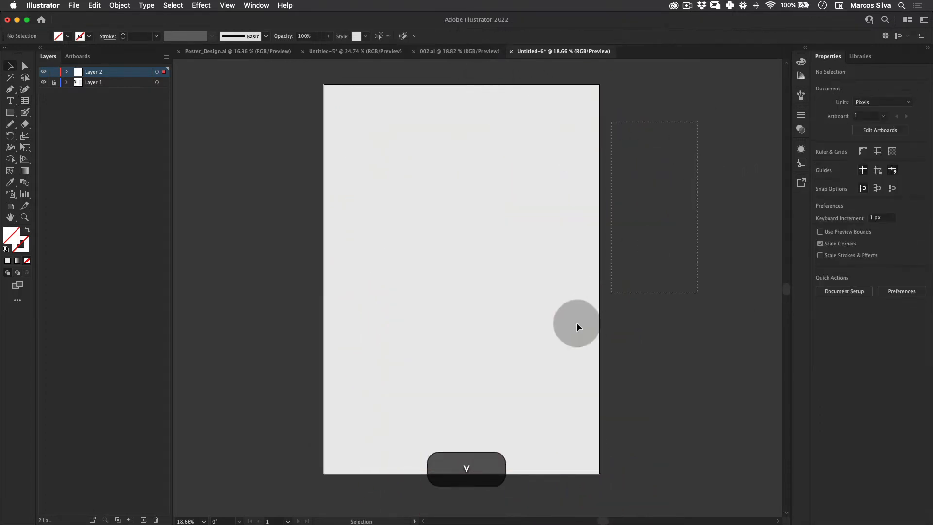
pyautogui.click(495, 145)
pyautogui.click(433, 36)
pyautogui.click(474, 36)
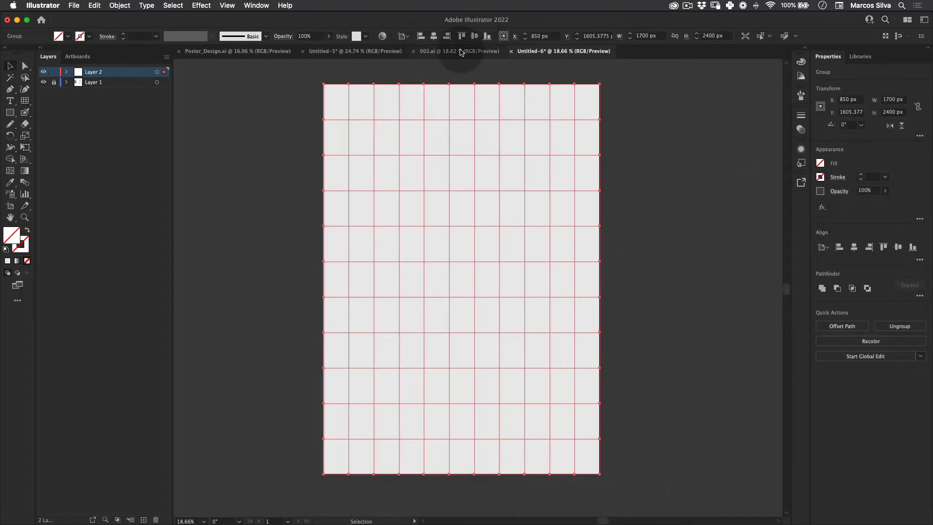
# - Move the grid beside the artboard's right edge and draw a second rectangular grid over the whole artboard
pyautogui.moveTo(465, 80); pyautogui.dragTo(725, 185)
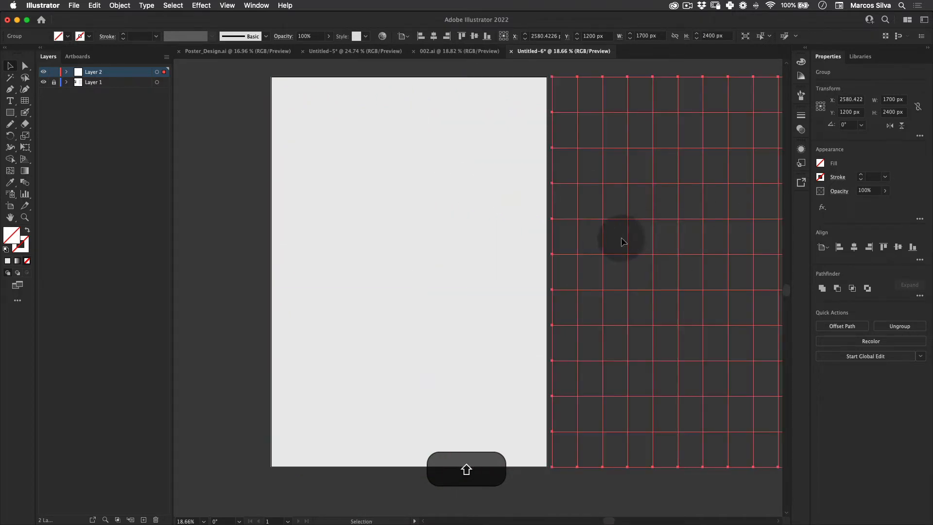
pyautogui.click(25, 101)
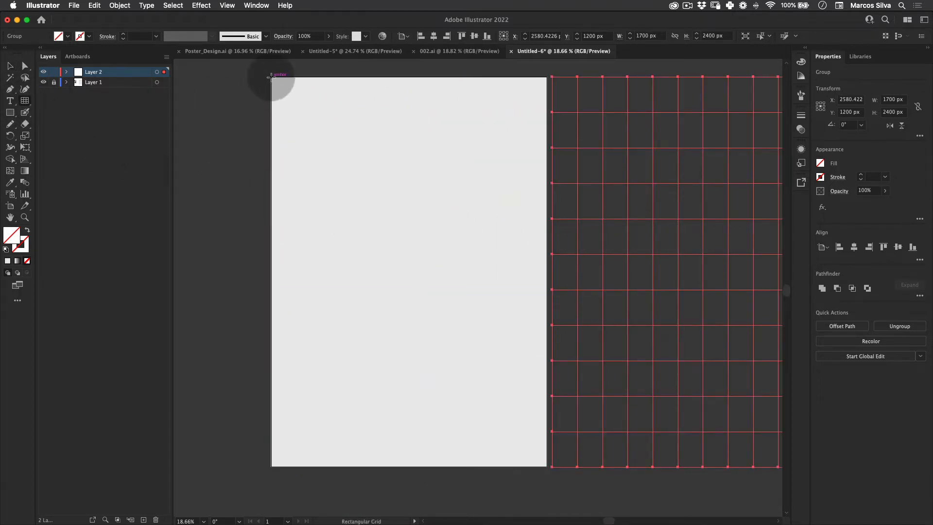
pyautogui.moveTo(271, 76); pyautogui.dragTo(545, 466)
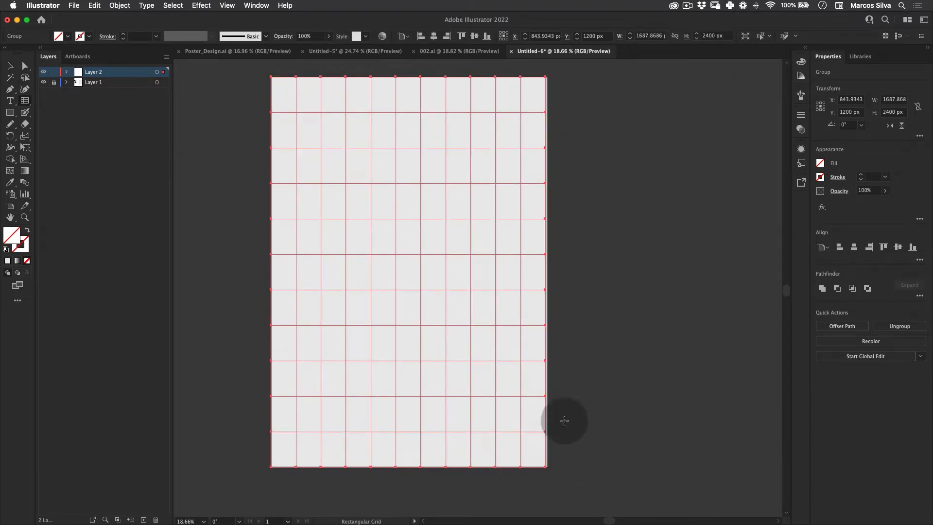
# - Set the second grid's width to 1700 px and centre it horizontally on the artboard
pyautogui.click(641, 36)
pyautogui.press('super+a')
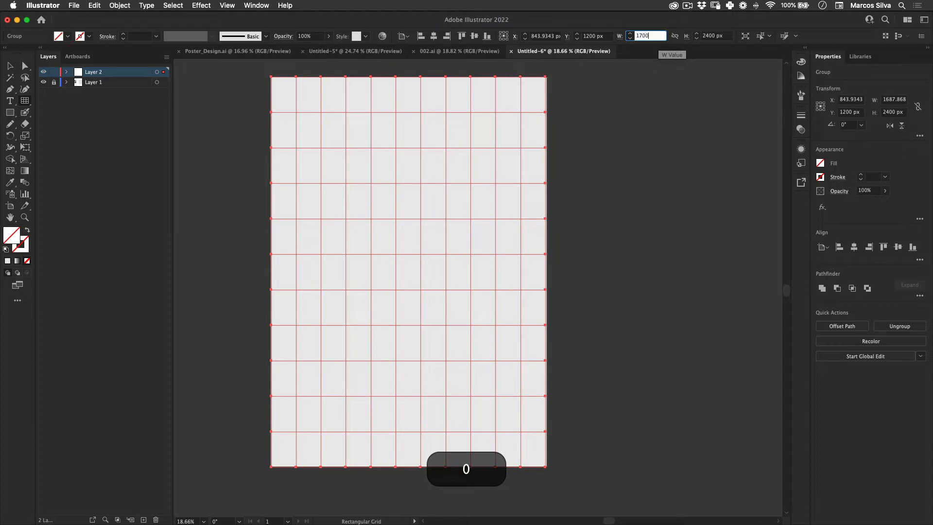
pyautogui.press('Tab')
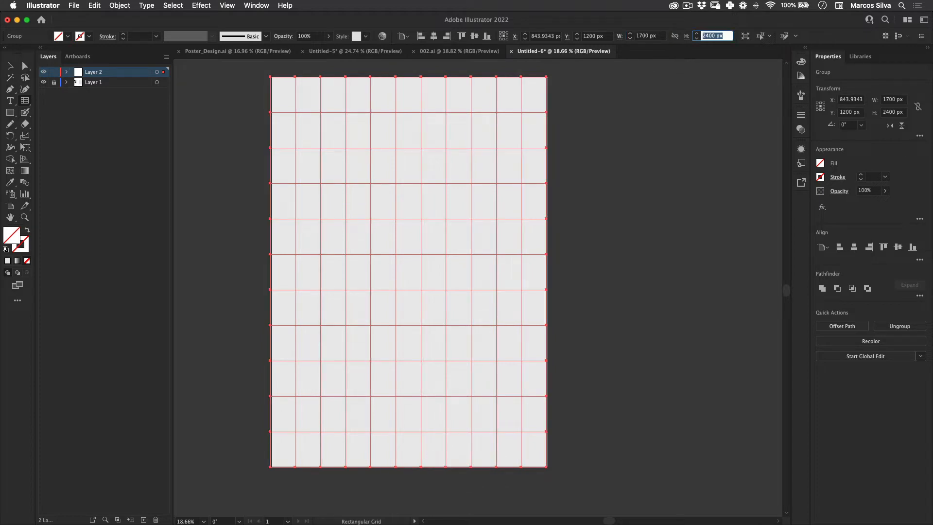
pyautogui.click(246, 139)
pyautogui.press('v')
pyautogui.click(315, 185)
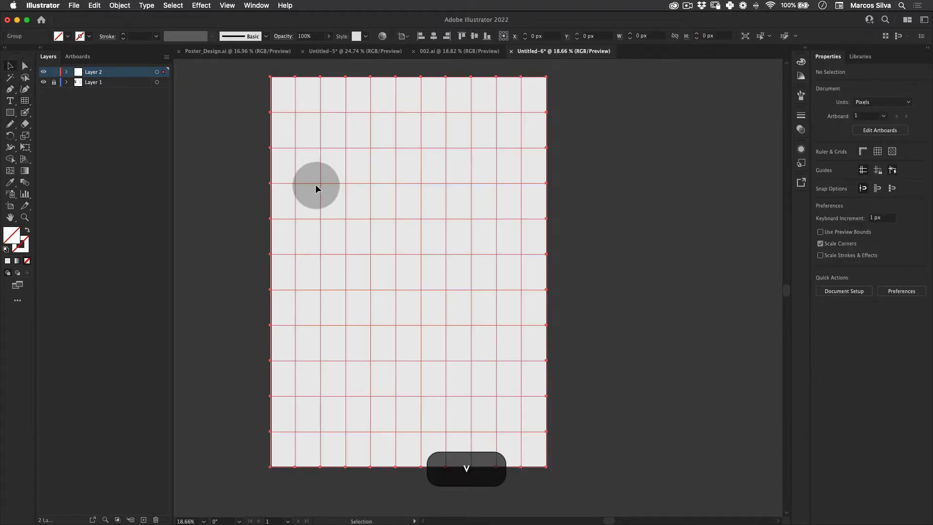
pyautogui.click(260, 135)
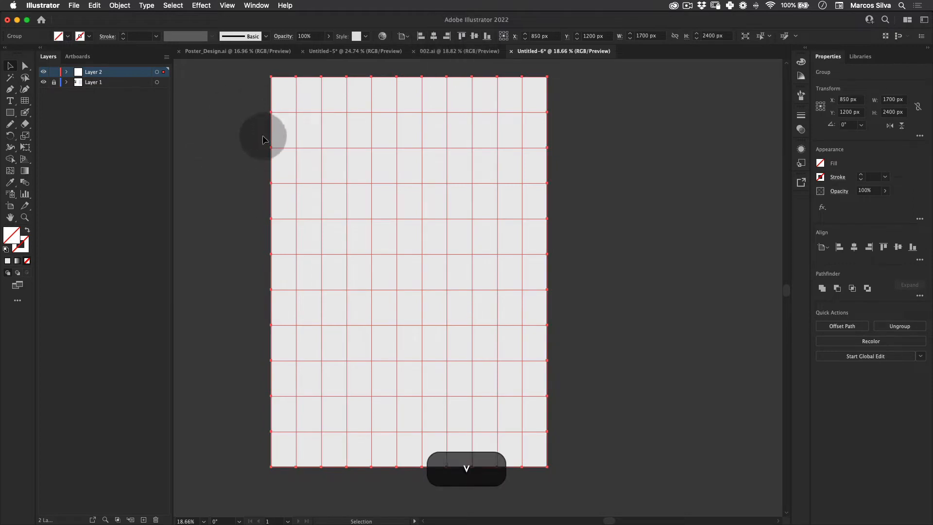
# - Delete the spare grid beside the artboard's right edge
pyautogui.press('space')
pyautogui.moveTo(535, 193); pyautogui.dragTo(384, 188)
pyautogui.press('z')
pyautogui.moveTo(493, 153); pyautogui.dragTo(448, 163)
pyautogui.moveTo(503, 101); pyautogui.dragTo(462, 256)
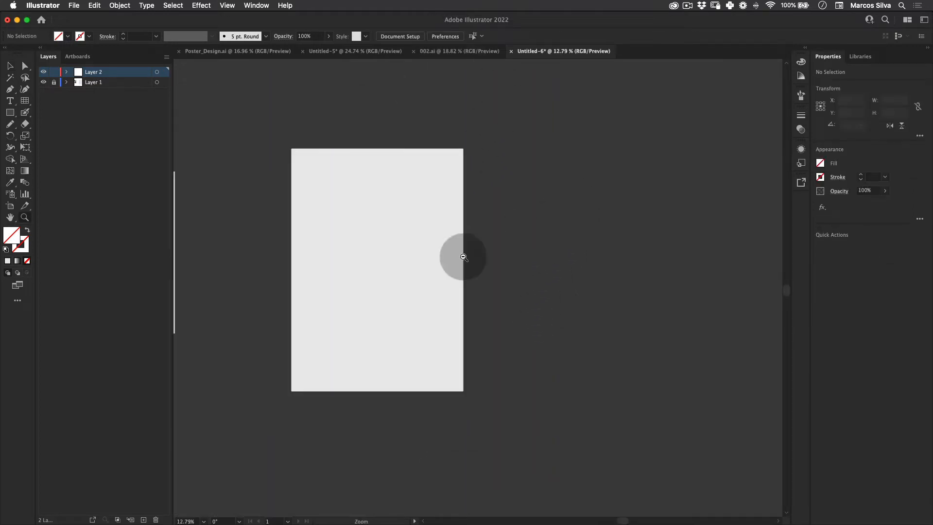
pyautogui.press('v')
pyautogui.moveTo(587, 127)
pyautogui.mouseDown()
pyautogui.moveTo(558, 290)
pyautogui.moveTo(594, 131)
pyautogui.mouseUp()
pyautogui.press('BackSpace')
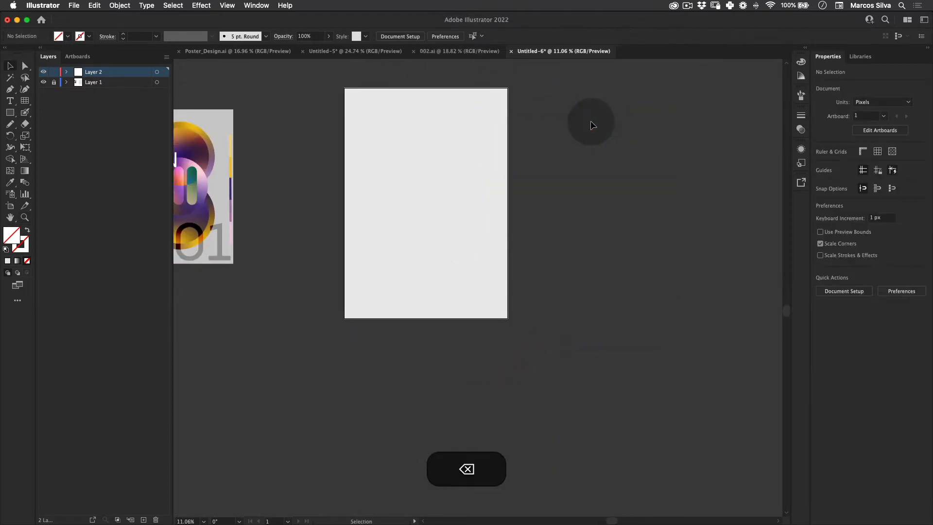
# - Apply the default white fill and 1 pt black stroke to the grid on the artboard
pyautogui.press('z')
pyautogui.click(411, 127)
pyautogui.press('v')
pyautogui.press('super+z')
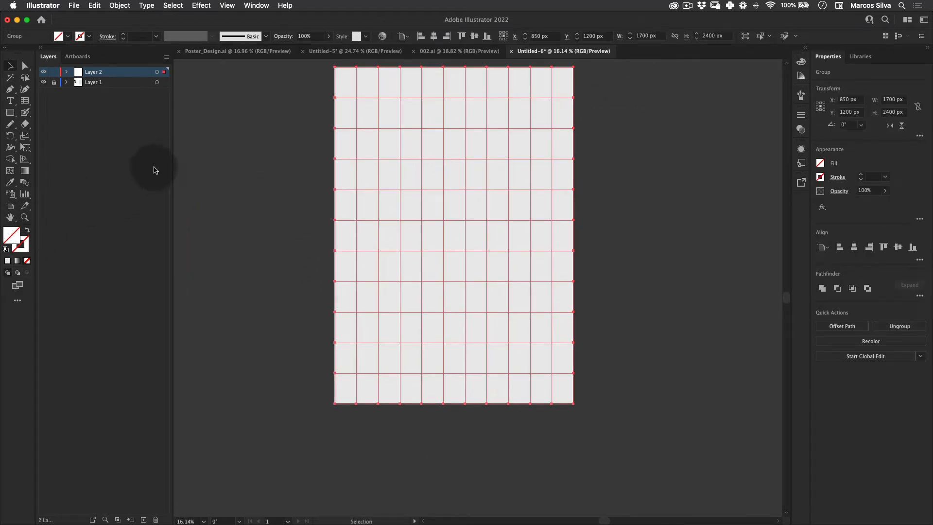
pyautogui.press('d')
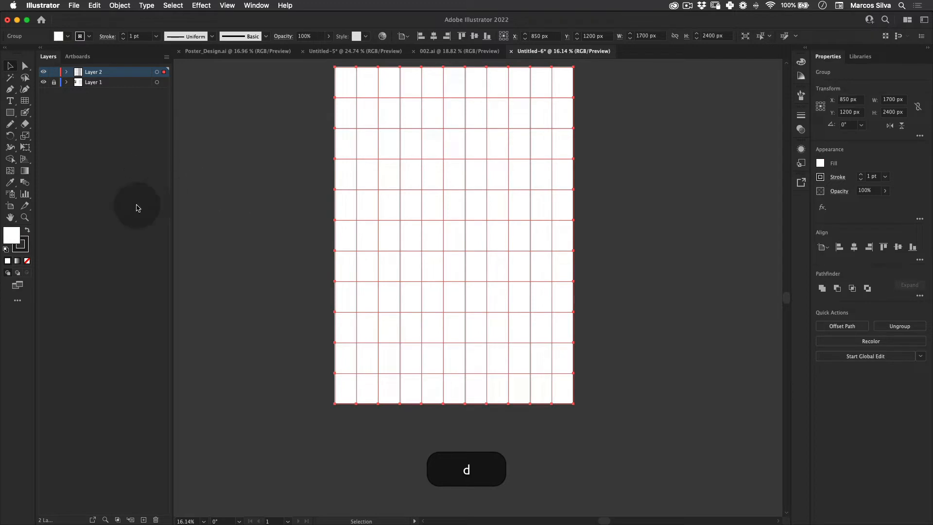
pyautogui.press('v')
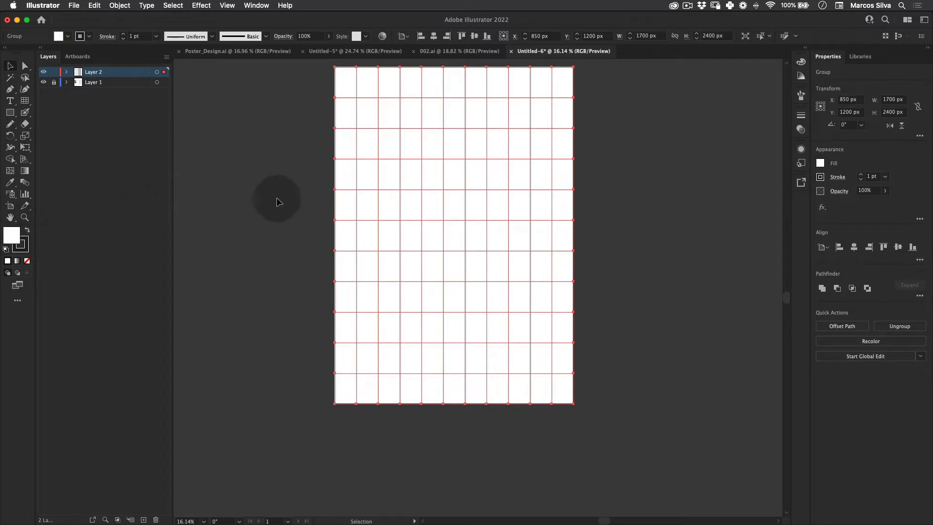
# - Remove the white fill from the grid on the artboard
pyautogui.click(256, 223)
pyautogui.press('z')
pyautogui.moveTo(406, 170); pyautogui.dragTo(345, 213)
pyautogui.press('super+a')
pyautogui.press('z')
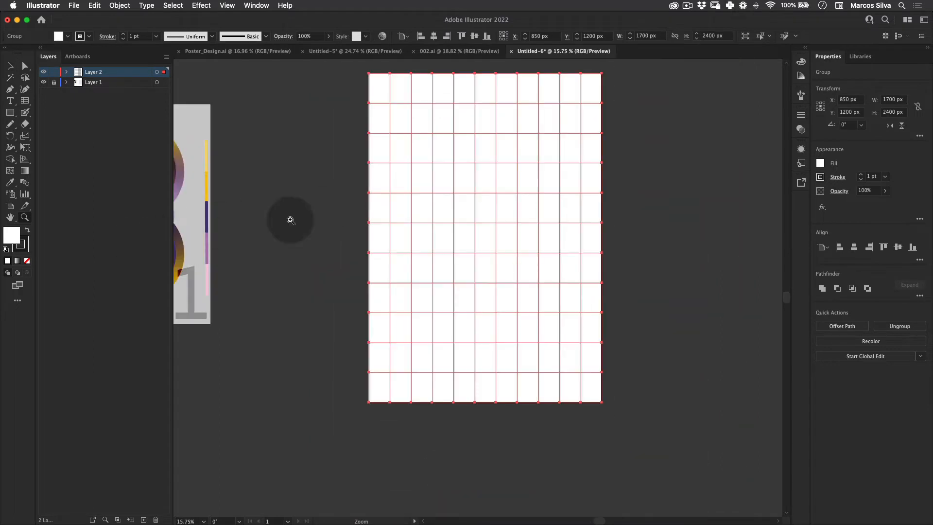
pyautogui.press('space')
pyautogui.moveTo(446, 167); pyautogui.dragTo(396, 181)
pyautogui.press('z')
pyautogui.click(359, 166)
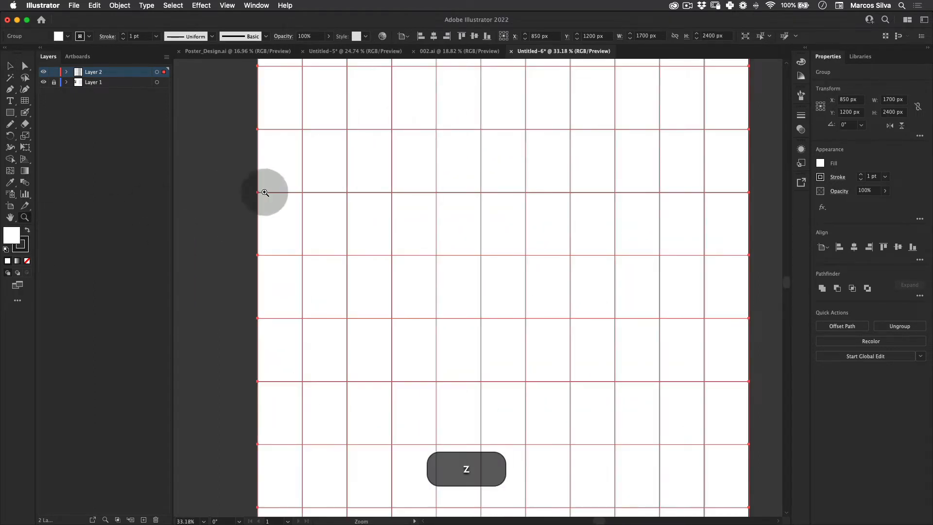
pyautogui.click(27, 263)
pyautogui.press('z')
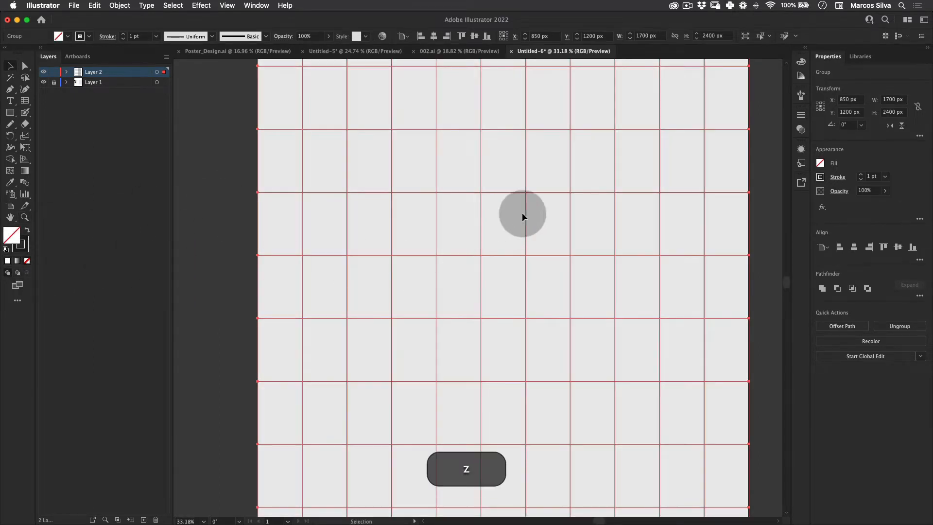
# - Deselect the grid and examine its lines over the grey background across the whole artboard
pyautogui.moveTo(522, 212); pyautogui.dragTo(398, 232)
pyautogui.press('v')
pyautogui.click(364, 249)
pyautogui.press('space')
pyautogui.moveTo(384, 289); pyautogui.dragTo(355, 277)
pyautogui.moveTo(606, 204); pyautogui.dragTo(584, 169)
pyautogui.press('z')
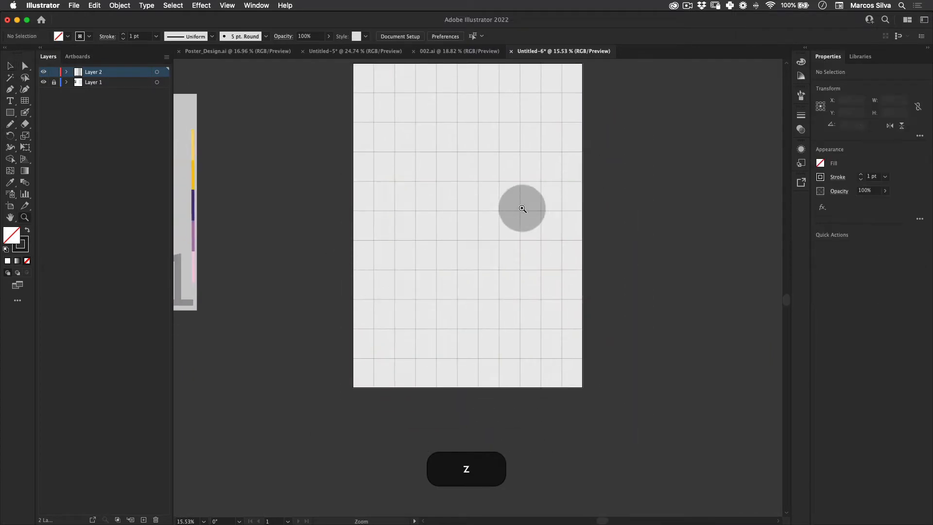
pyautogui.press('space')
pyautogui.moveTo(519, 202); pyautogui.dragTo(440, 240)
pyautogui.press('z')
pyautogui.press('space')
pyautogui.press('z')
pyautogui.press('space')
pyautogui.moveTo(434, 240); pyautogui.dragTo(444, 241)
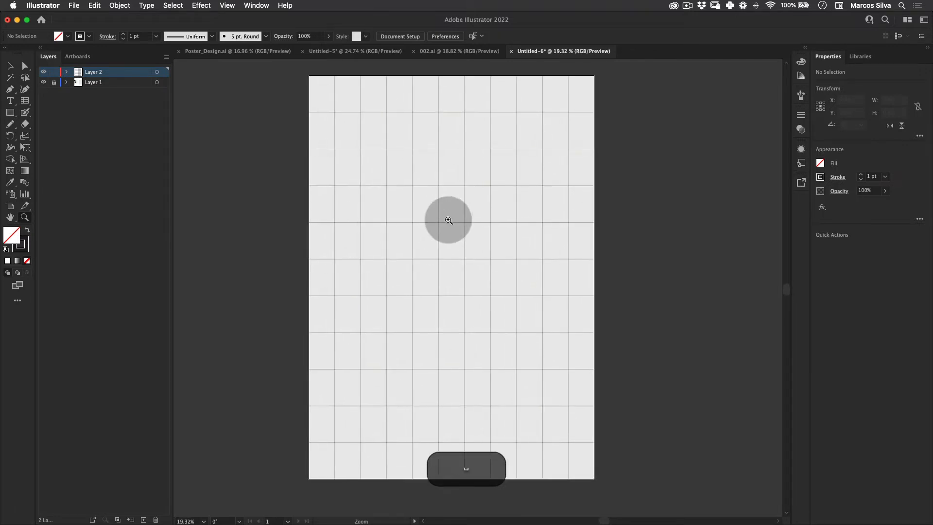
# - Select the grid on the artboard and convert it into guides
pyautogui.click(263, 5)
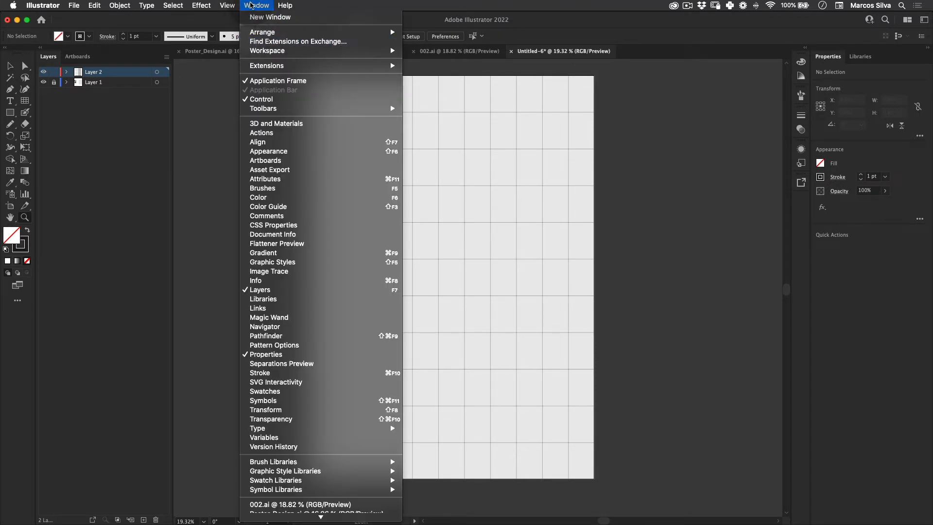
pyautogui.click(669, 271)
pyautogui.press('v')
pyautogui.click(569, 153)
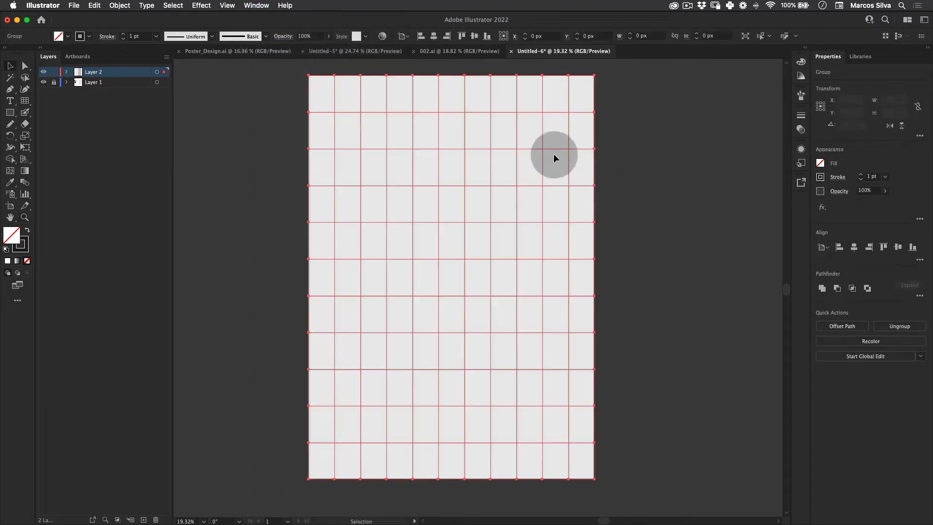
pyautogui.click(253, 6)
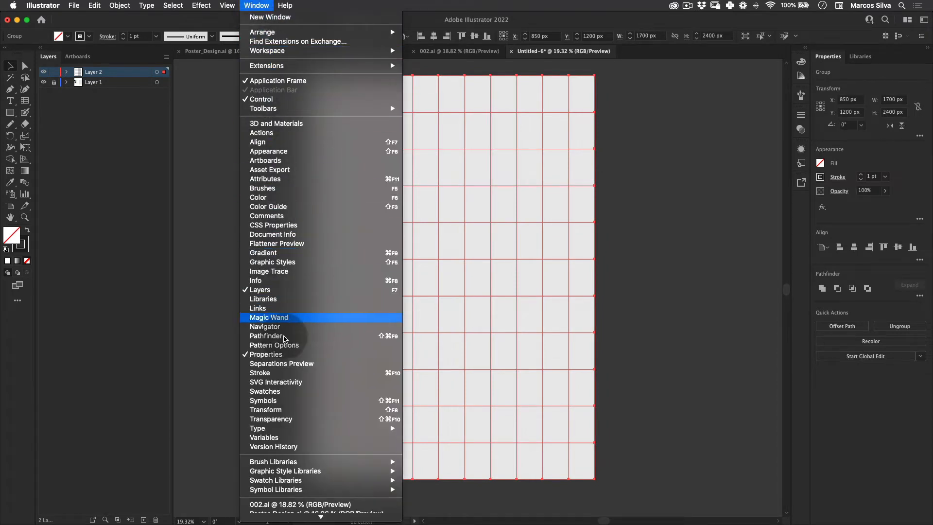
pyautogui.moveTo(228, 5)
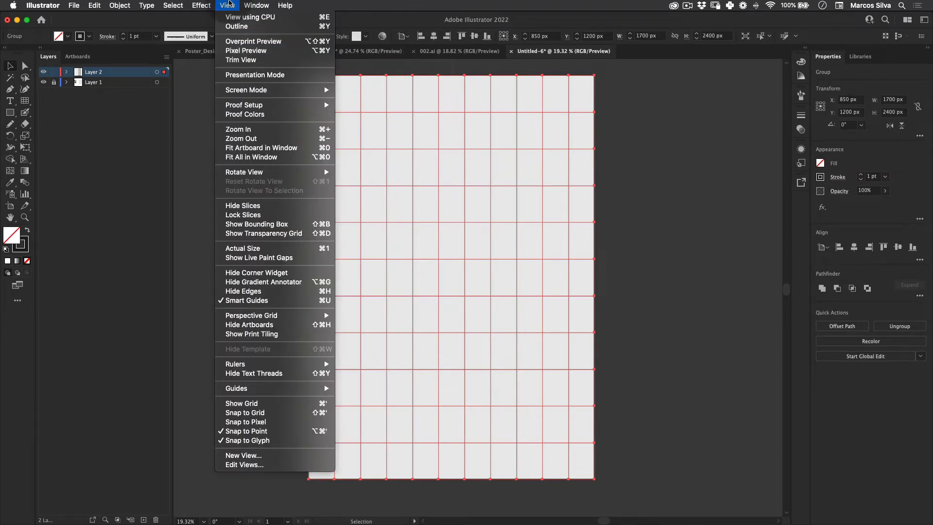
pyautogui.moveTo(296, 389)
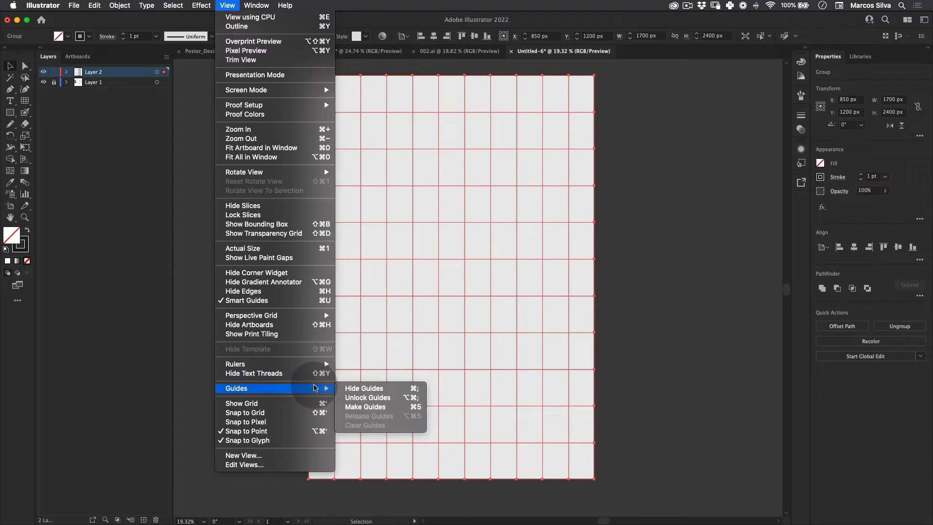
pyautogui.click(387, 407)
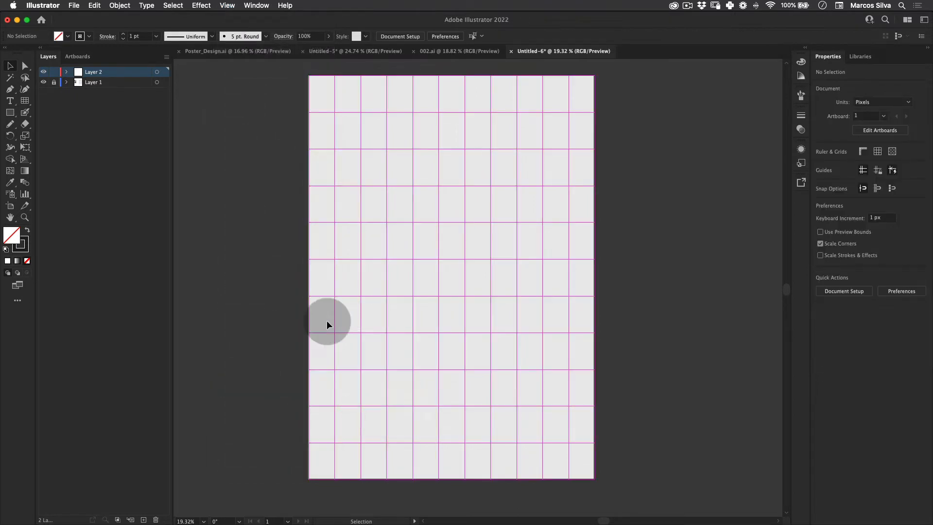
# - Toggle the guides off and on to compare the artboard with and without the grid
pyautogui.press('v')
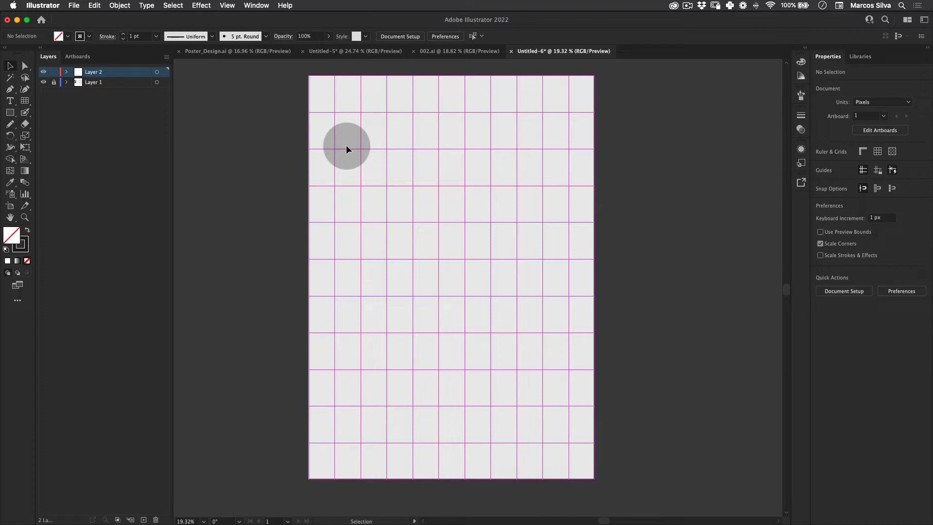
pyautogui.click(227, 5)
pyautogui.moveTo(309, 389)
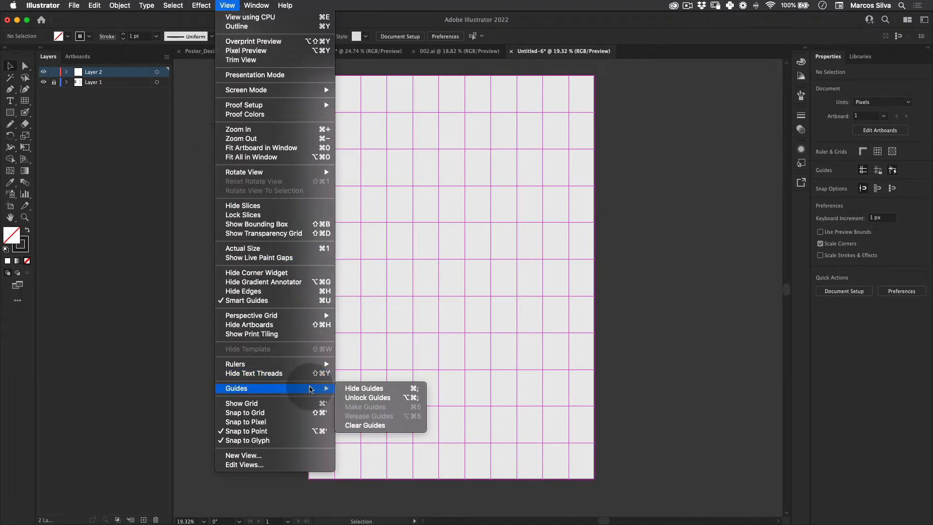
pyautogui.click(364, 388)
pyautogui.click(227, 5)
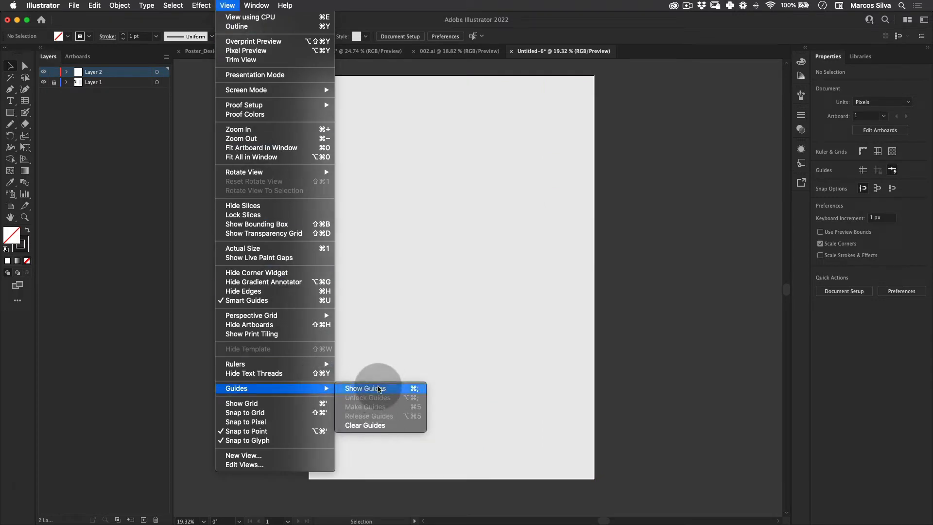
pyautogui.click(378, 389)
pyautogui.press('super+semicolon')
pyautogui.press('super+semicolon')
pyautogui.press('super+semicolon')
pyautogui.press('super+semicolon')
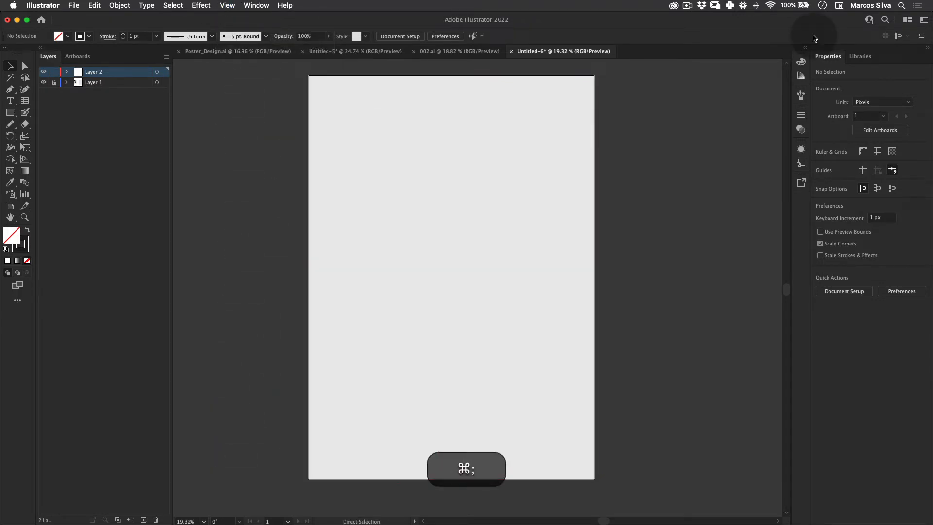
pyautogui.press('super+semicolon')
pyautogui.press('super+semicolon')
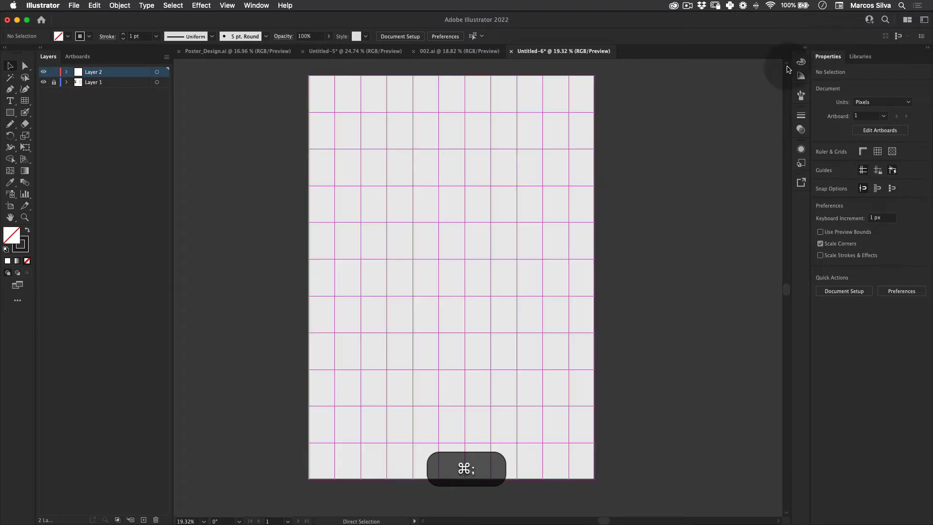
pyautogui.press('super+semicolon')
pyautogui.press('super+semicolon')
pyautogui.press('super+semicolon')
pyautogui.press('super+semicolon')
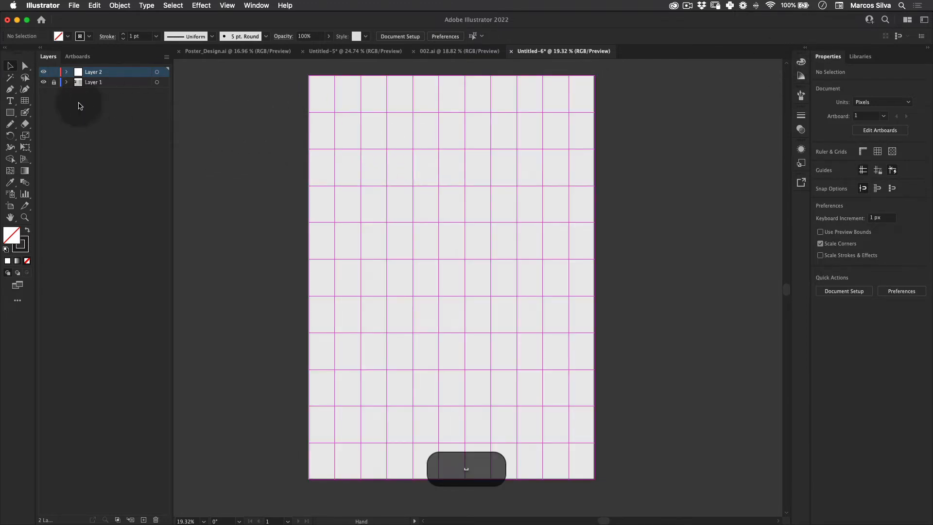
# - Draw a circle about 1082 px in diameter in the upper part of the artboard, starting from the grid intersection two columns across and one row down
pyautogui.moveTo(9, 112); pyautogui.dragTo(31, 114)
pyautogui.click(56, 136)
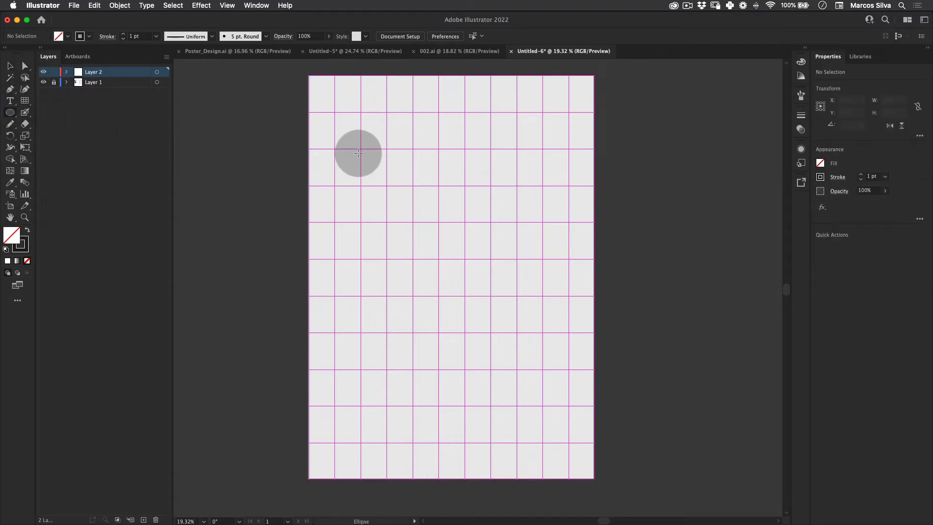
pyautogui.moveTo(360, 112); pyautogui.dragTo(542, 244)
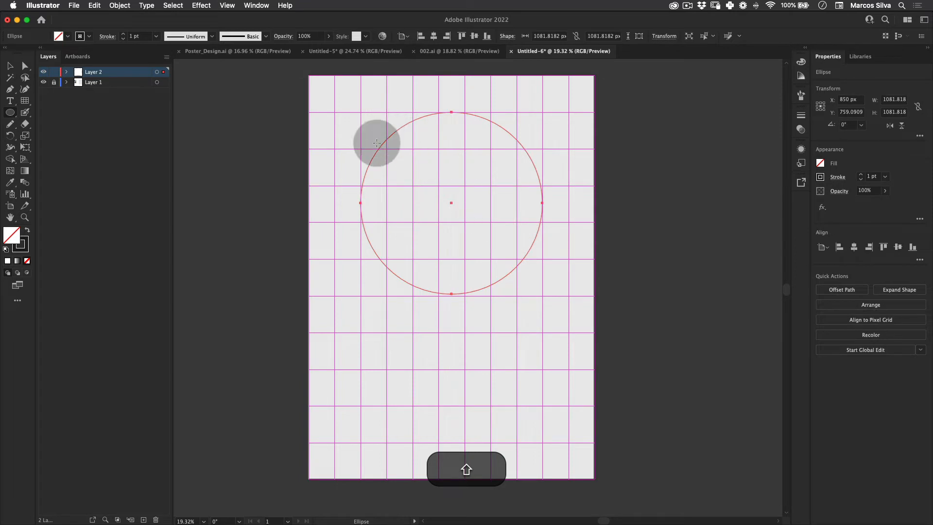
pyautogui.press('v')
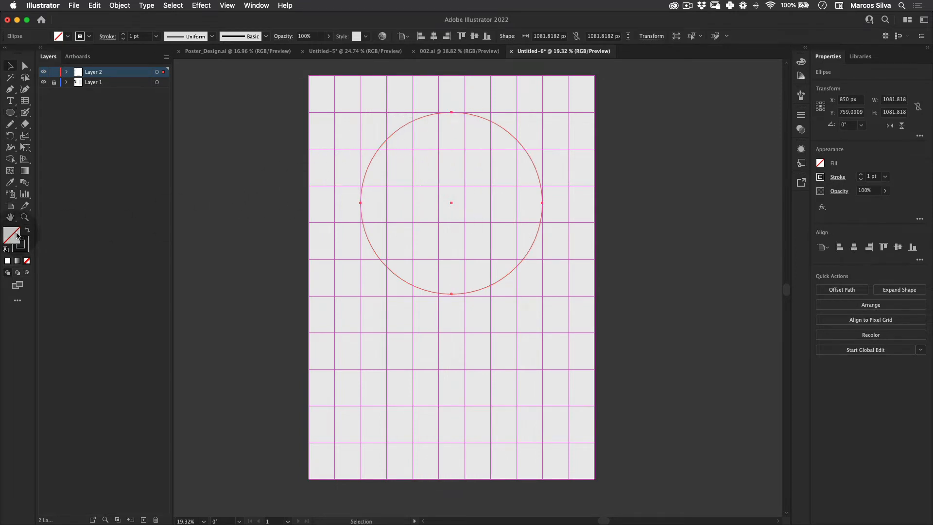
# - Fill the circle with the white-to-black linear gradient
pyautogui.press(',')
pyautogui.click(196, 232)
pyautogui.press('v')
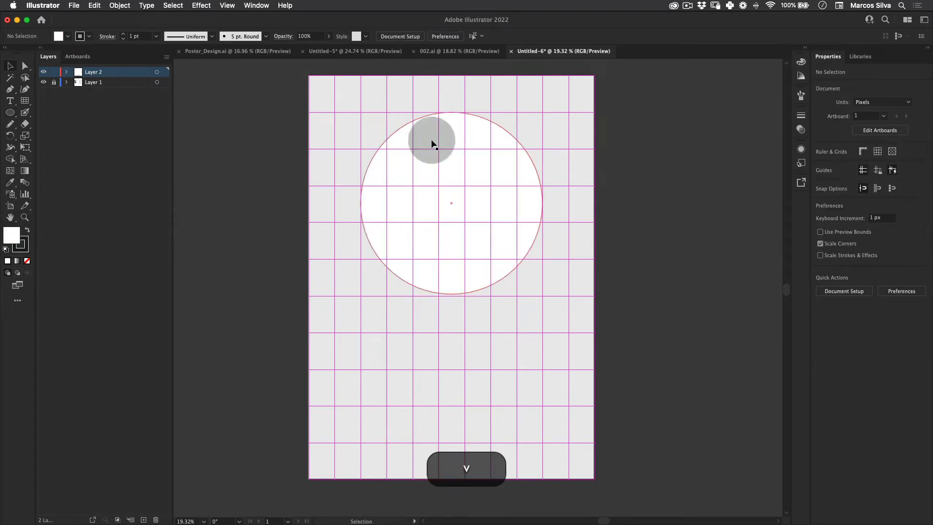
pyautogui.click(431, 144)
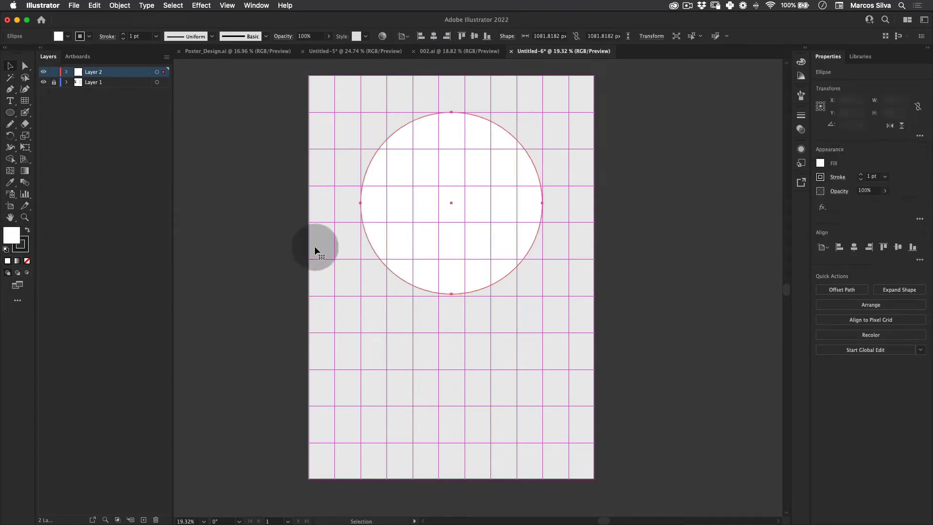
pyautogui.click(18, 261)
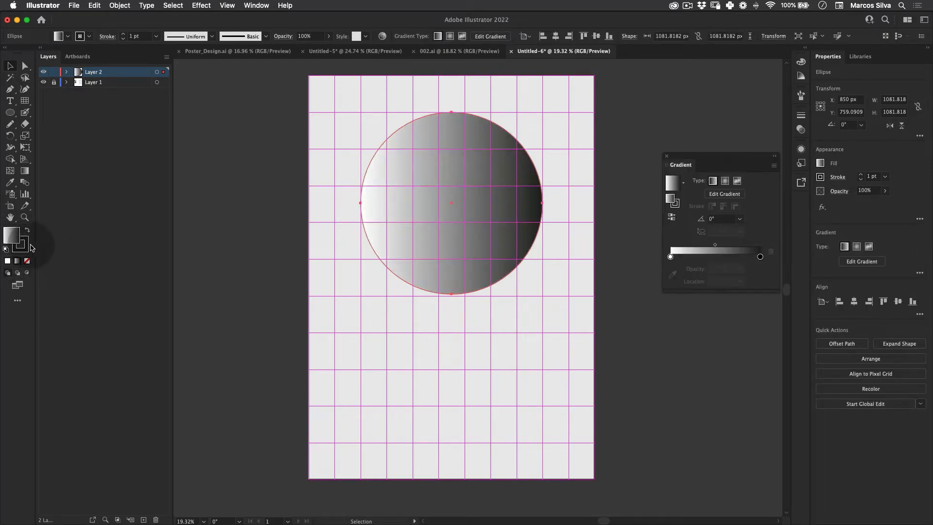
# - Remove the circle's stroke, keep the fill as the active color, and leave the circle selected
pyautogui.click(27, 247)
pyautogui.click(27, 261)
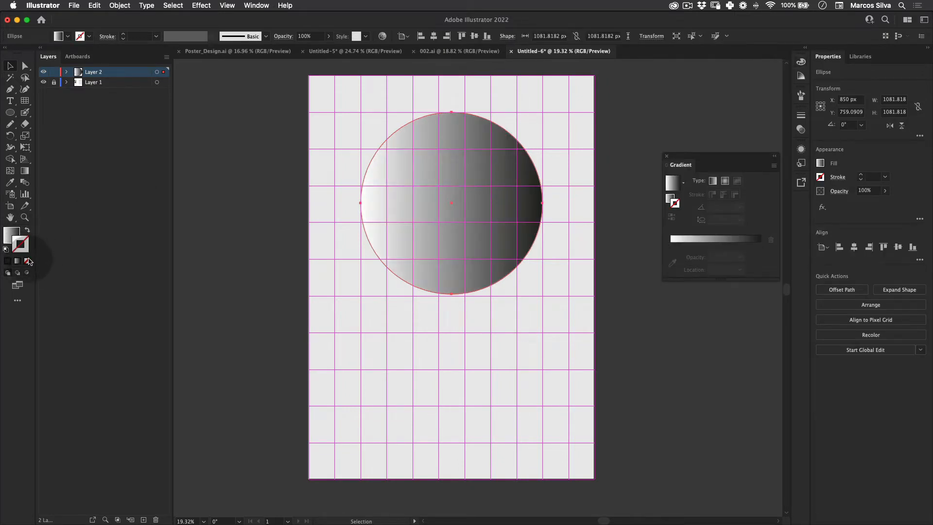
pyautogui.press('x')
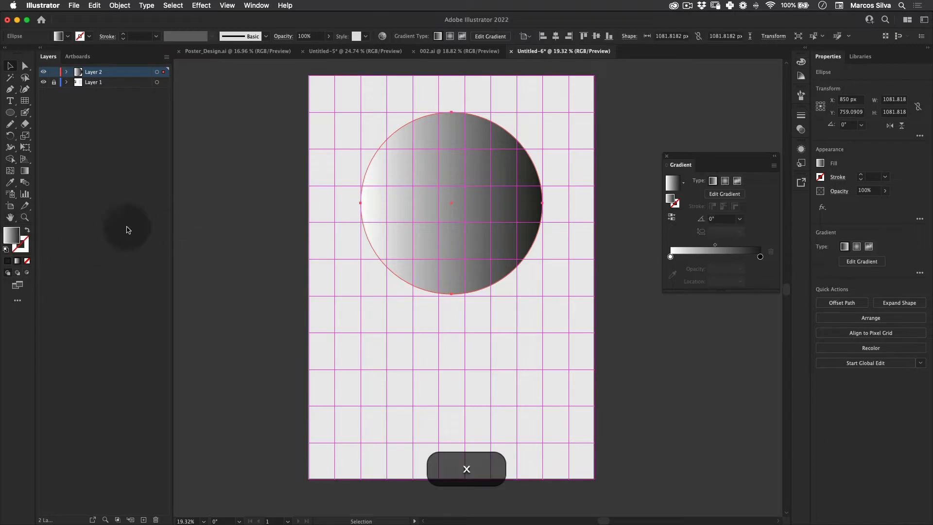
pyautogui.click(273, 211)
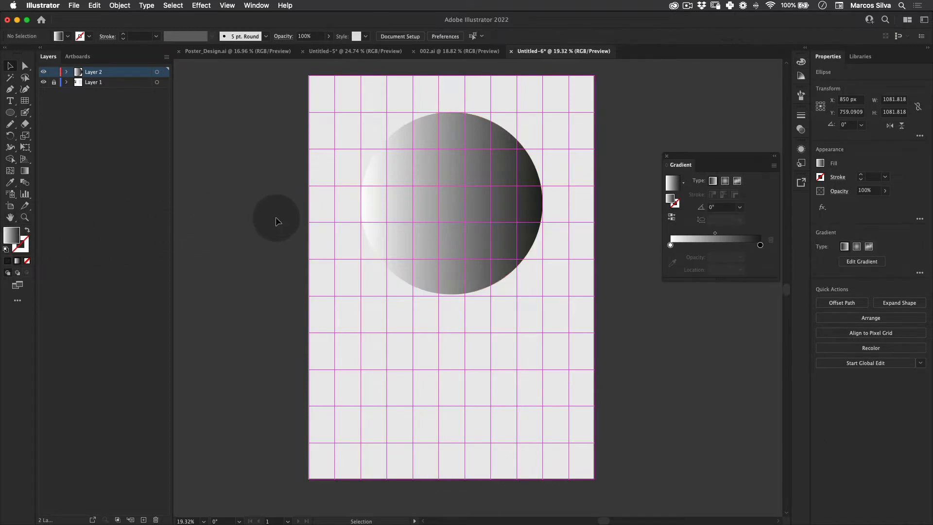
pyautogui.click(476, 134)
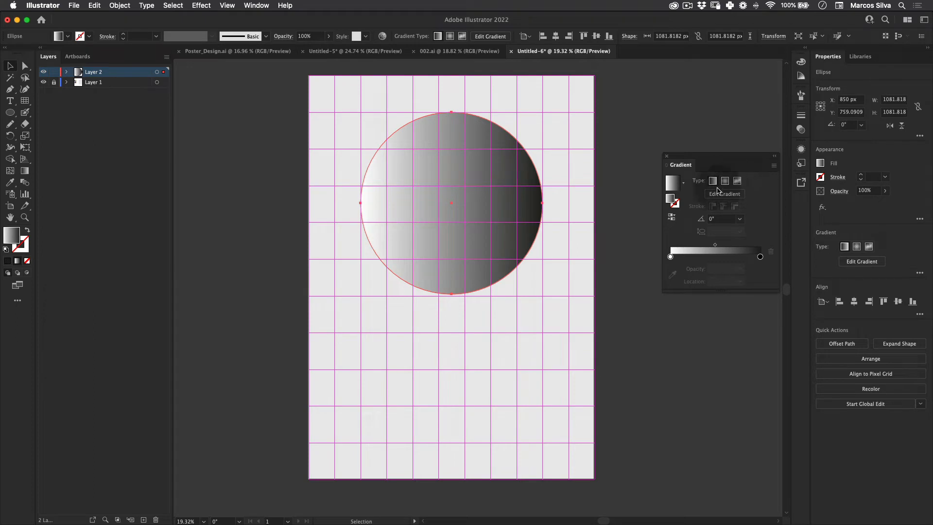
# - Compare the gradient circle on the gridded artboard with the reference poster beside it
pyautogui.press('z')
pyautogui.moveTo(410, 235); pyautogui.dragTo(442, 234)
pyautogui.press('space')
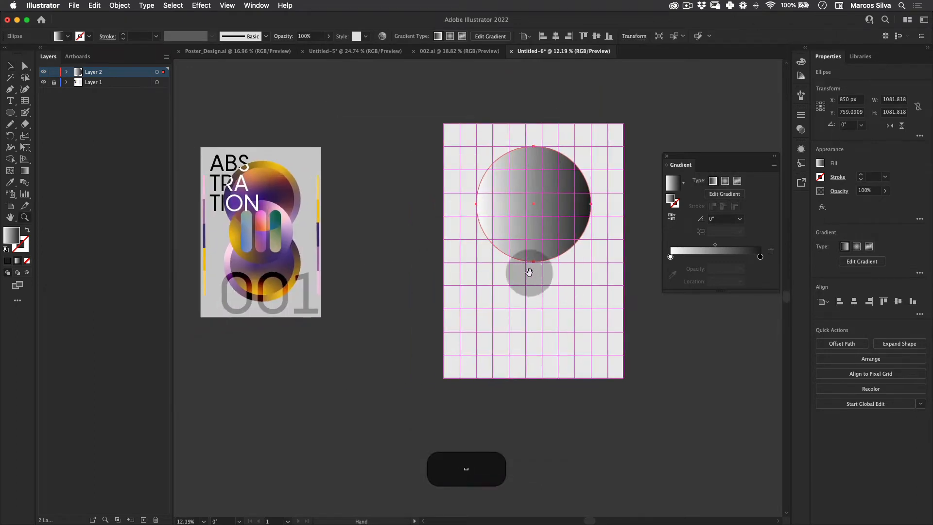
pyautogui.moveTo(529, 272); pyautogui.dragTo(404, 263)
pyautogui.press('z')
pyautogui.click(472, 183)
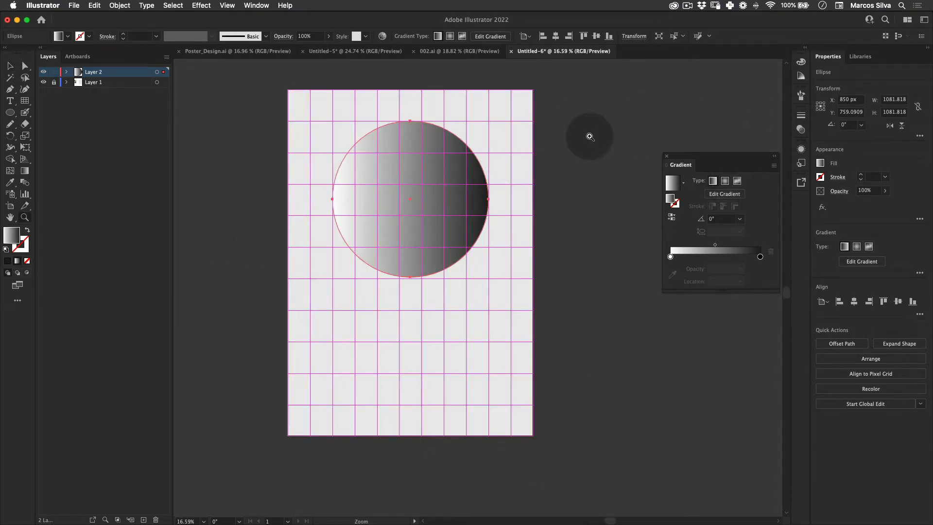
pyautogui.press('super+shift+a')
# - Change the circle's fill to a freeform points gradient and move its dark stop to the circle's upper right area
pyautogui.press('z')
pyautogui.moveTo(396, 233); pyautogui.dragTo(488, 195)
pyautogui.press('v')
pyautogui.press('z')
pyautogui.press('v')
pyautogui.click(489, 194)
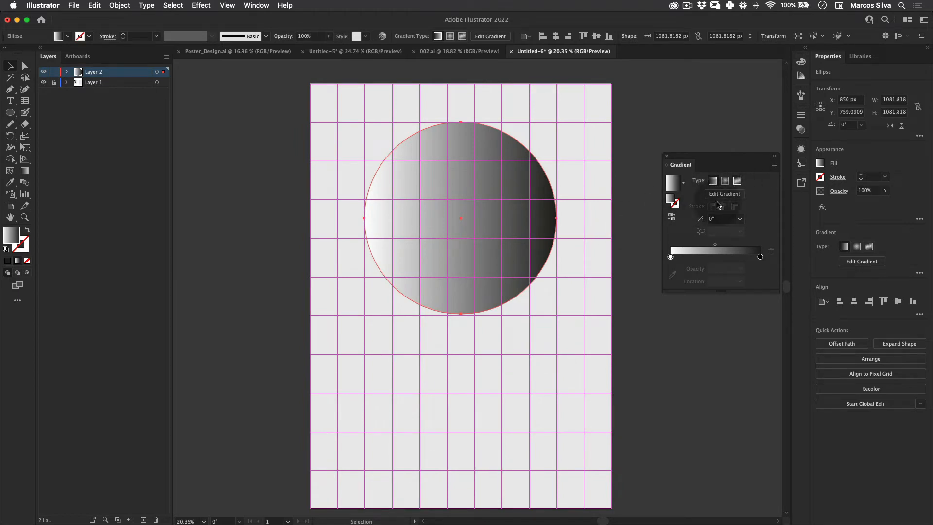
pyautogui.click(736, 181)
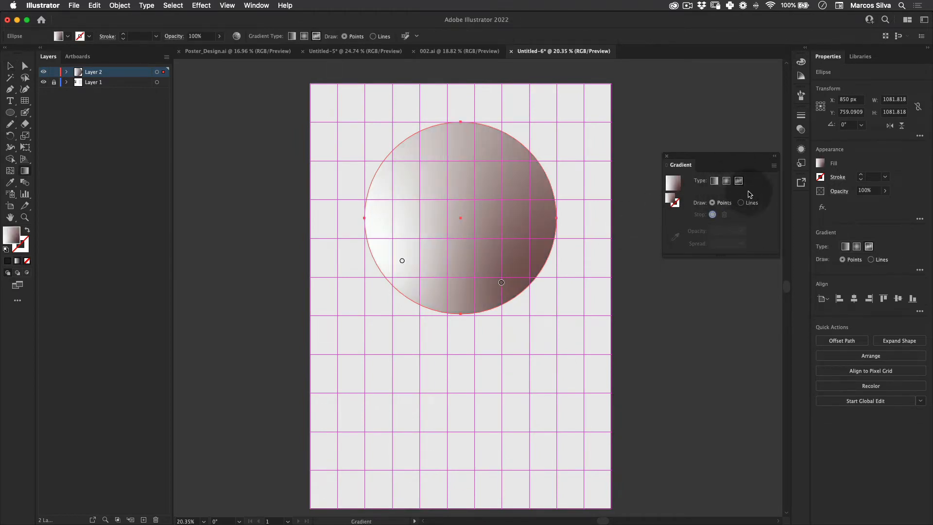
pyautogui.click(501, 282)
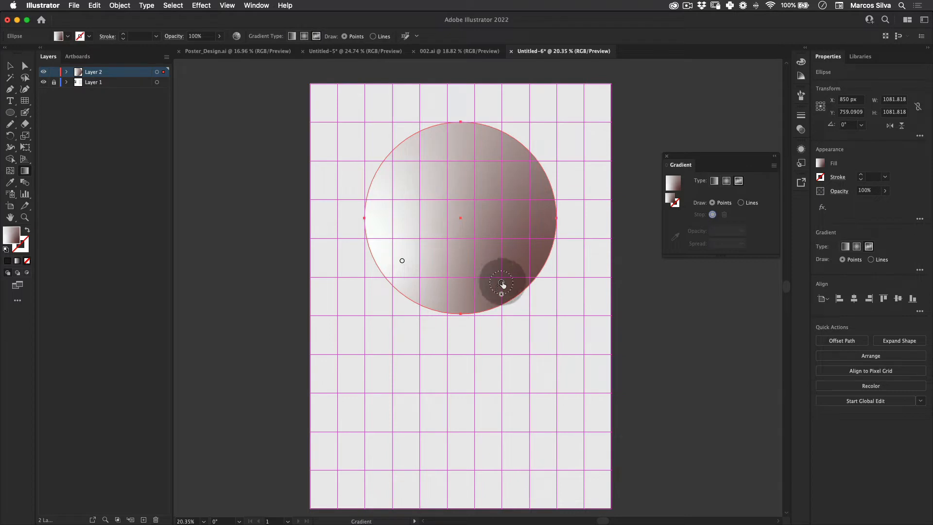
pyautogui.moveTo(502, 285); pyautogui.dragTo(484, 168)
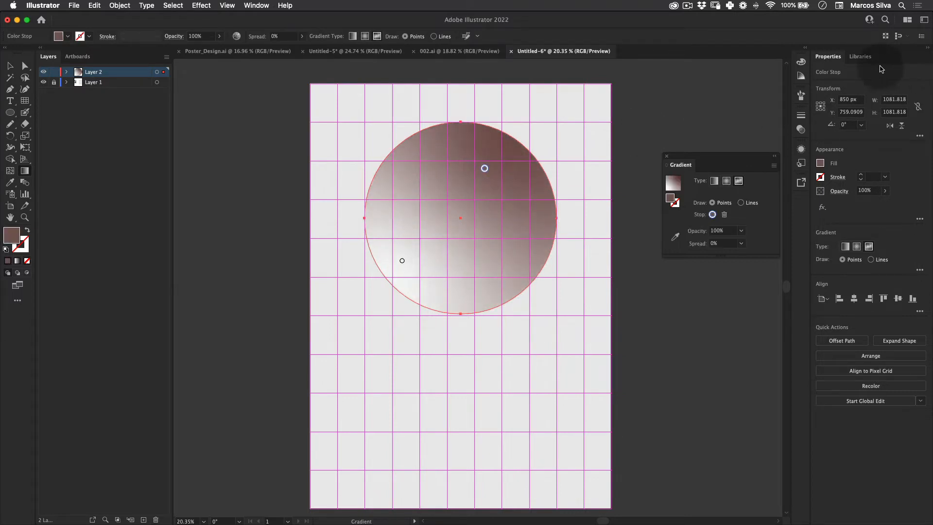
# - Add the pink, purple and yellow "cores paleta nova" color theme from the COLOURS library to the document's swatches
pyautogui.click(860, 57)
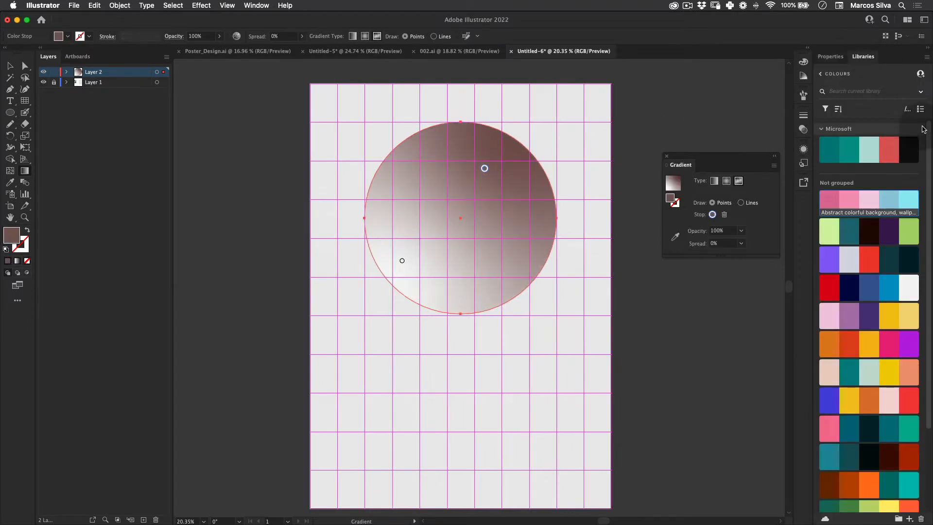
pyautogui.scroll(-1, 919, 166)
pyautogui.scroll(-3, 904, 217)
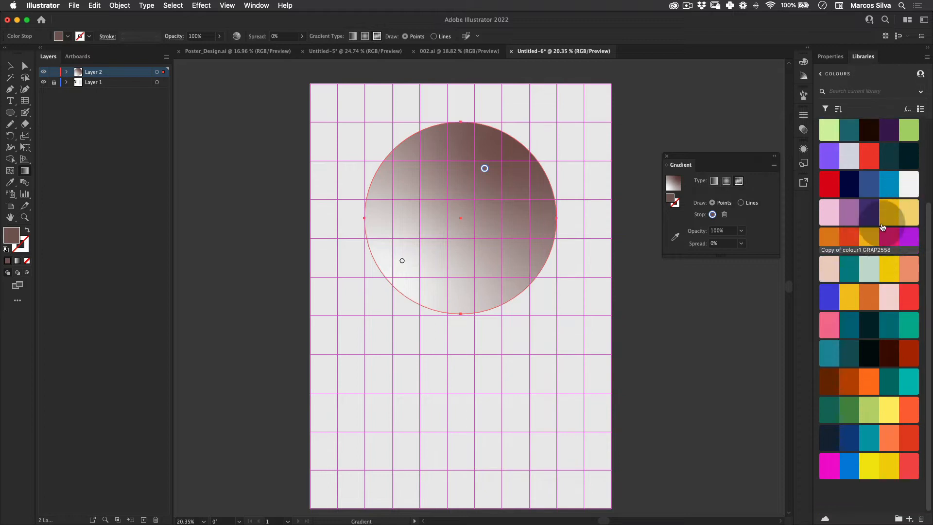
pyautogui.press('space')
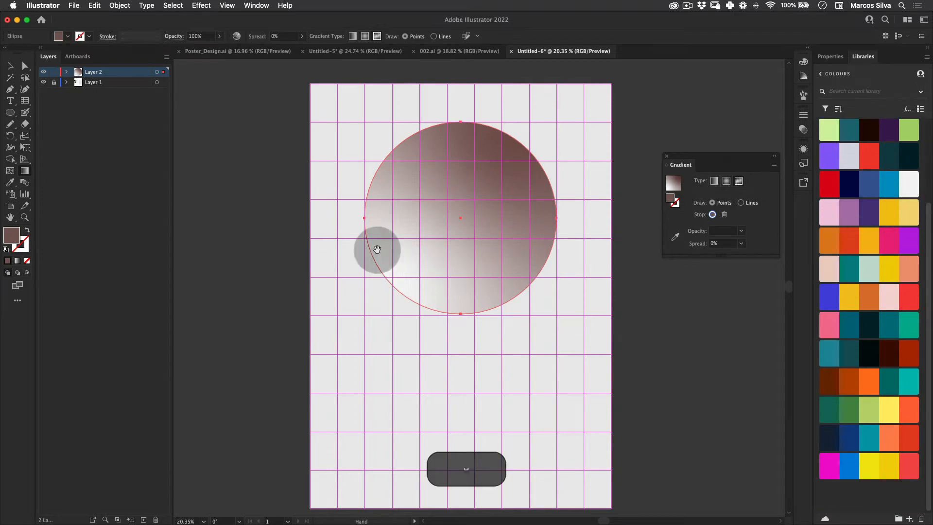
pyautogui.moveTo(377, 249); pyautogui.dragTo(628, 285)
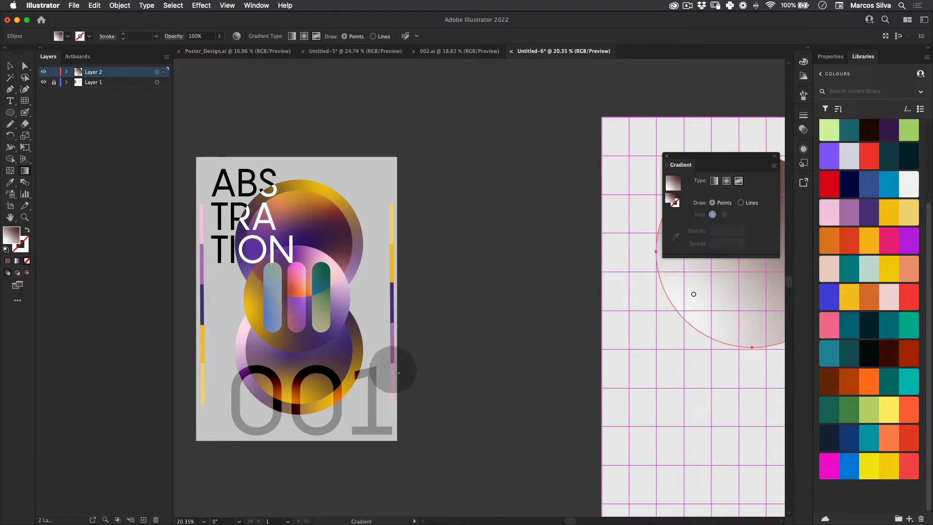
pyautogui.rightClick(848, 206)
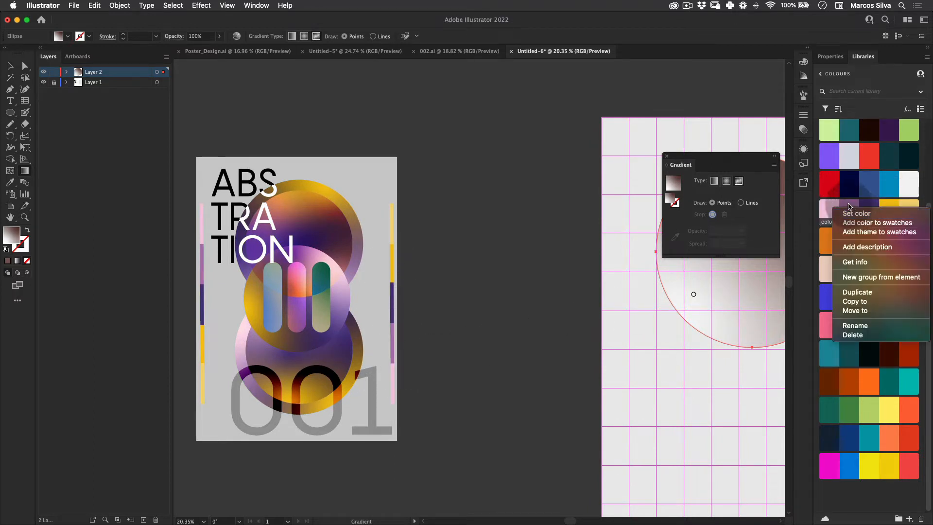
pyautogui.click(897, 235)
# - Display the document's swatches and dock them beside the layers list
pyautogui.press('space')
pyautogui.moveTo(708, 287); pyautogui.dragTo(447, 255)
pyautogui.press('v')
pyautogui.click(256, 5)
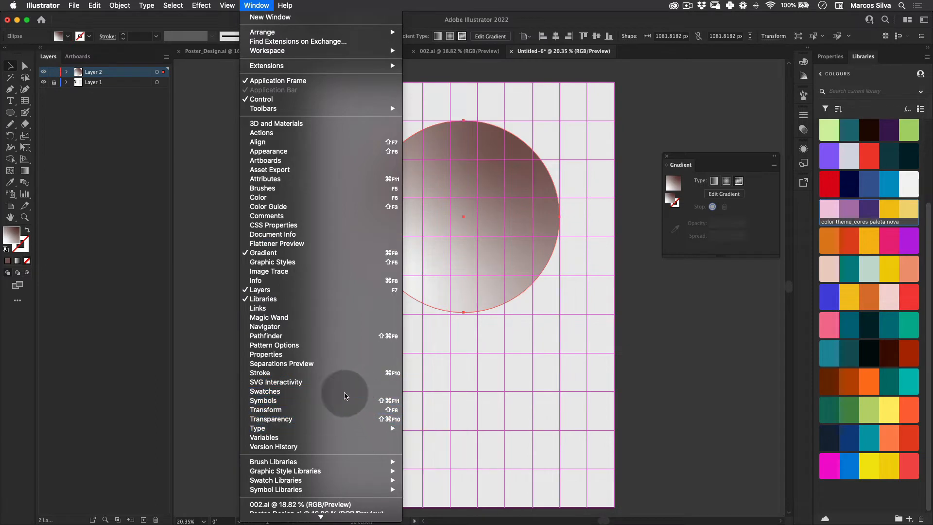
pyautogui.press('Escape')
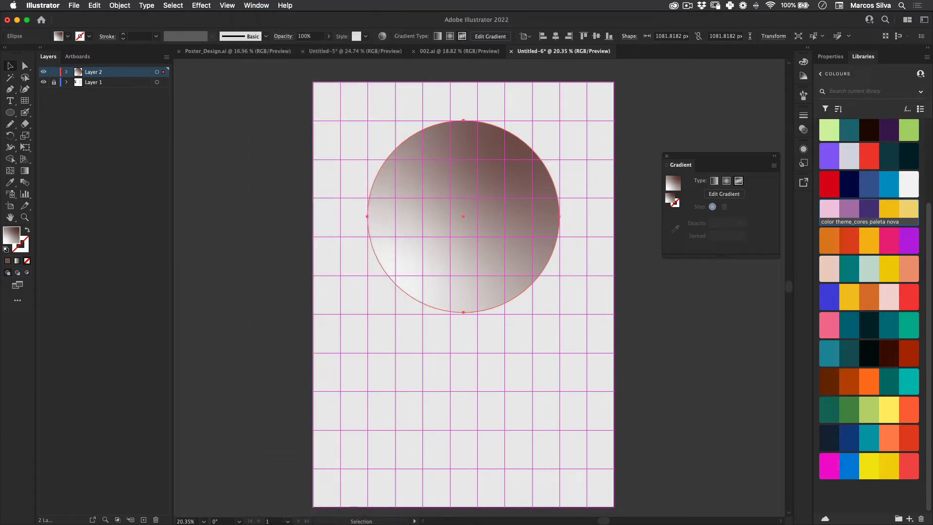
pyautogui.moveTo(119, 159); pyautogui.dragTo(189, 89)
pyautogui.moveTo(528, 231); pyautogui.dragTo(408, 237)
pyautogui.press('v')
# - Move the freeform gradient's dark stop near the circle's top and color it light pink, and its white stop lower left and color it dark purple
pyautogui.click(24, 171)
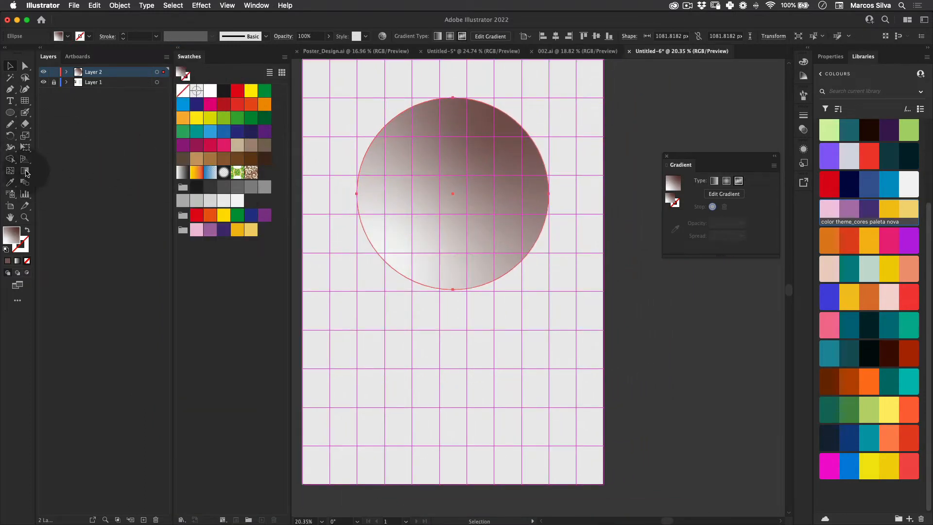
pyautogui.click(475, 202)
pyautogui.moveTo(475, 202); pyautogui.dragTo(454, 132)
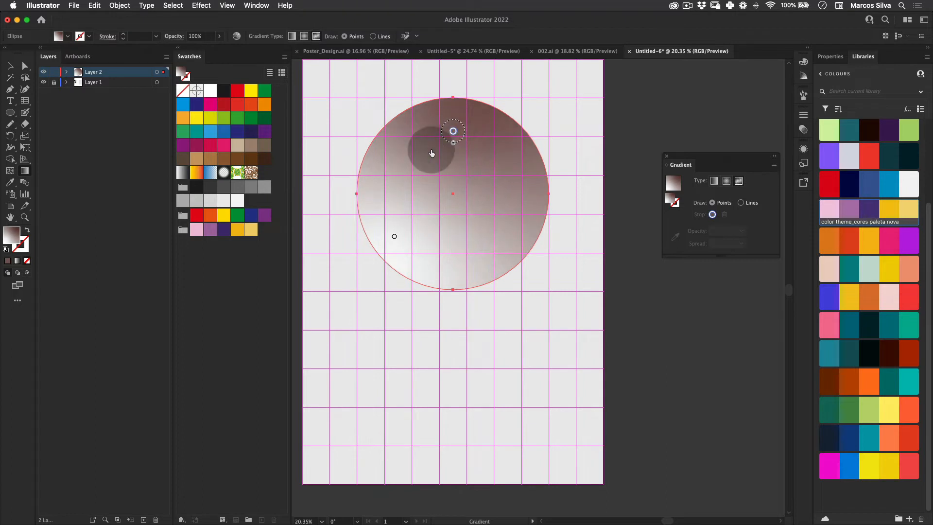
pyautogui.click(196, 229)
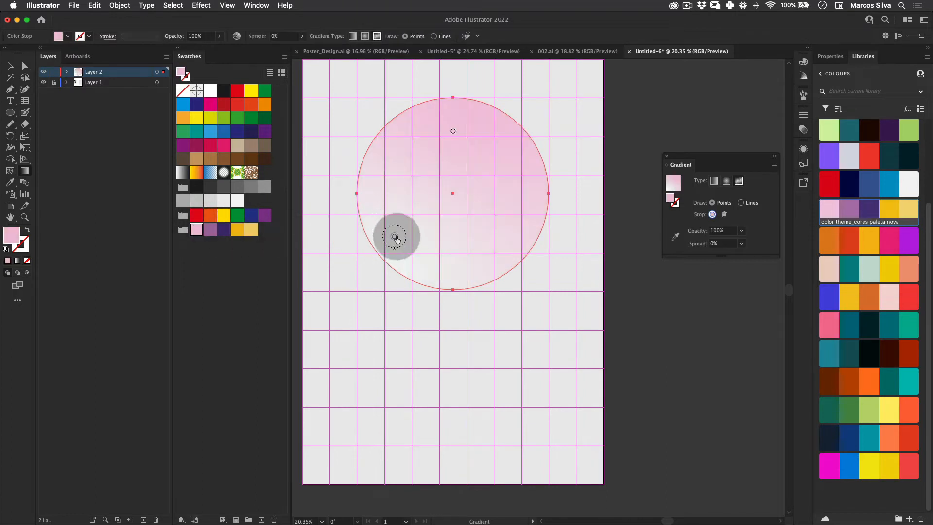
pyautogui.moveTo(395, 238); pyautogui.dragTo(411, 255)
pyautogui.click(223, 229)
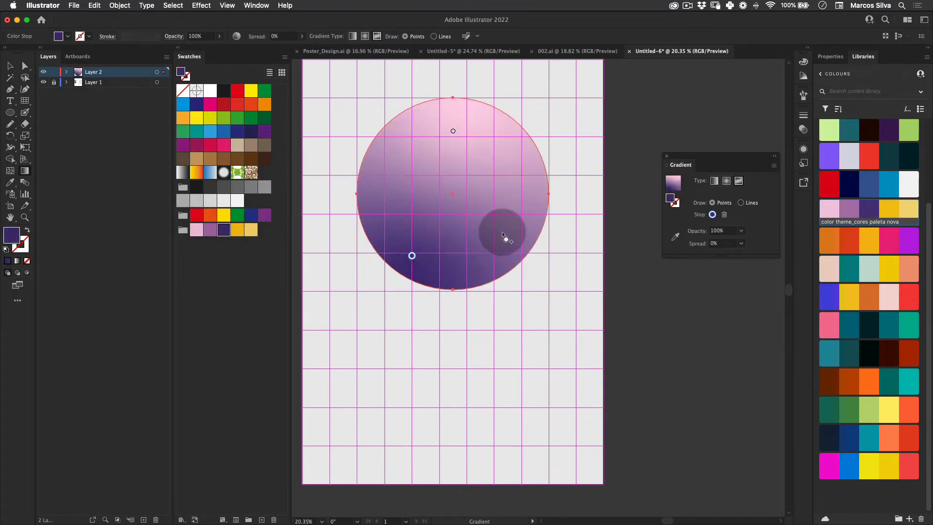
# - Add orange-yellow color stops to the freeform gradient on the circle's right and left sides
pyautogui.moveTo(506, 238); pyautogui.dragTo(512, 200)
pyautogui.click(240, 229)
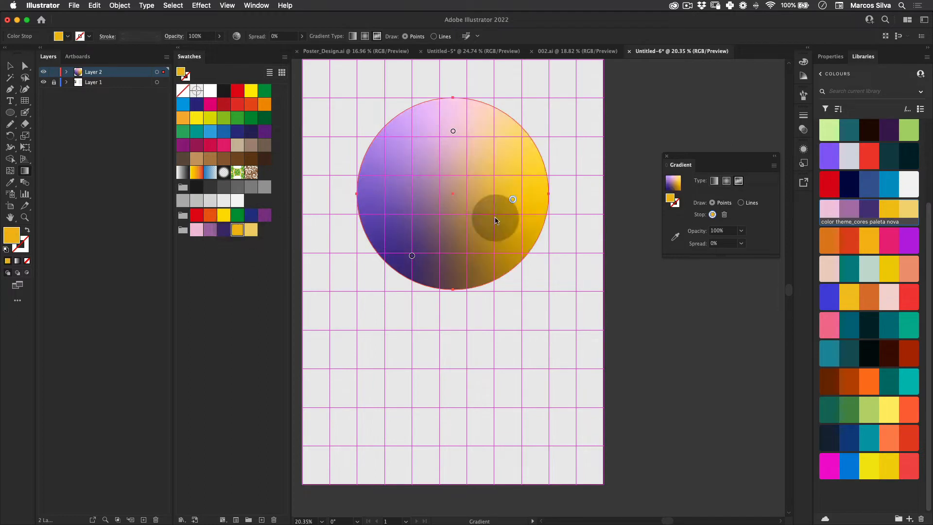
pyautogui.click(380, 187)
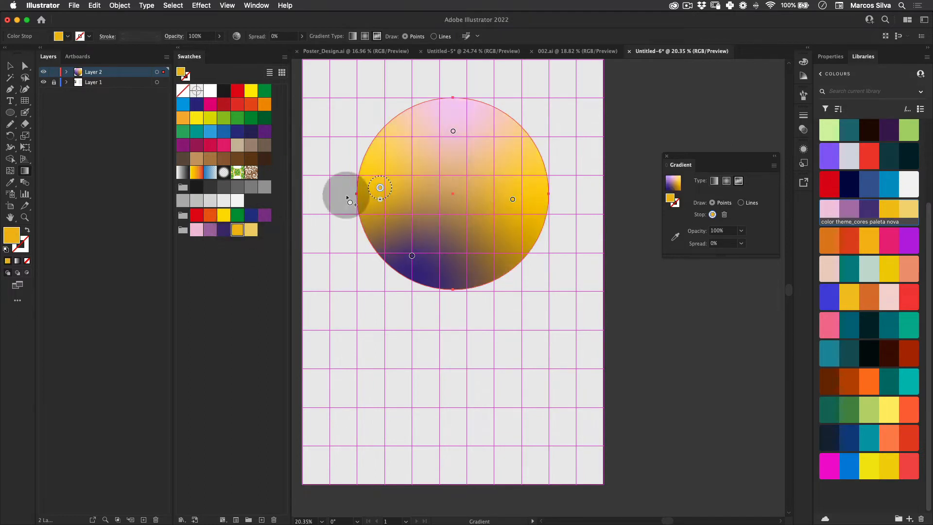
# - Color the freeform gradient's left stop light yellow and deselect the circle
pyautogui.click(252, 230)
pyautogui.press('v')
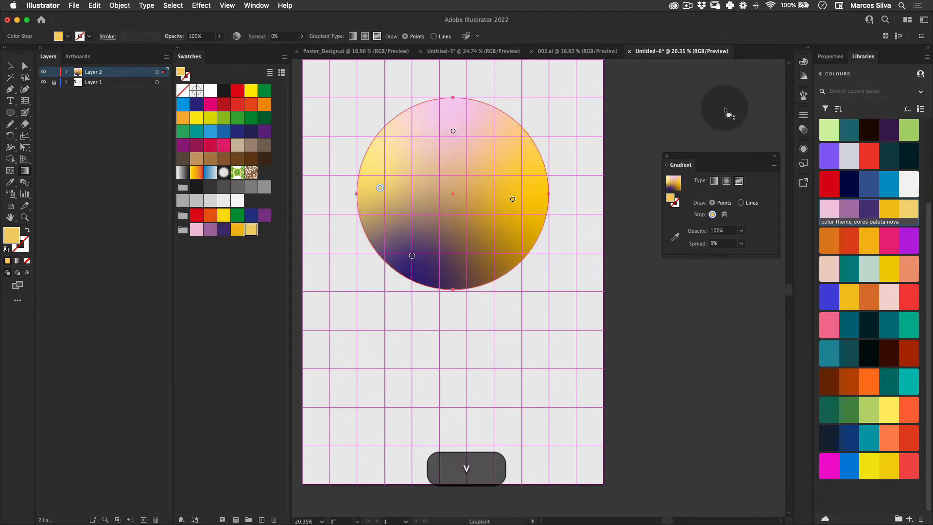
pyautogui.click(636, 127)
# - Hide the guide grid and close the gradient settings
pyautogui.press('z')
pyautogui.moveTo(590, 152); pyautogui.dragTo(520, 129)
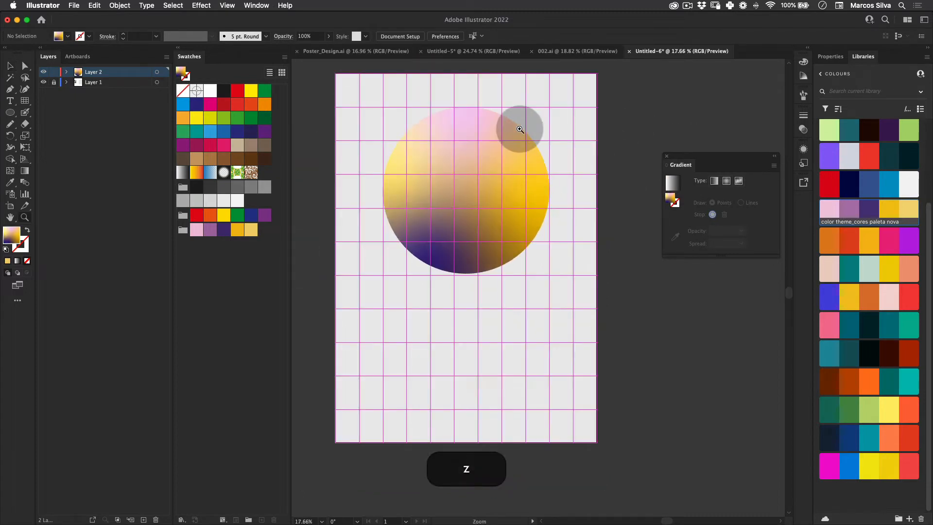
pyautogui.press('super+semicolon')
pyautogui.press('v')
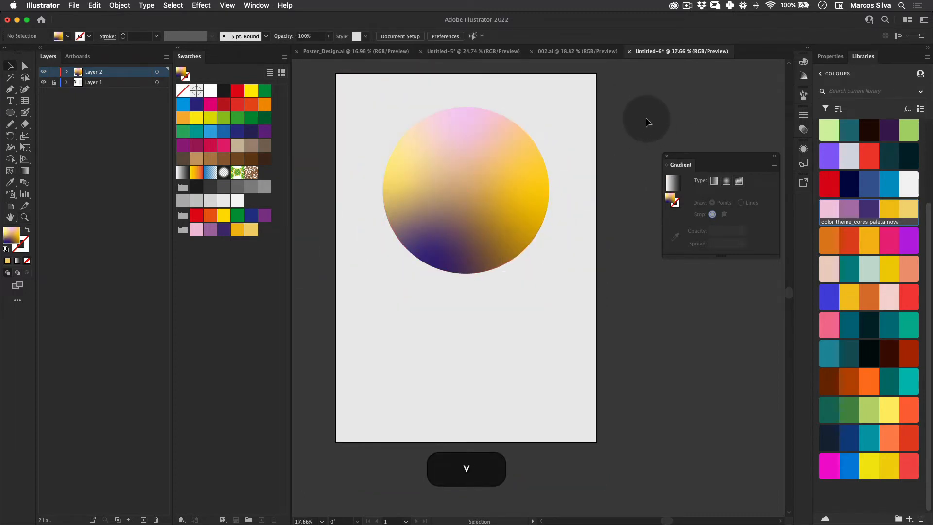
pyautogui.press('space')
pyautogui.moveTo(526, 187); pyautogui.dragTo(555, 190)
pyautogui.moveTo(501, 164); pyautogui.dragTo(492, 185)
pyautogui.click(665, 157)
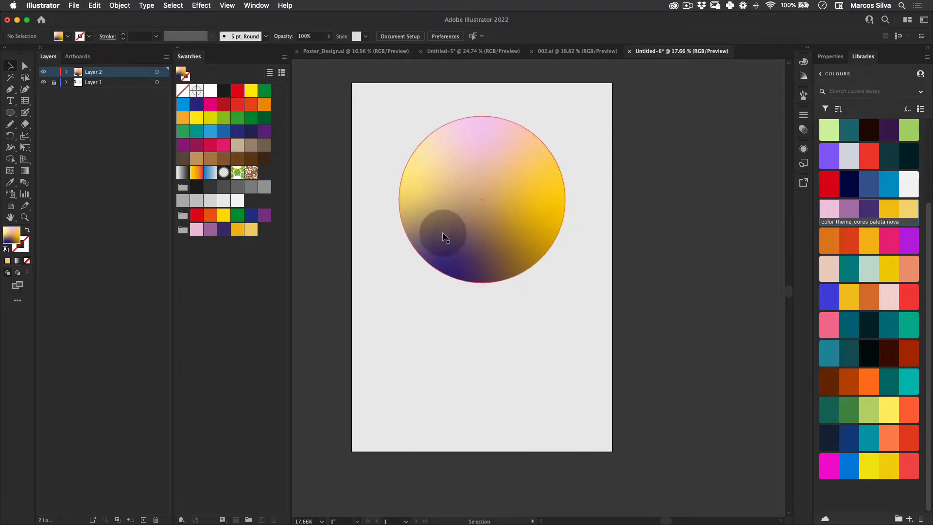
# - Compare the gradient circle with the circles in the finished reference poster beside the artboard
pyautogui.press('z')
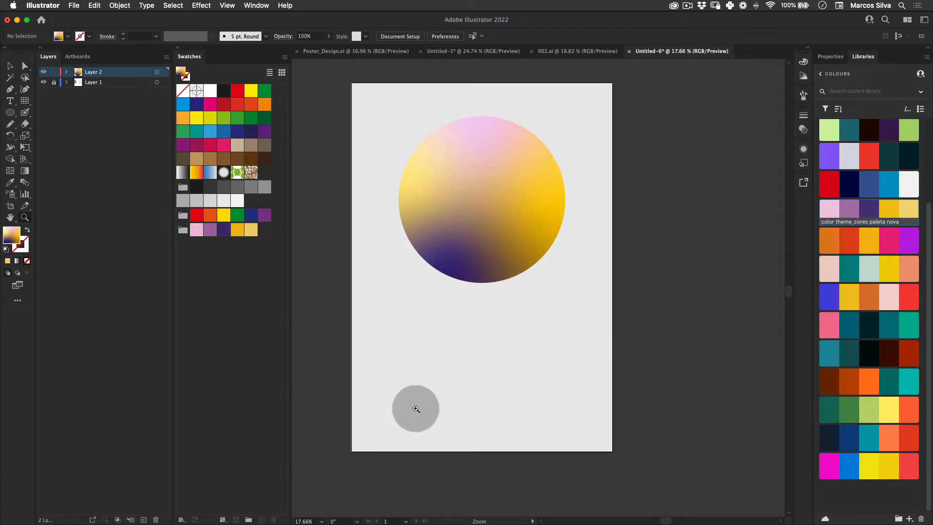
pyautogui.press('z')
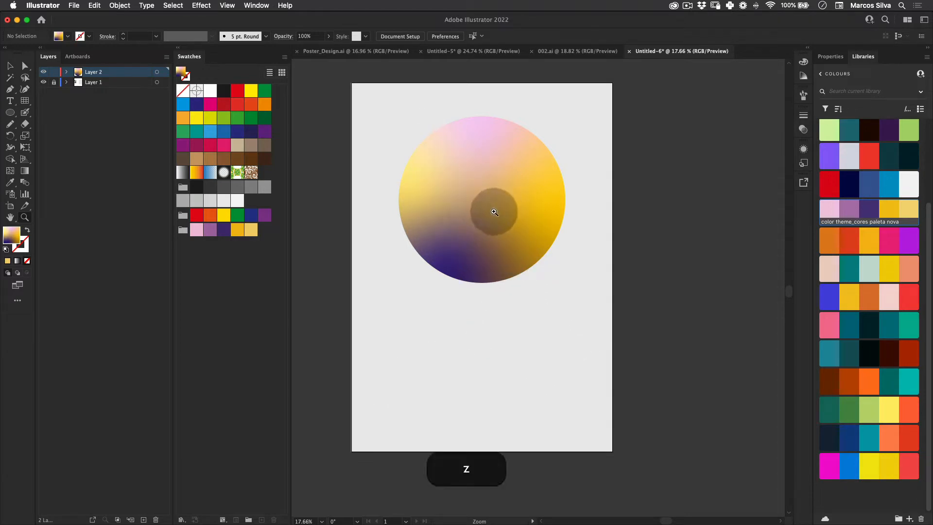
pyautogui.moveTo(494, 212); pyautogui.dragTo(416, 219)
pyautogui.press('space')
pyautogui.moveTo(315, 243); pyautogui.dragTo(427, 223)
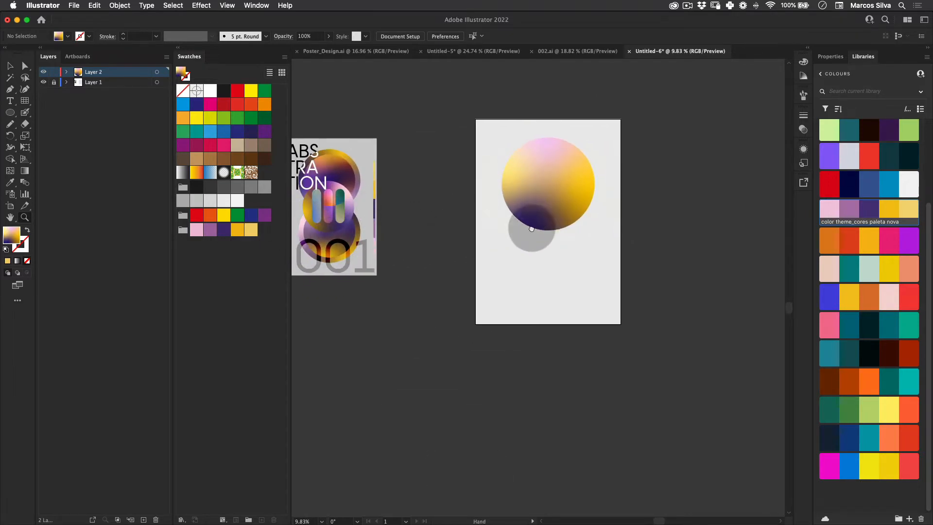
pyautogui.press('z')
pyautogui.moveTo(494, 200); pyautogui.dragTo(497, 287)
pyautogui.press('space')
pyautogui.press('alt+shift+super+z')
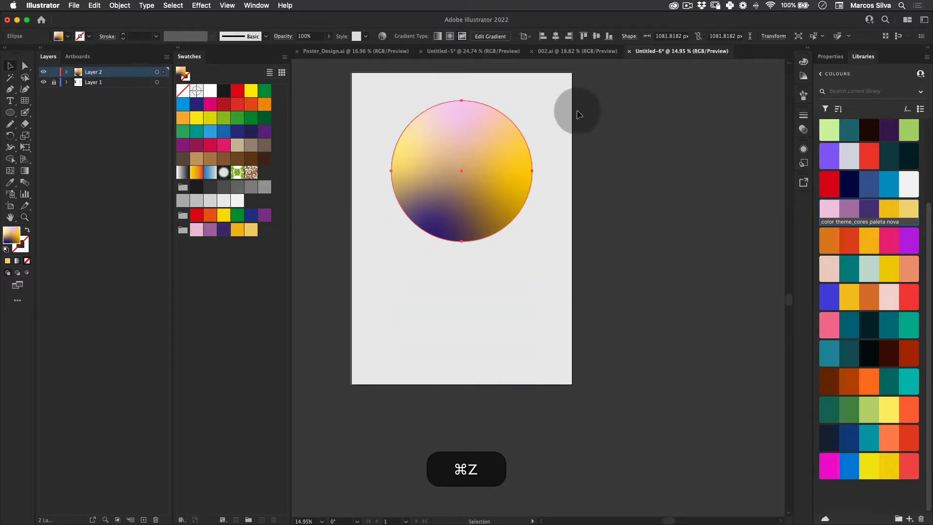
pyautogui.moveTo(479, 139); pyautogui.dragTo(485, 194)
pyautogui.press('alt+shift+super+z')
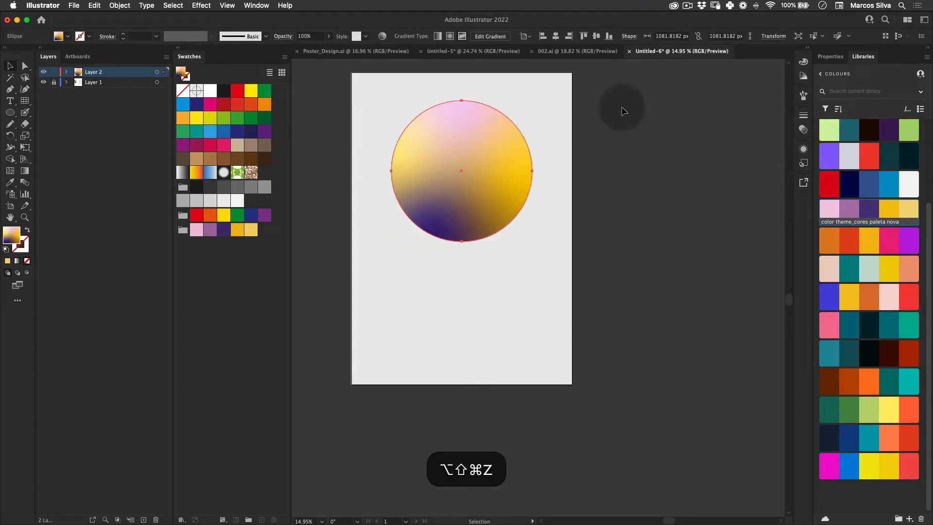
pyautogui.press('super+z')
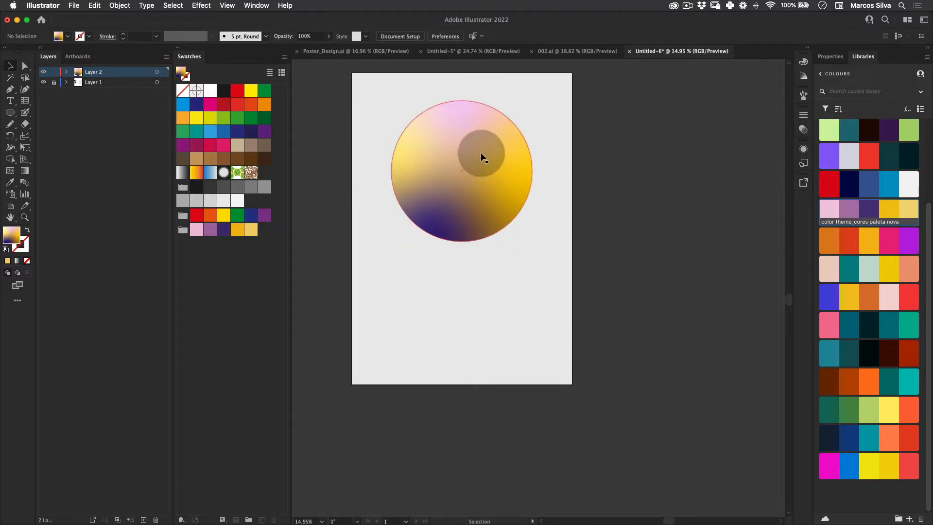
# - Duplicate the circle directly below the original and rotate the copy about 152° so its dark purple area meets the upper circle
pyautogui.moveTo(480, 137); pyautogui.dragTo(507, 296)
pyautogui.hotkey('alt', 'shift', 'e')
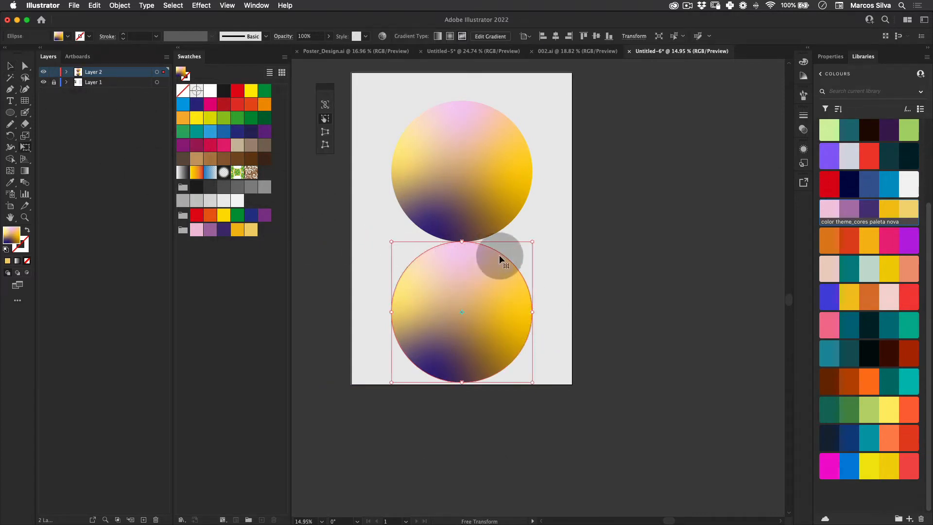
pyautogui.press('r')
pyautogui.moveTo(553, 319); pyautogui.dragTo(311, 406)
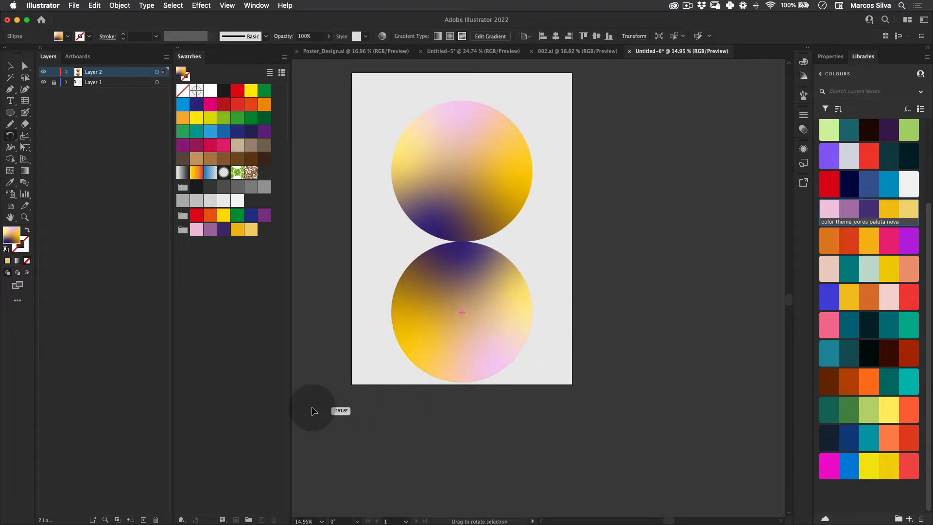
pyautogui.press('v')
pyautogui.click(387, 442)
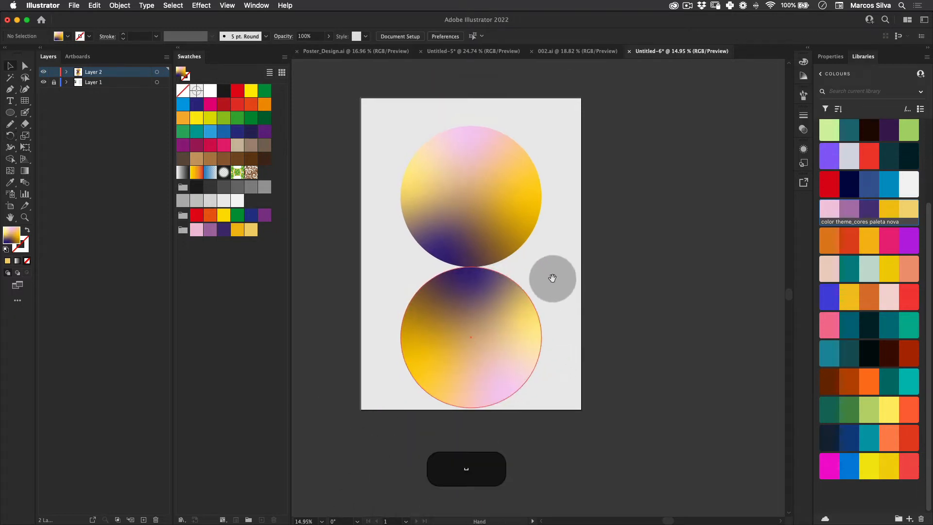
# - Show the guides and scale both circles together to about 982 px wide, ending on the grid line above the artboard's bottom edge
pyautogui.scroll(2, 552, 276)
pyautogui.moveTo(611, 157); pyautogui.dragTo(394, 434)
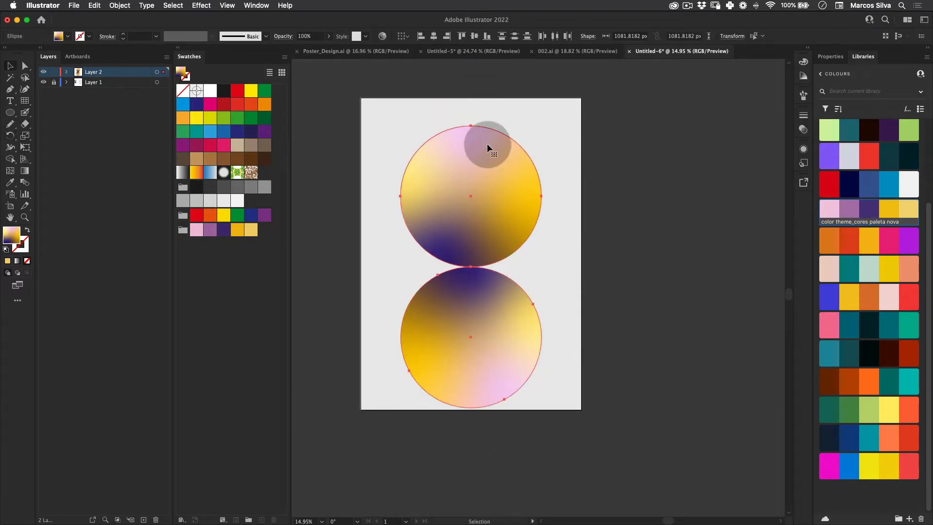
pyautogui.press('super+semicolon')
pyautogui.press('super+e')
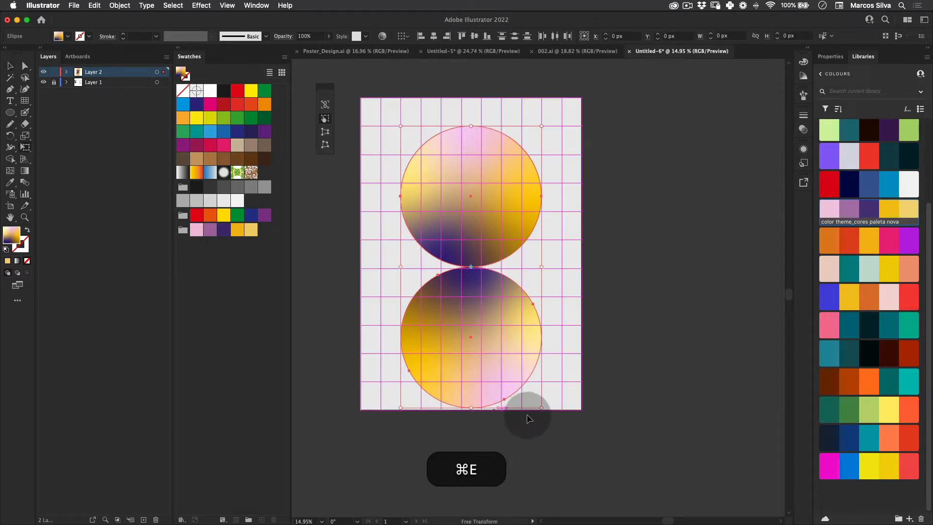
pyautogui.moveTo(540, 407); pyautogui.dragTo(514, 388)
pyautogui.hotkey('shift', 'v')
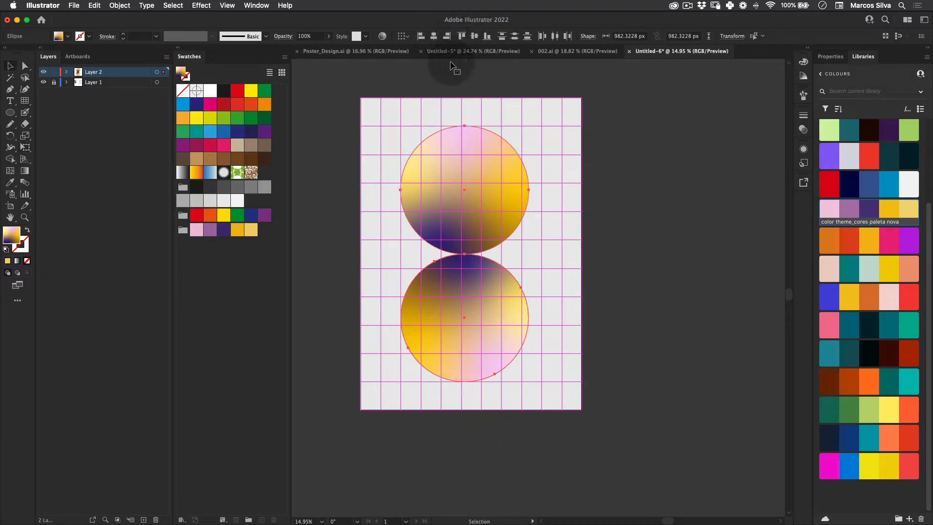
# - Hide the guides and center the two circles horizontally on the artboard
pyautogui.press('v')
pyautogui.press('v')
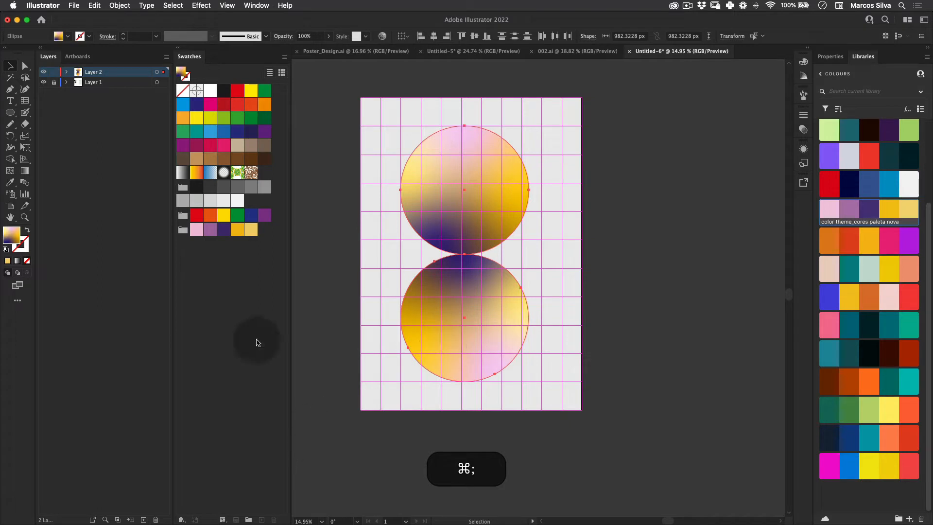
pyautogui.press('v')
pyautogui.click(554, 88)
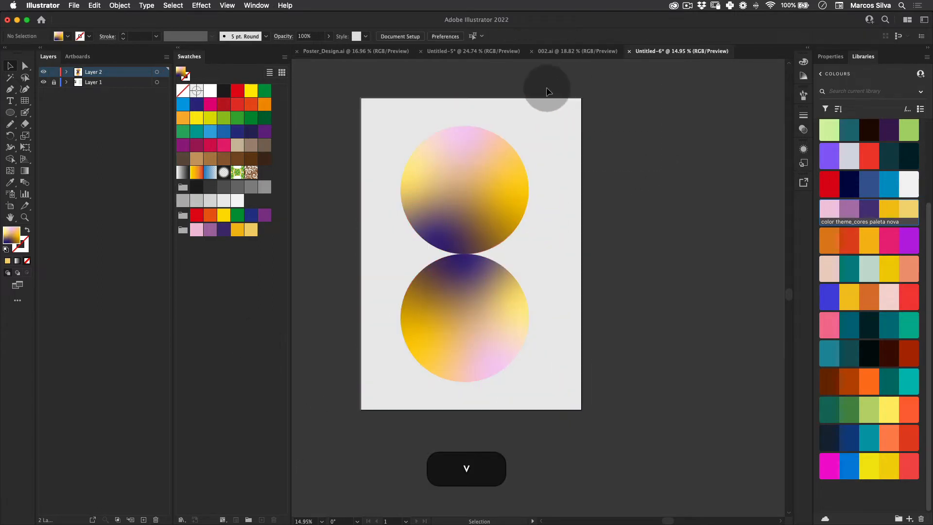
pyautogui.click(473, 171)
pyautogui.keyDown('shift'); pyautogui.click(493, 266); pyautogui.keyUp('shift')
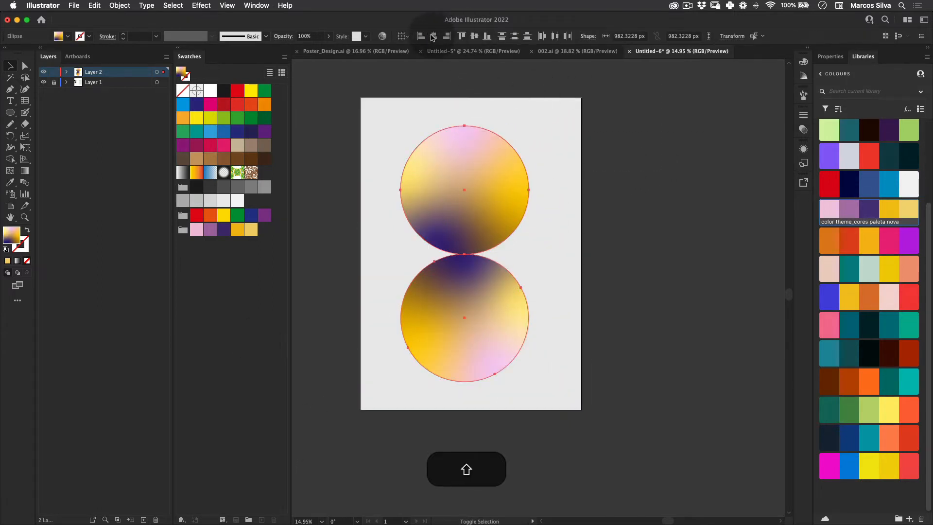
pyautogui.moveTo(484, 193); pyautogui.dragTo(490, 191)
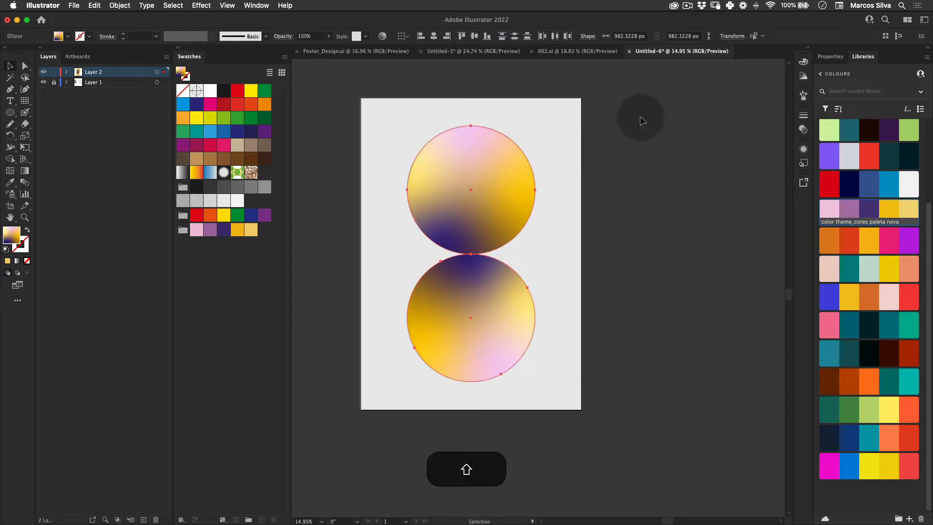
pyautogui.click(641, 120)
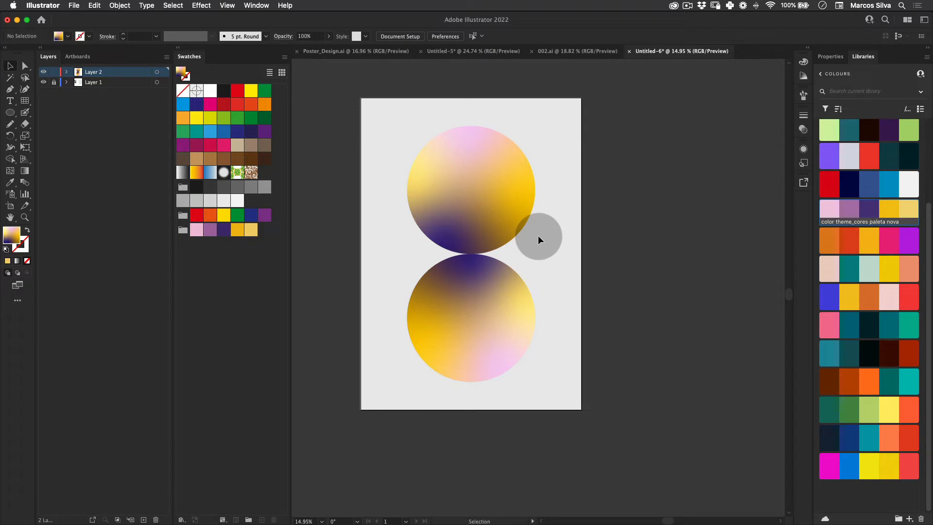
# - Copy both gradient circles to the clipboard
pyautogui.click(478, 185)
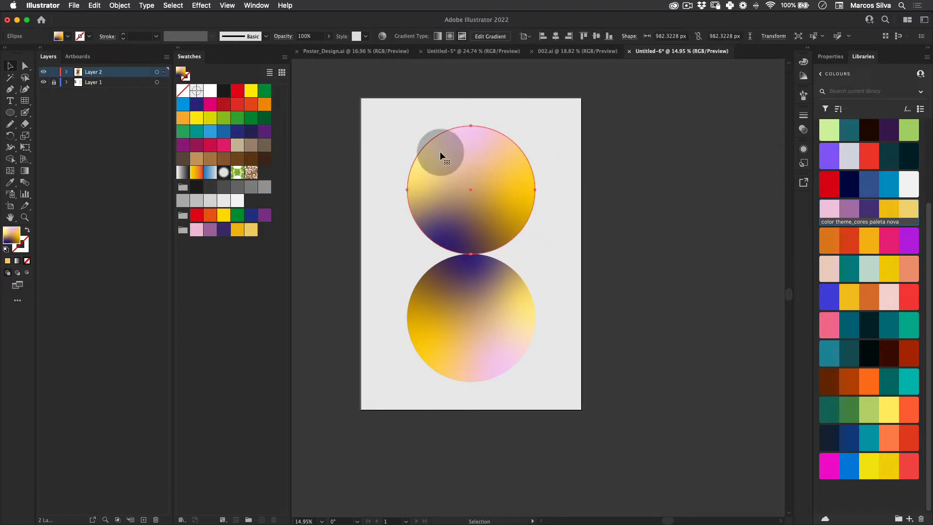
pyautogui.keyDown('shift'); pyautogui.click(484, 302); pyautogui.keyUp('shift')
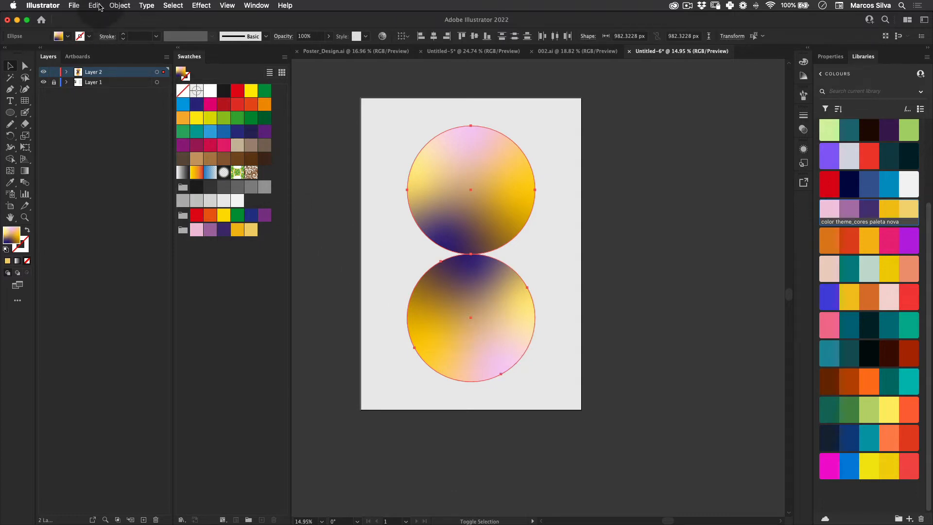
pyautogui.click(95, 5)
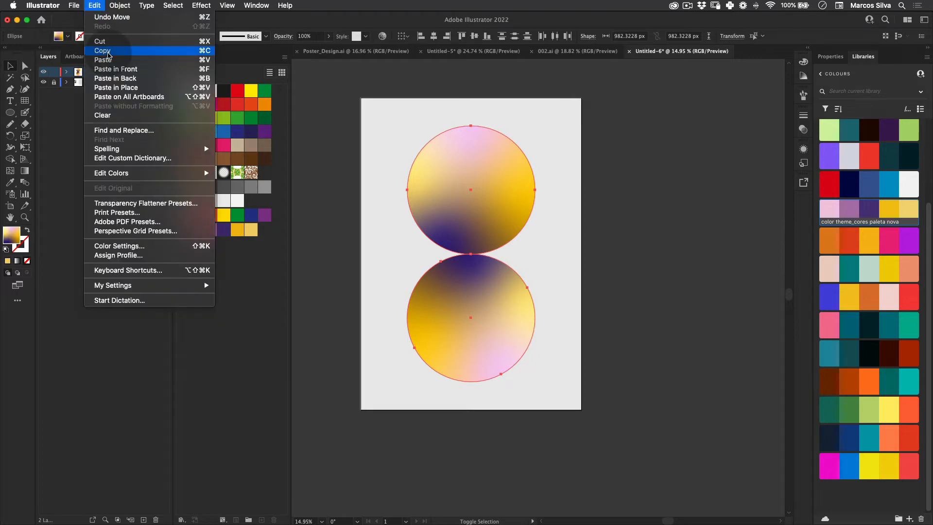
pyautogui.click(108, 55)
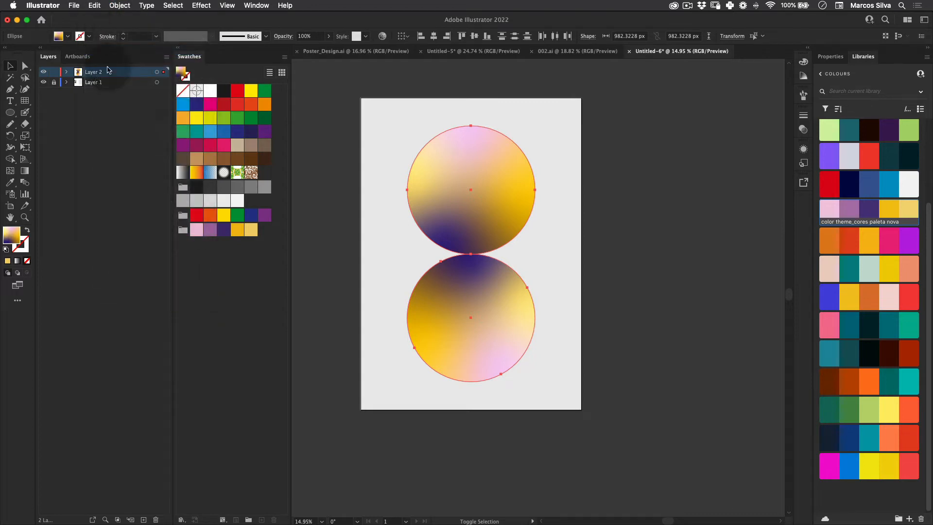
pyautogui.click(94, 6)
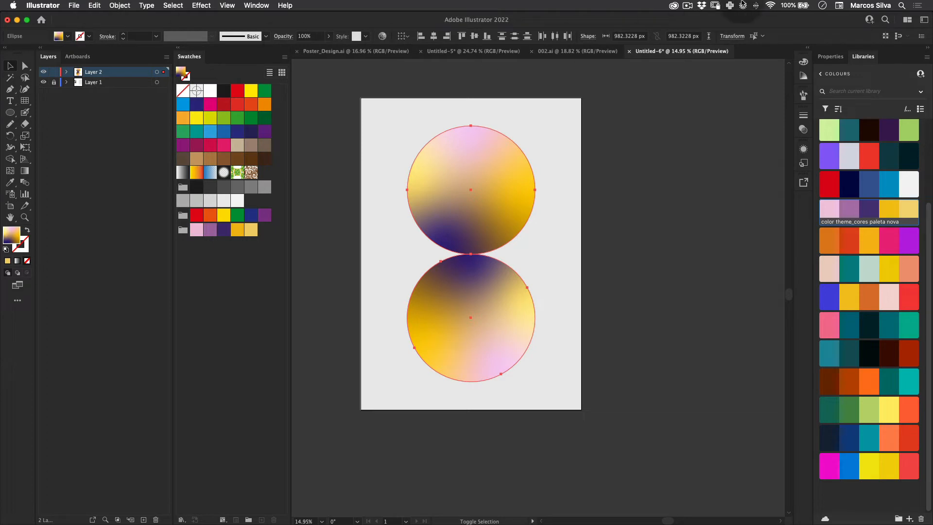
pyautogui.click(687, 5)
pyautogui.click(708, 37)
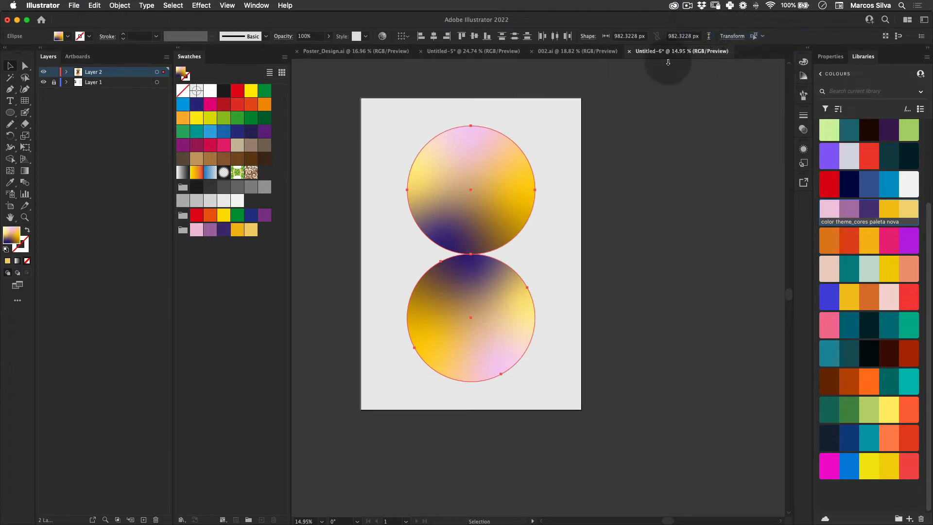
pyautogui.click(549, 144)
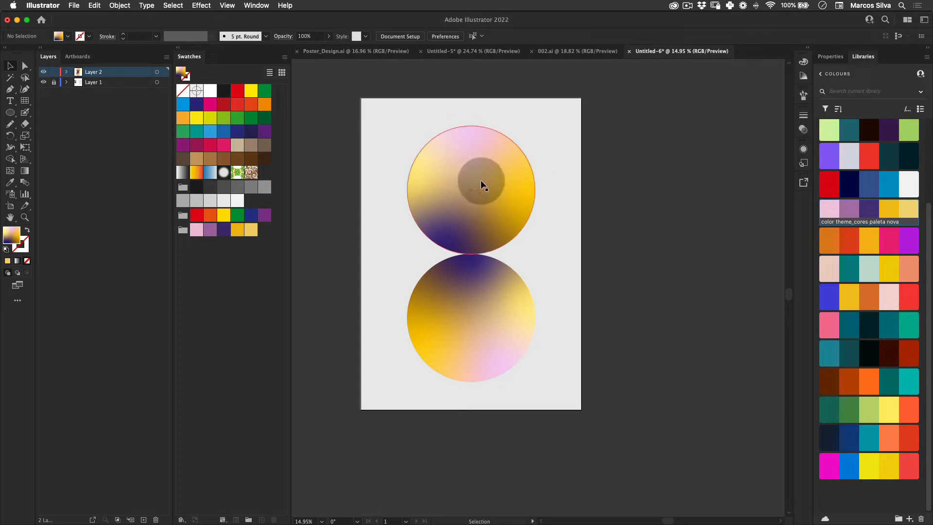
pyautogui.click(488, 195)
pyautogui.keyDown('shift'); pyautogui.click(496, 259); pyautogui.keyUp('shift')
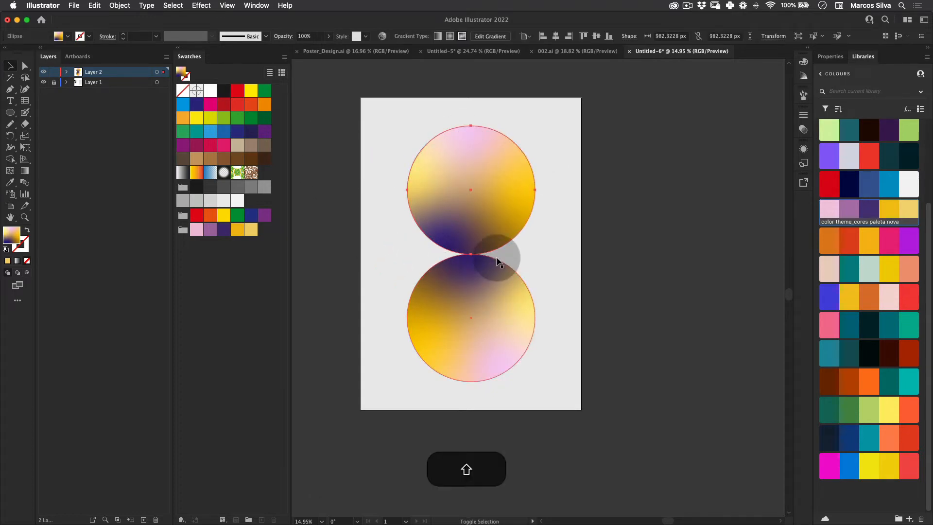
pyautogui.moveTo(497, 307); pyautogui.dragTo(531, 313)
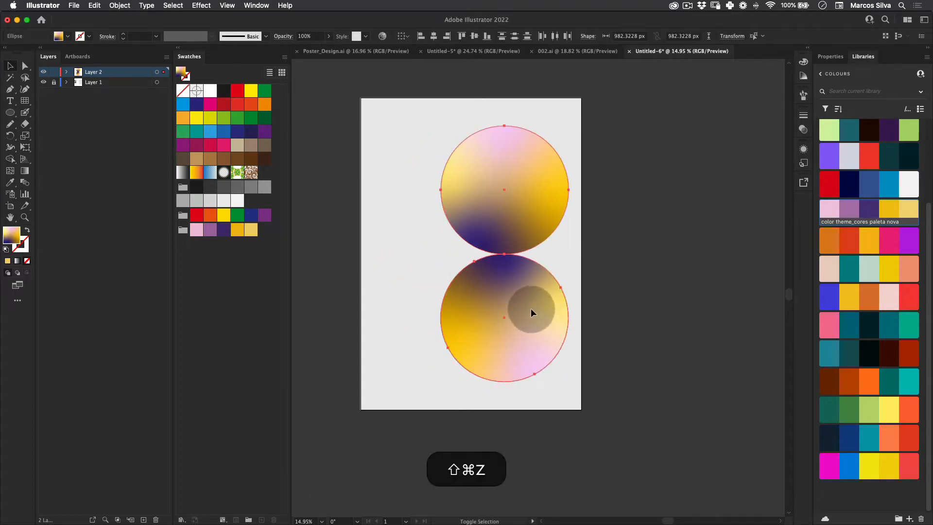
pyautogui.press('super+z')
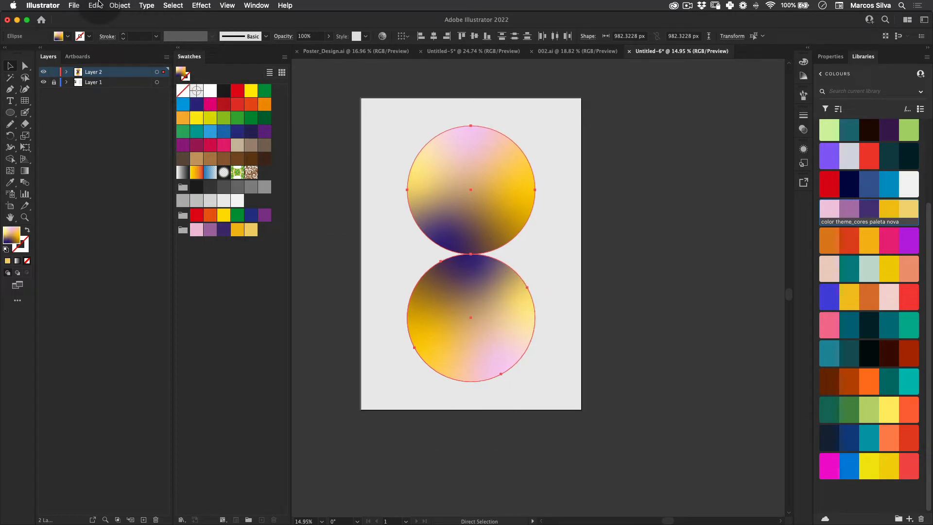
# - Paste the copied circles in place, exactly over the originals
pyautogui.click(119, 6)
pyautogui.click(119, 5)
pyautogui.click(94, 5)
pyautogui.click(95, 6)
pyautogui.click(96, 6)
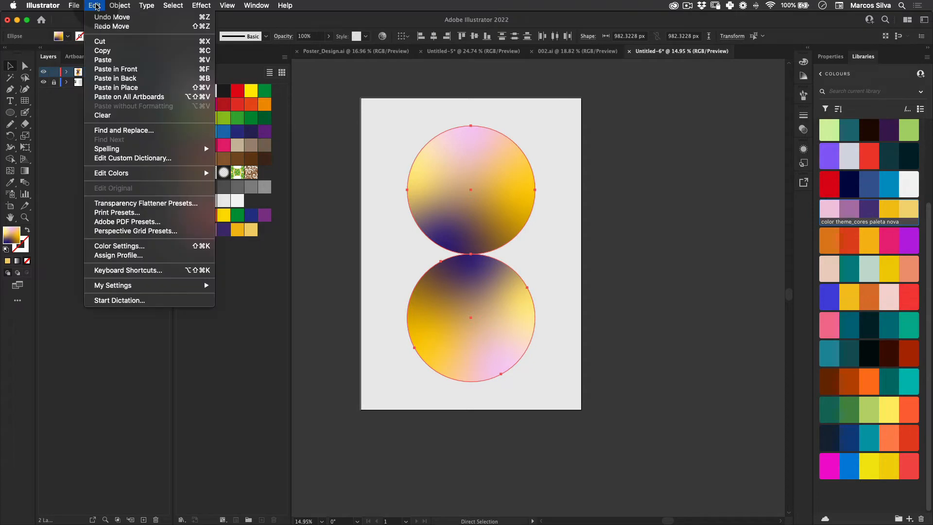
pyautogui.click(140, 88)
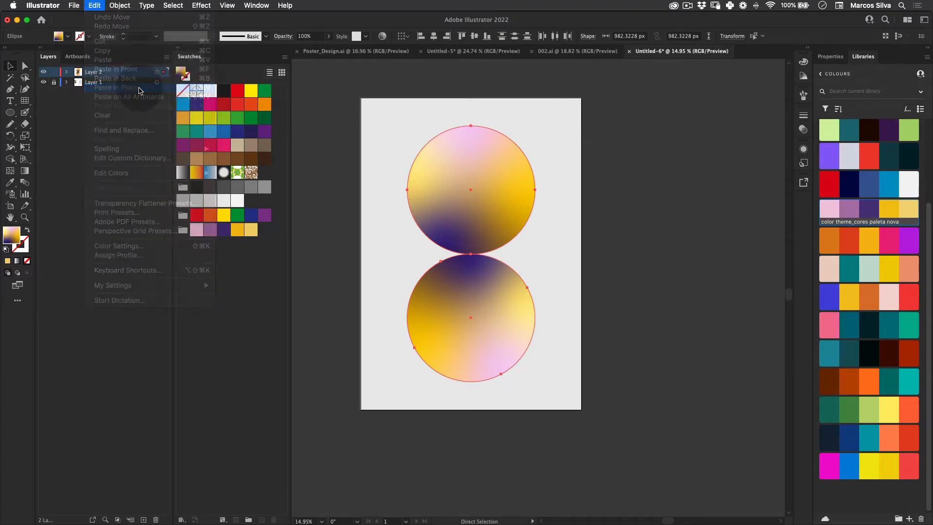
# - Scale the pasted copy of the upper gradient circle uniformly to 80%
pyautogui.press('v')
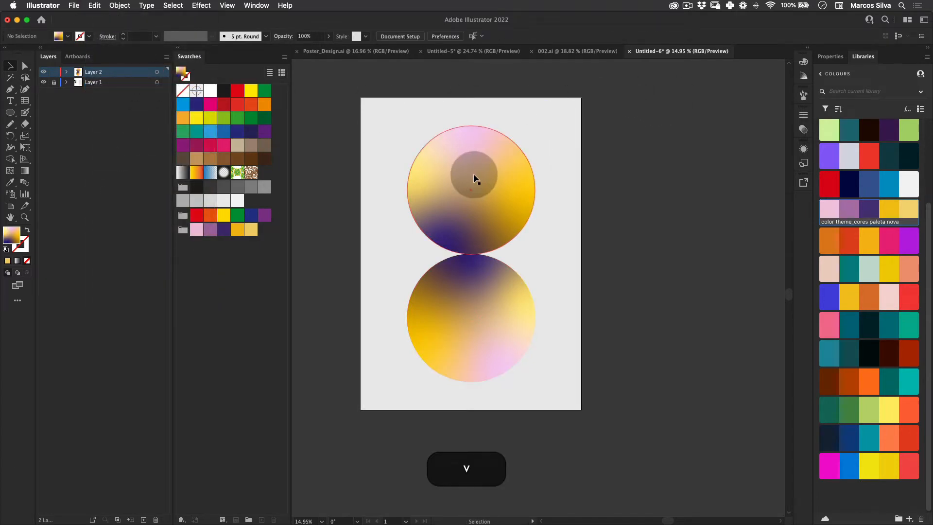
pyautogui.click(476, 178)
pyautogui.rightClick(467, 170)
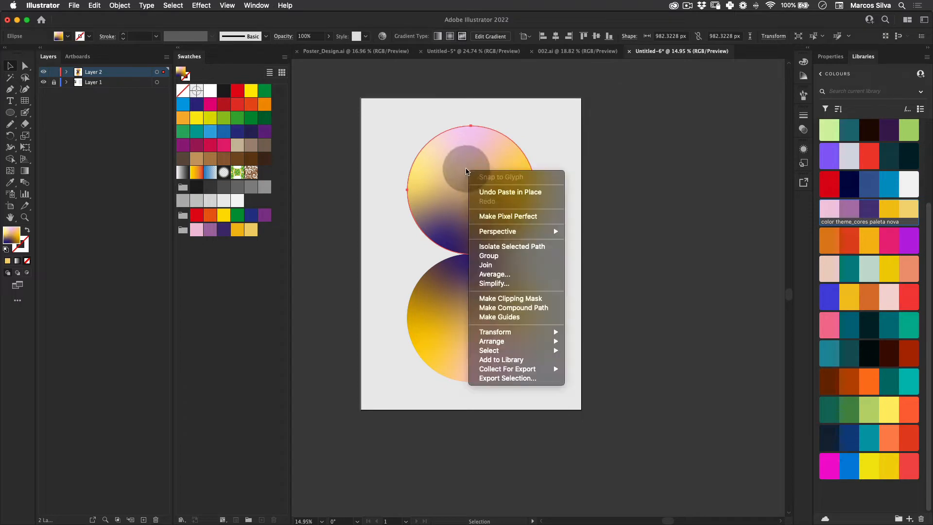
pyautogui.moveTo(549, 333)
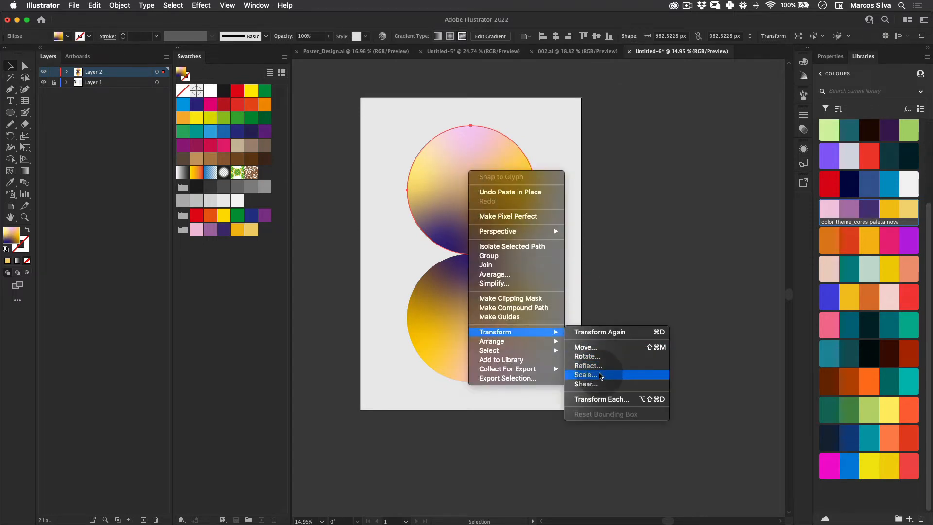
pyautogui.click(599, 375)
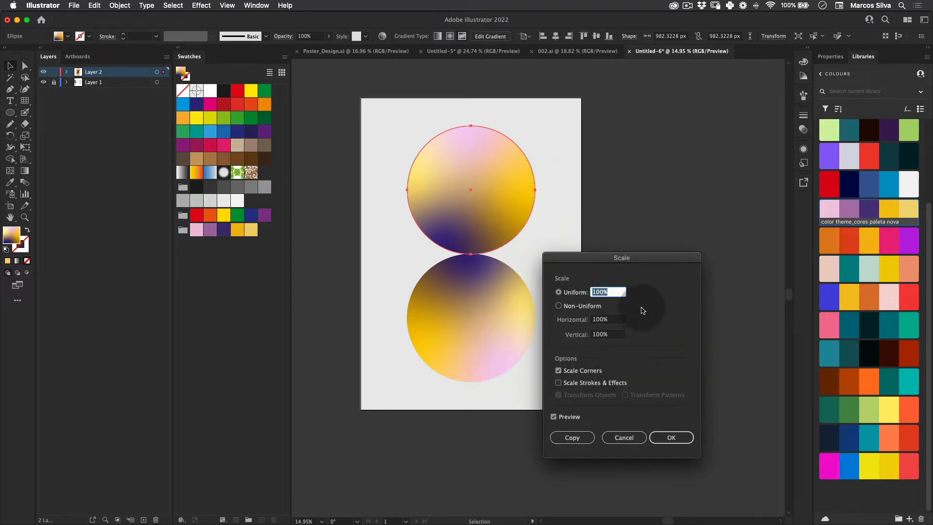
pyautogui.write('80')
pyautogui.press('Tab')
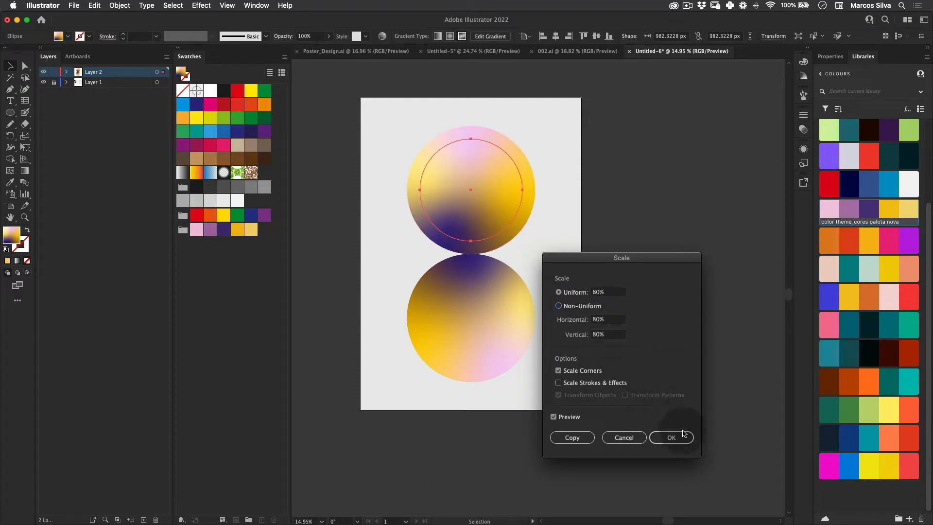
pyautogui.click(668, 437)
# - Scale the pasted copy of the lower gradient circle uniformly to 80%
pyautogui.rightClick(470, 307)
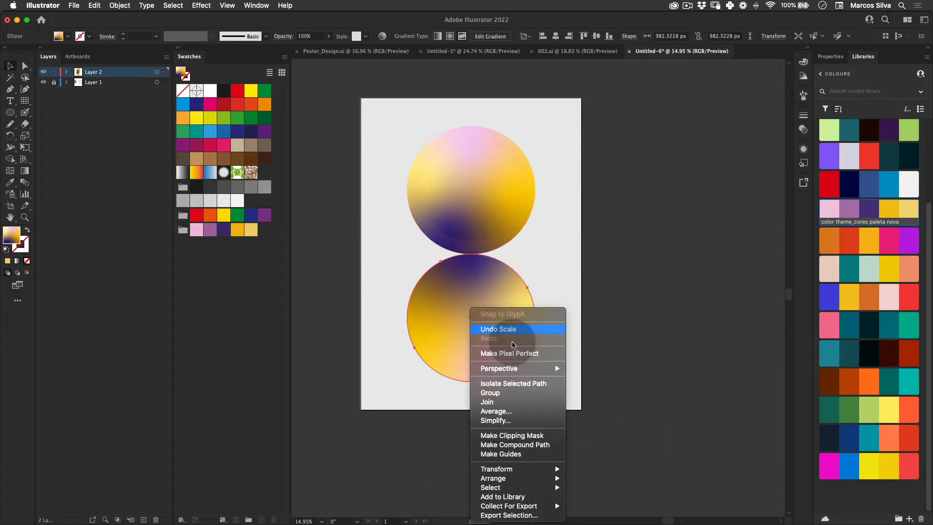
pyautogui.moveTo(525, 469)
pyautogui.click(622, 478)
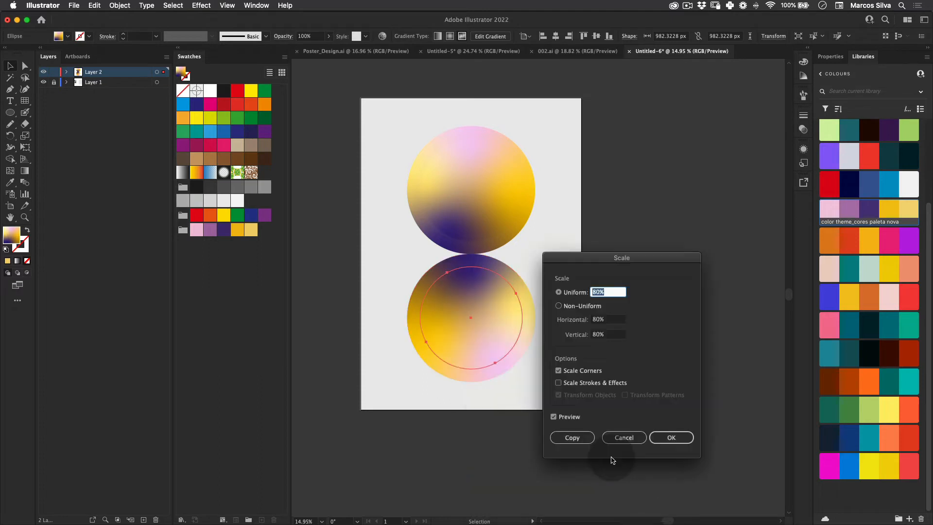
pyautogui.press('Return')
# - Rotate the lower inner circle so its dark purple area sits at the bottom
pyautogui.press('v')
pyautogui.press('e')
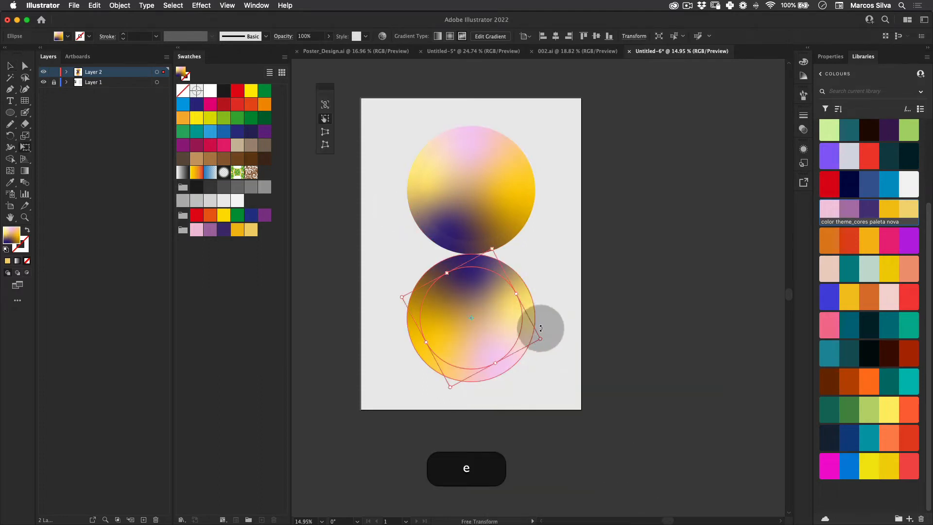
pyautogui.moveTo(539, 327); pyautogui.dragTo(574, 269)
pyautogui.press('v')
# - Rotate the upper inner circle so its dark purple area sits at the top and its pink area at the lower right
pyautogui.click(462, 191)
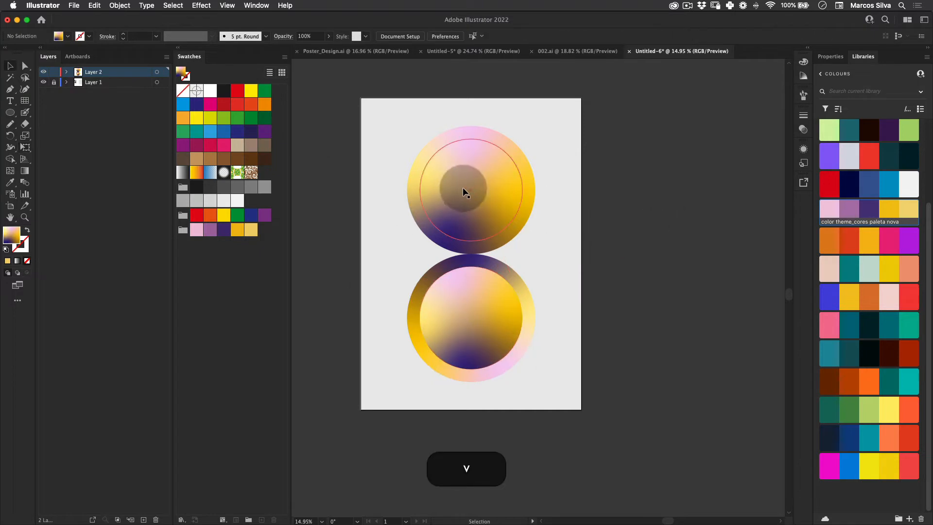
pyautogui.press('e')
pyautogui.moveTo(551, 228); pyautogui.dragTo(537, 254)
pyautogui.click(620, 212)
# - Copy the upper inner circle and paste the duplicate in place
pyautogui.press('space')
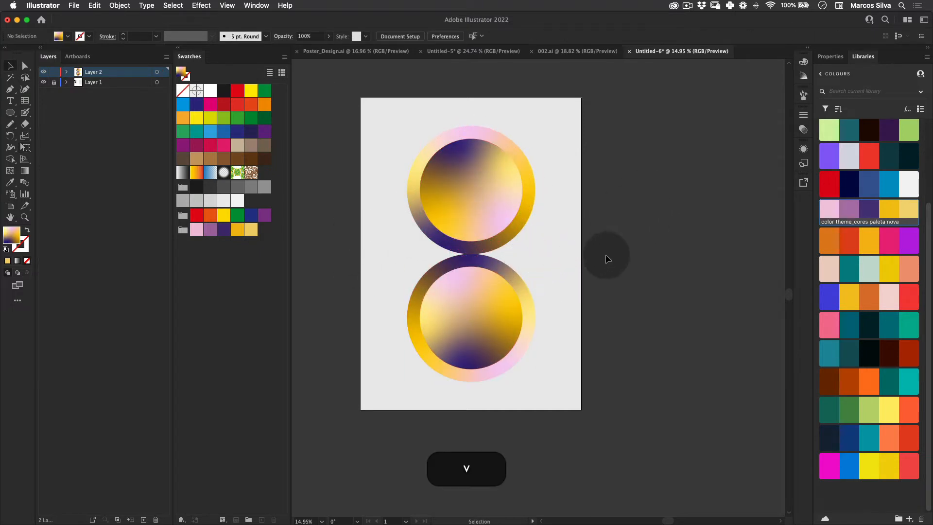
pyautogui.moveTo(421, 206); pyautogui.dragTo(503, 150)
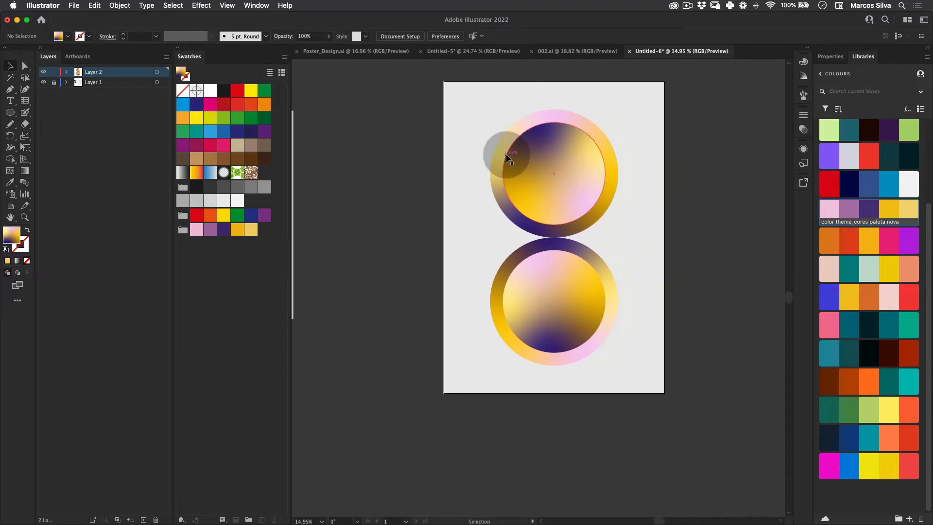
pyautogui.press('super')
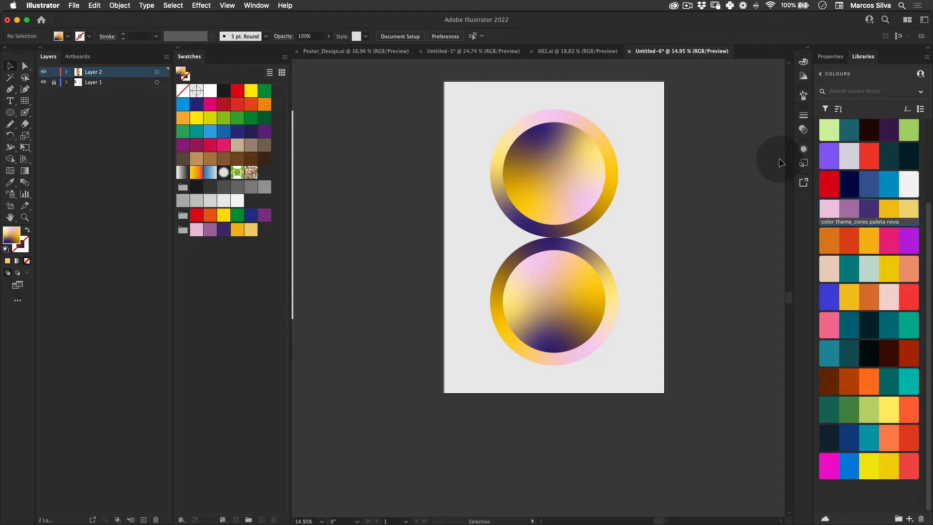
pyautogui.moveTo(418, 217)
pyautogui.mouseDown()
pyautogui.moveTo(602, 263)
pyautogui.moveTo(635, 291)
pyautogui.moveTo(564, 268)
pyautogui.mouseUp()
pyautogui.moveTo(500, 216); pyautogui.dragTo(402, 210)
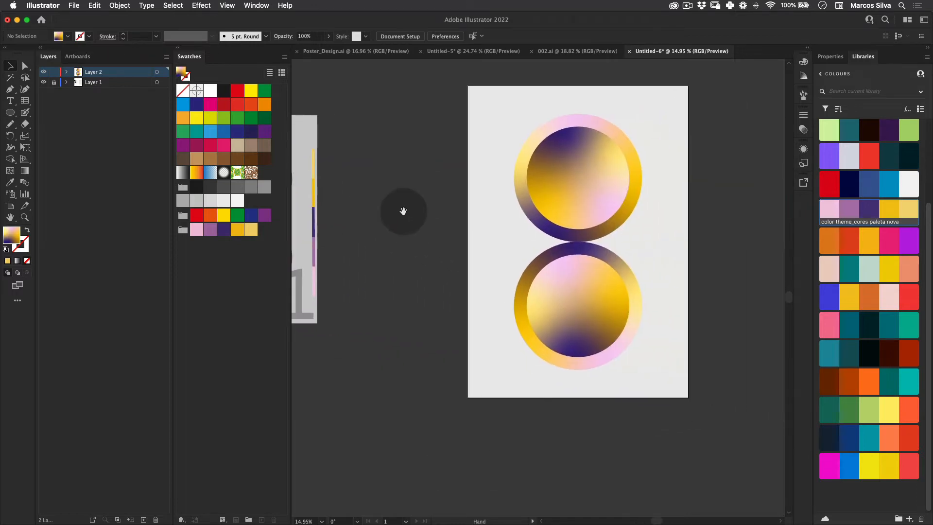
pyautogui.click(596, 192)
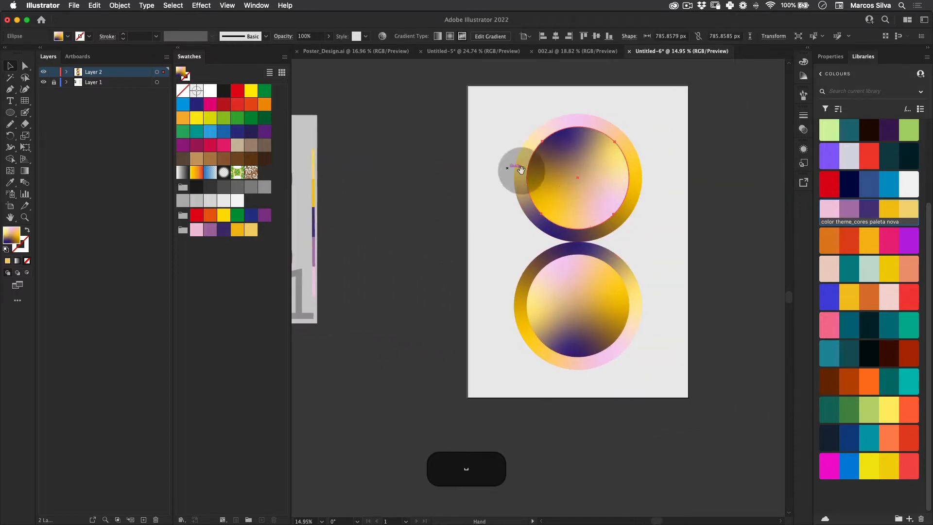
pyautogui.moveTo(580, 168); pyautogui.dragTo(547, 181)
pyautogui.click(94, 5)
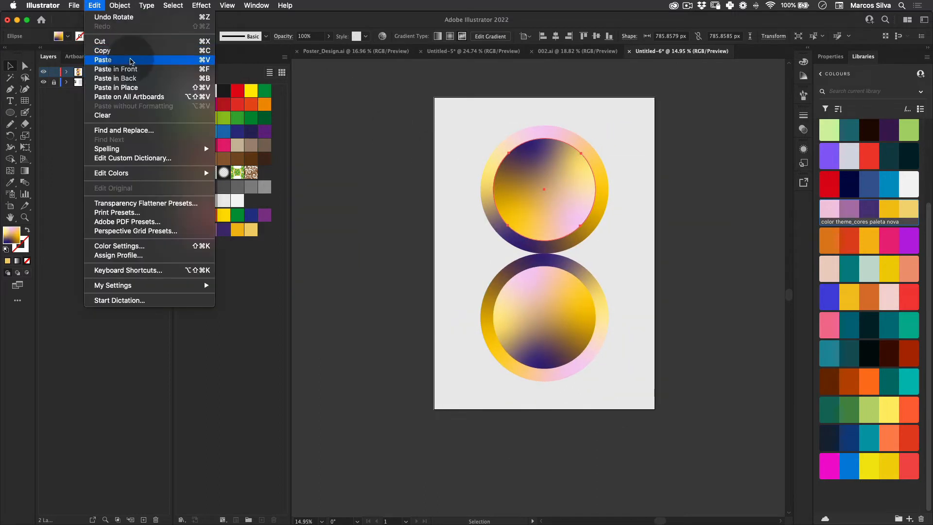
pyautogui.click(129, 51)
pyautogui.click(94, 6)
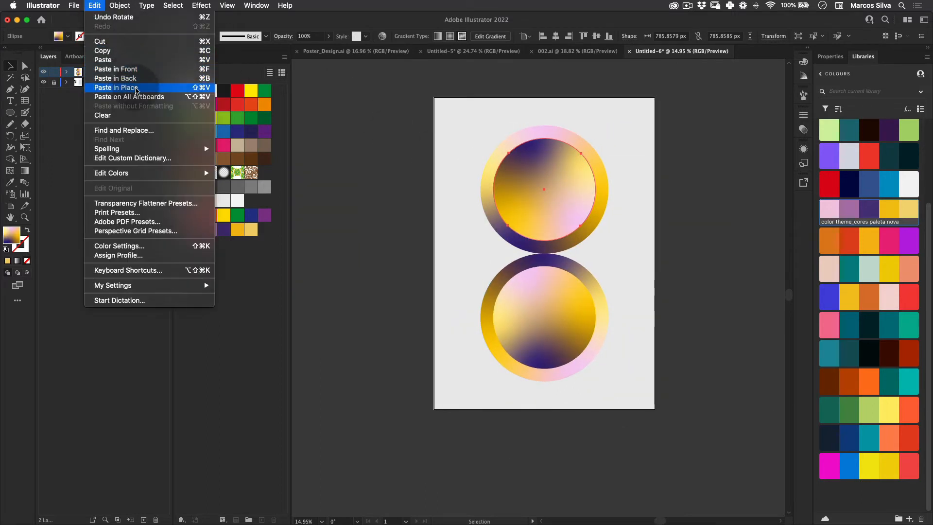
pyautogui.click(134, 88)
# - Move the duplicated circle straight down to the middle, overlapping both the upper and lower circle pairs
pyautogui.moveTo(574, 194); pyautogui.dragTo(575, 270)
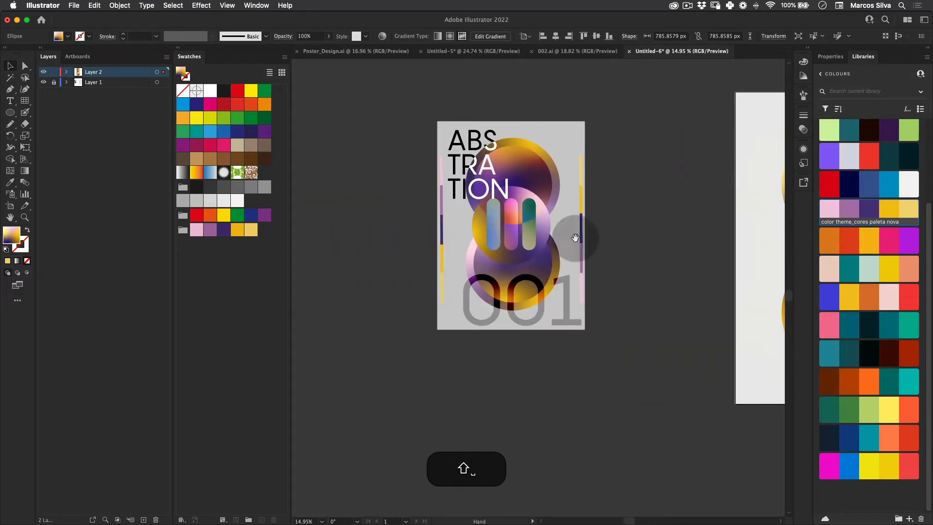
pyautogui.moveTo(394, 244); pyautogui.dragTo(330, 215)
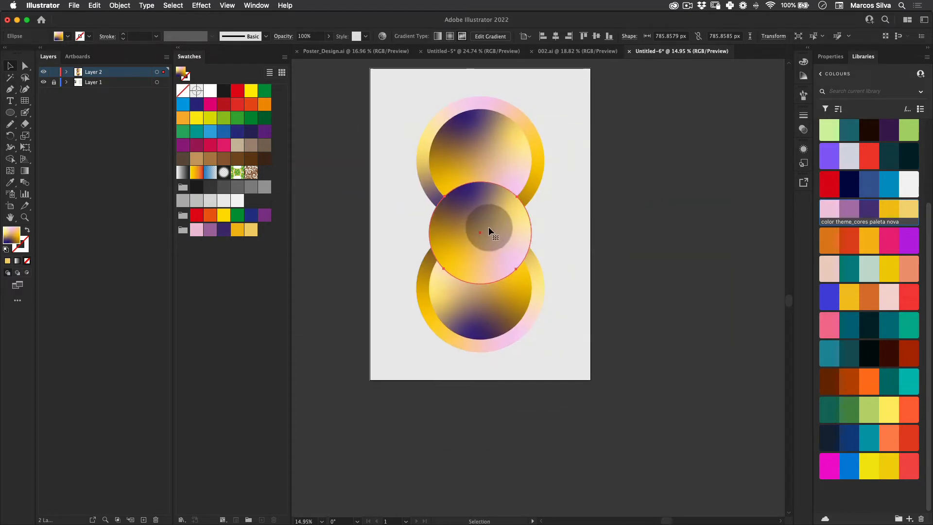
pyautogui.press('v')
pyautogui.click(634, 190)
pyautogui.click(499, 234)
# - Compare the overlapping circles with the reference poster, examining the rounded bars over its middle circle
pyautogui.hscroll(-10, 417, 228)
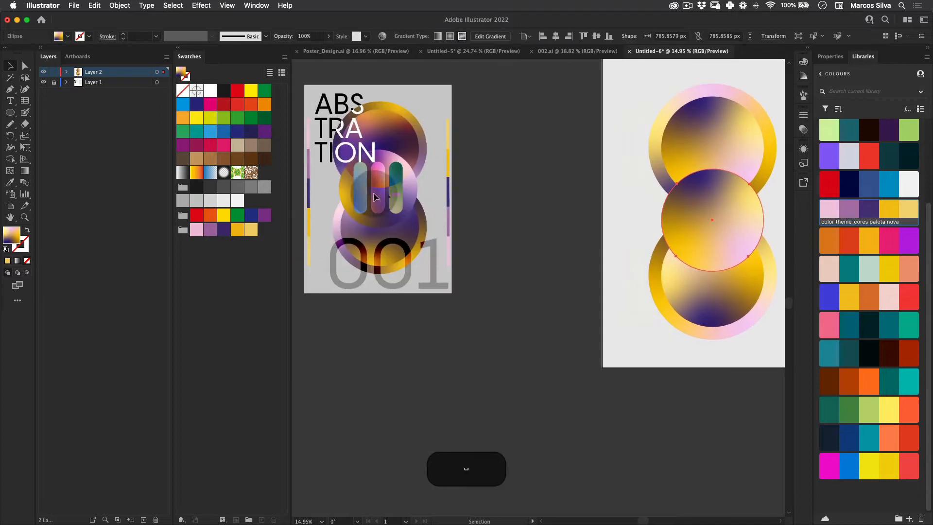
pyautogui.moveTo(413, 189); pyautogui.dragTo(534, 202)
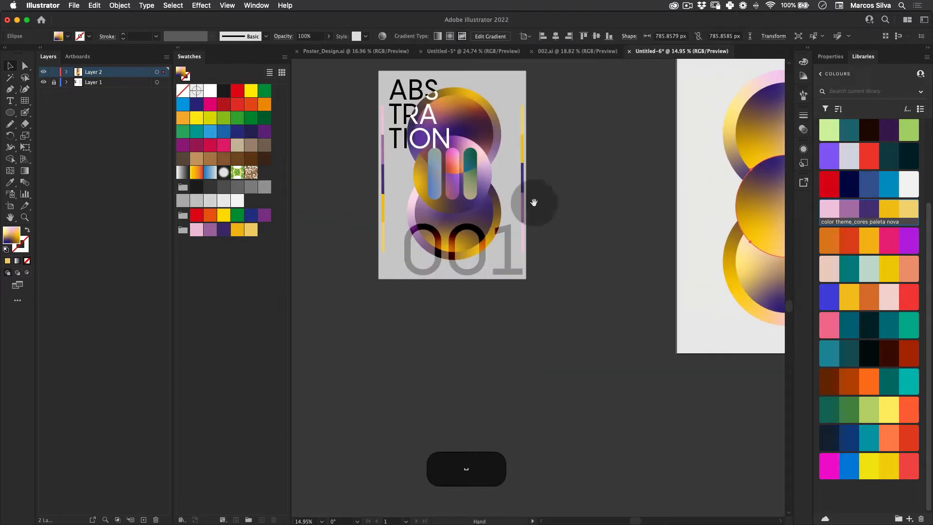
pyautogui.moveTo(483, 177); pyautogui.dragTo(510, 183)
pyautogui.press('z')
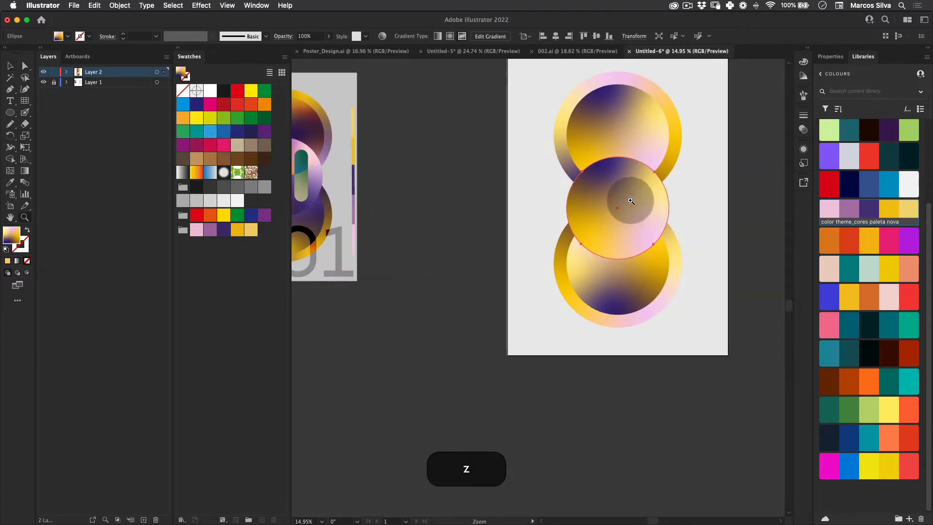
pyautogui.moveTo(627, 197); pyautogui.dragTo(689, 159)
pyautogui.press('v')
pyautogui.scroll(5, 591, 170)
pyautogui.hscroll(-3, 590, 170)
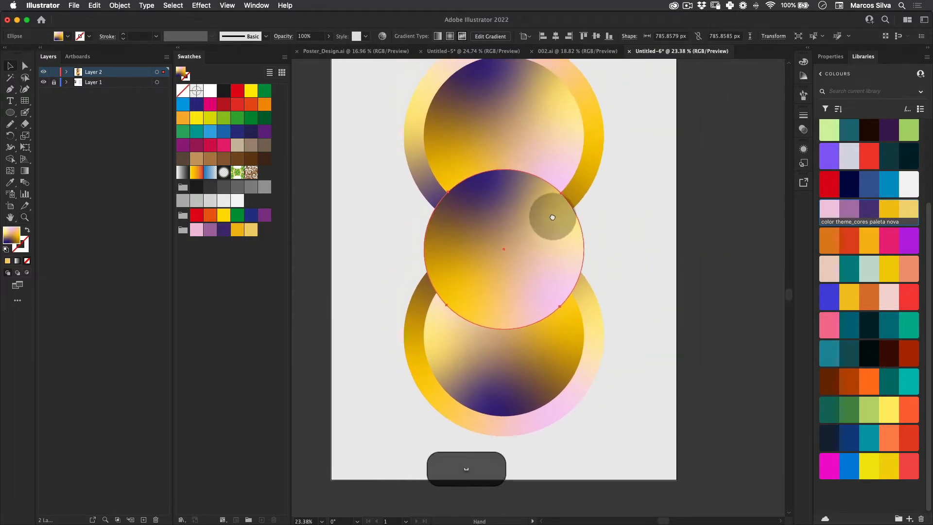
pyautogui.click(623, 138)
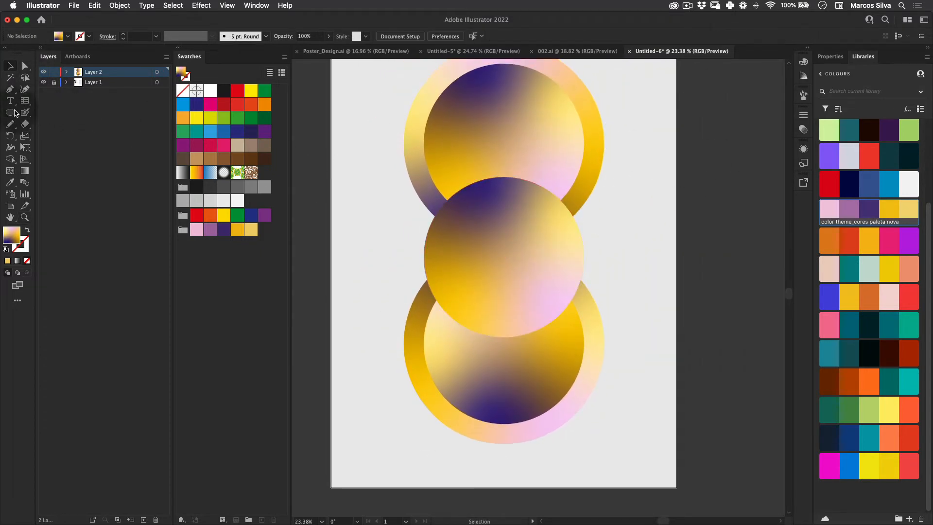
pyautogui.moveTo(9, 112); pyautogui.dragTo(54, 116)
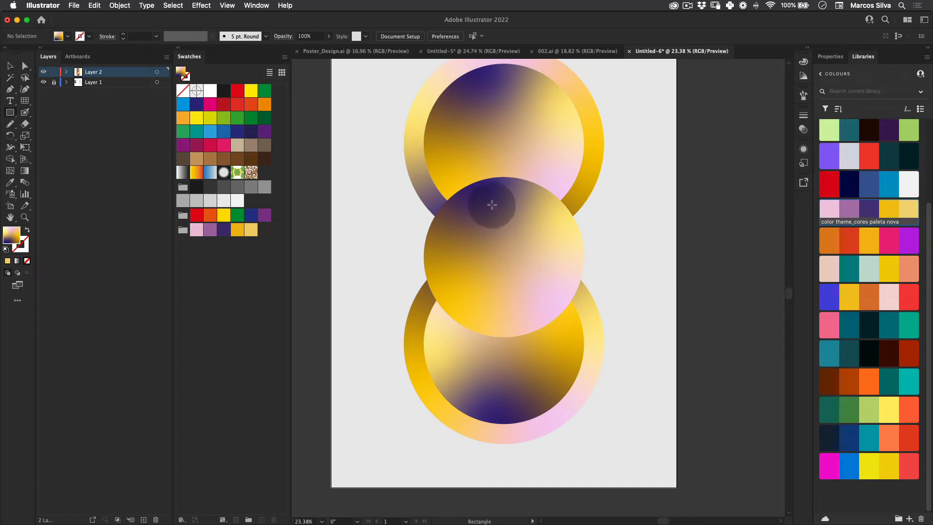
pyautogui.moveTo(491, 201); pyautogui.dragTo(521, 311)
pyautogui.press('super+z')
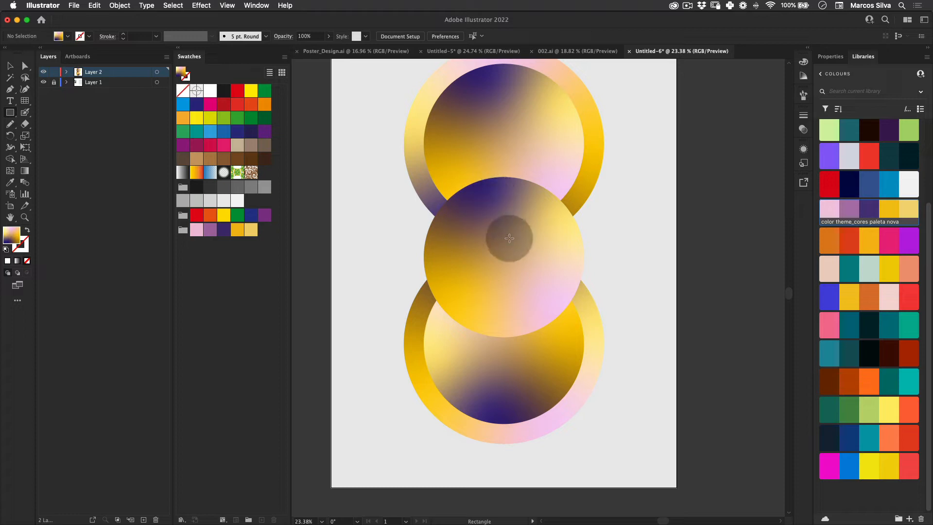
pyautogui.press('z')
pyautogui.moveTo(506, 235); pyautogui.dragTo(497, 273)
pyautogui.press('space')
pyautogui.click(10, 113)
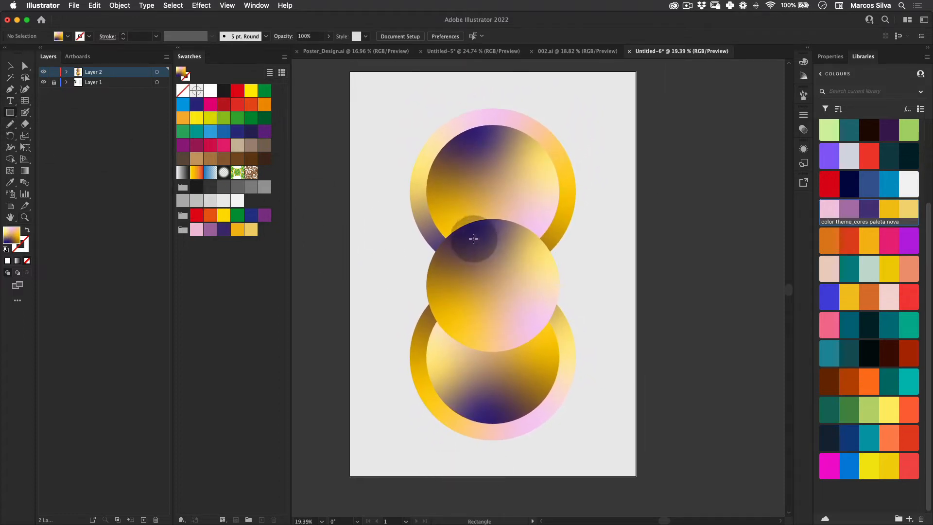
pyautogui.moveTo(483, 236); pyautogui.dragTo(506, 331)
pyautogui.press('super+z')
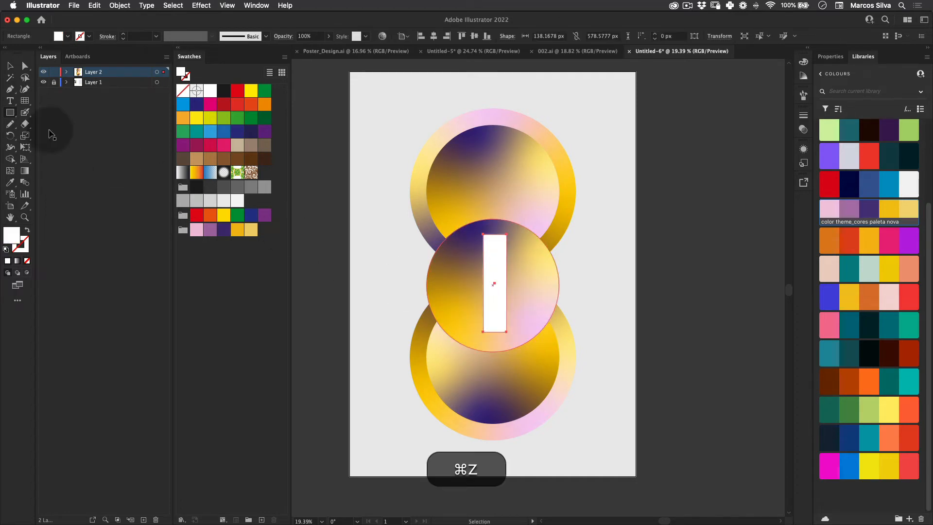
# - Draw a tall rectangle about 153 × 556 px over the middle circle and round its corners fully into a pill
pyautogui.moveTo(10, 112); pyautogui.dragTo(62, 116)
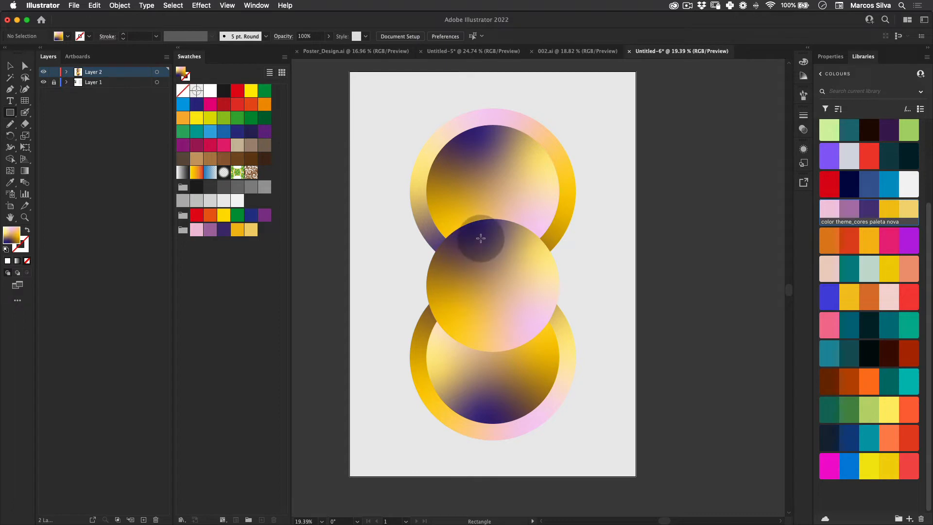
pyautogui.moveTo(481, 238); pyautogui.dragTo(503, 324)
pyautogui.press('a')
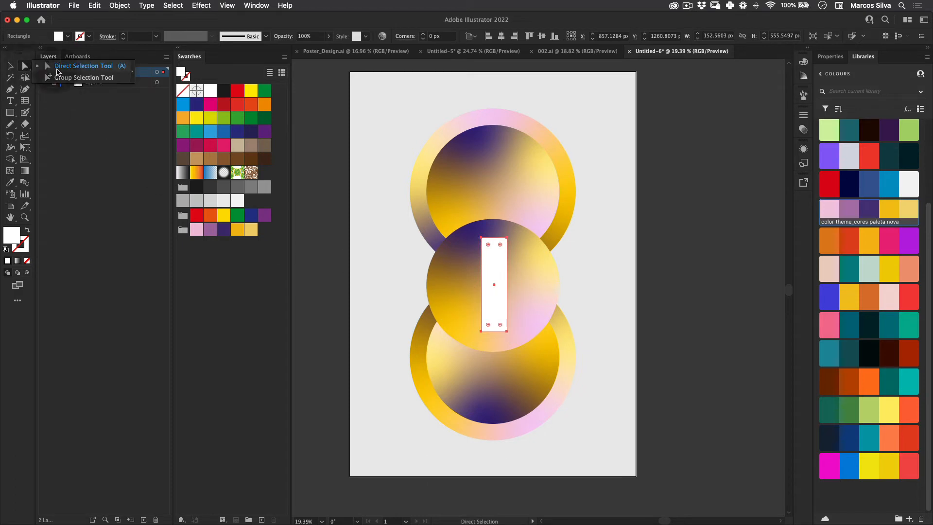
pyautogui.click(458, 224)
pyautogui.moveTo(500, 324); pyautogui.dragTo(498, 276)
pyautogui.press('v')
# - Center the white pill horizontally and vertically on the artboard
pyautogui.click(767, 187)
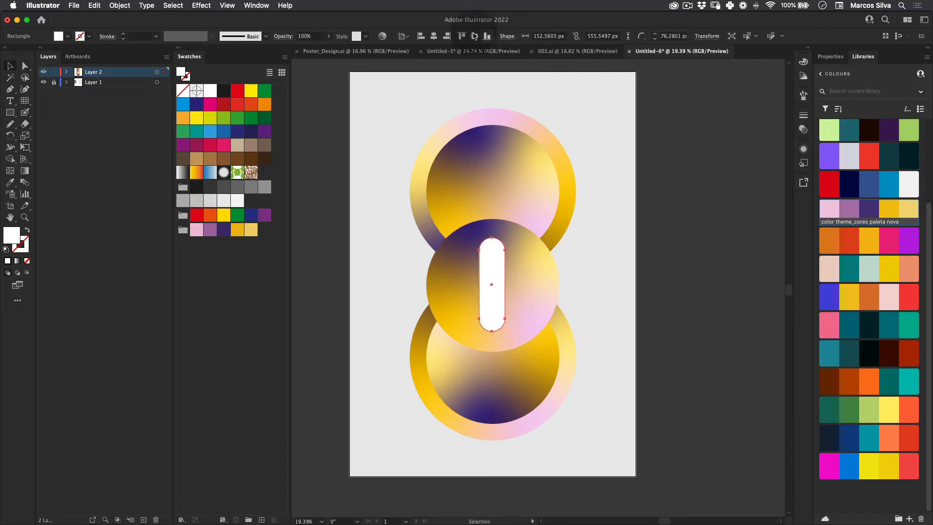
pyautogui.click(433, 36)
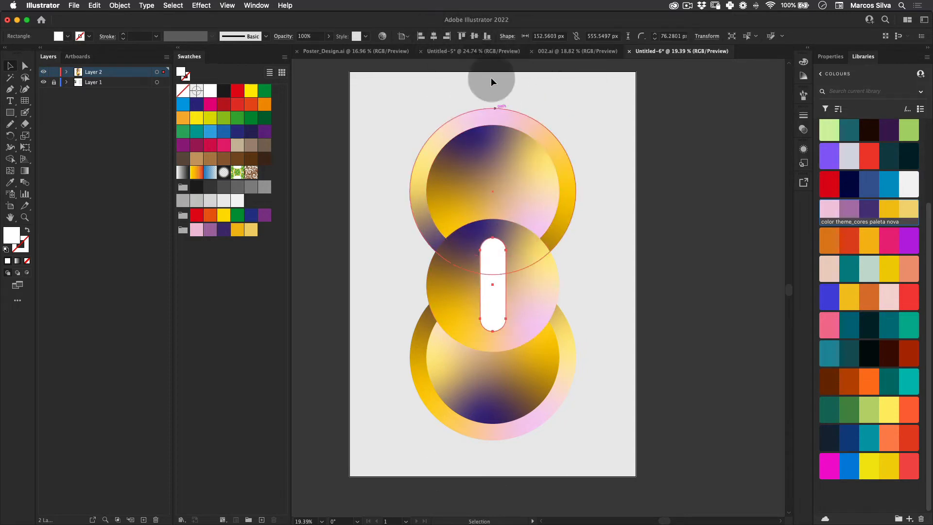
pyautogui.press('v')
# - Select all five gradient circles without the pill and group them
pyautogui.click(527, 232)
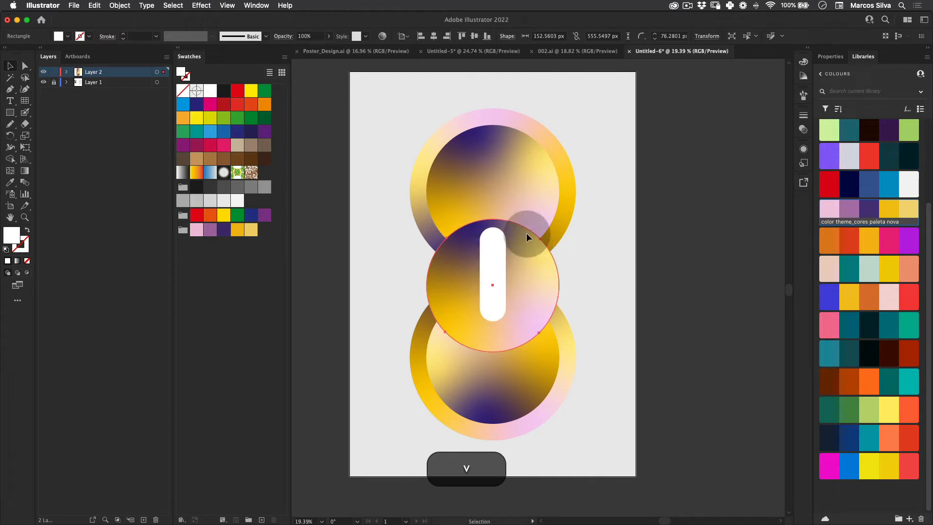
pyautogui.keyDown('shift'); pyautogui.click(564, 170); pyautogui.keyUp('shift')
pyautogui.keyDown('shift'); pyautogui.click(547, 334); pyautogui.keyUp('shift')
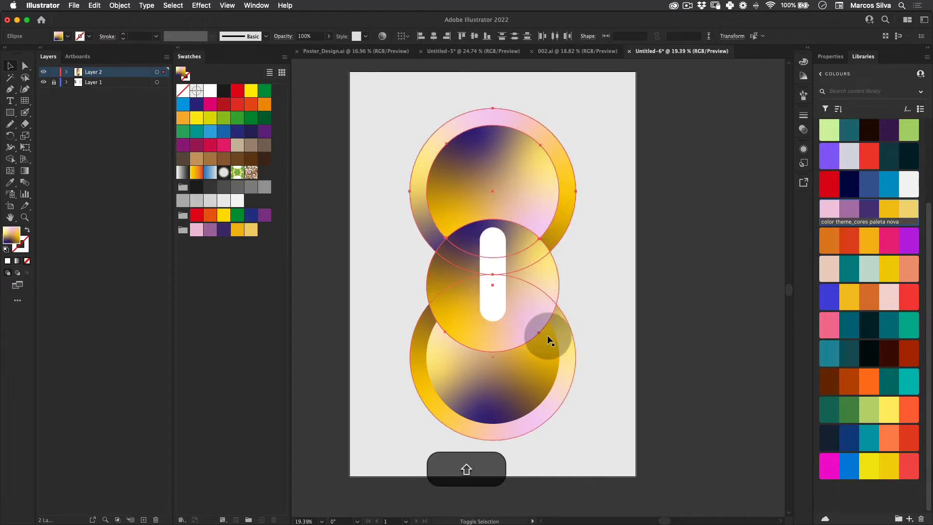
pyautogui.keyDown('shift'); pyautogui.click(562, 325); pyautogui.keyUp('shift')
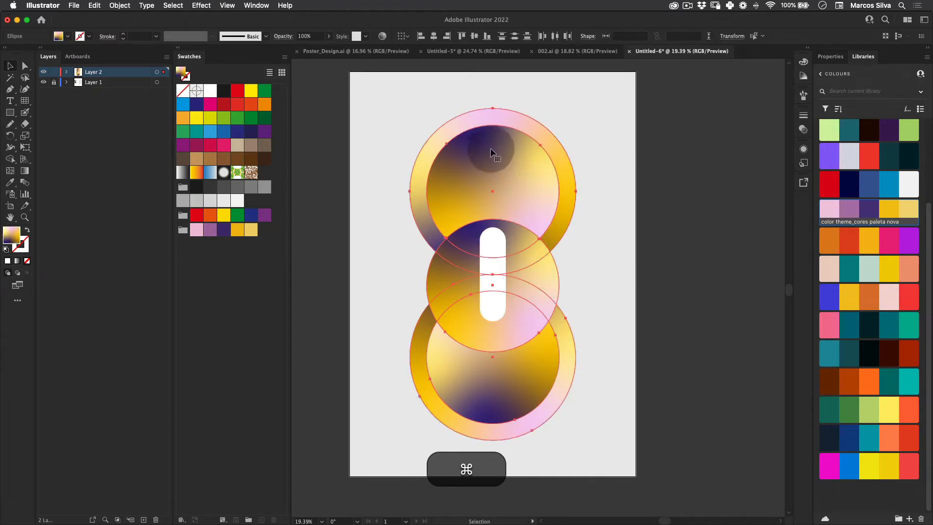
pyautogui.rightClick(491, 153)
pyautogui.click(502, 214)
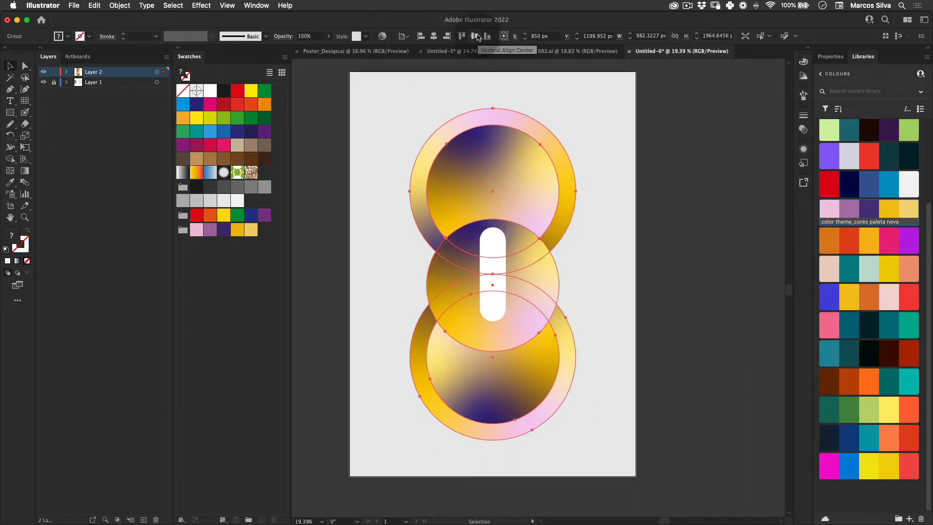
# - Enter the circle group, center the middle circle vertically on the artboard behind the pill, and leave the group
pyautogui.click(728, 228)
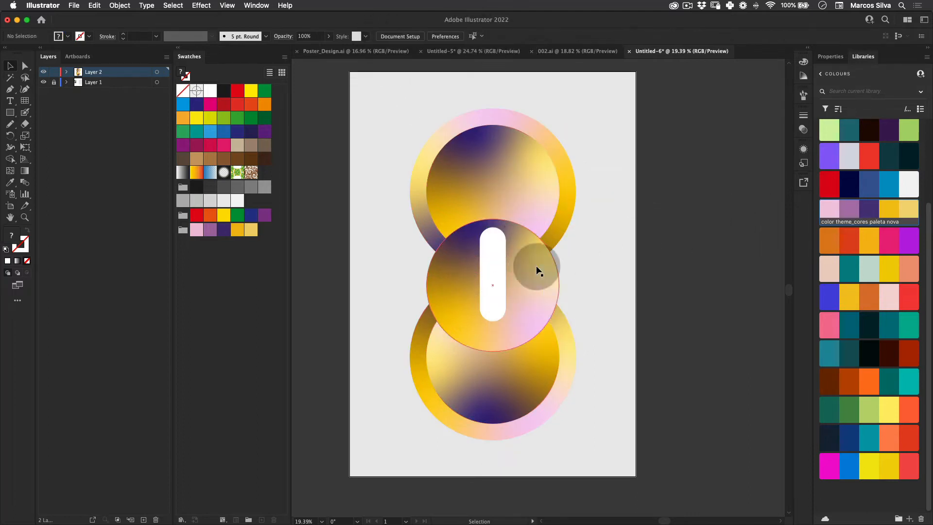
pyautogui.click(500, 282)
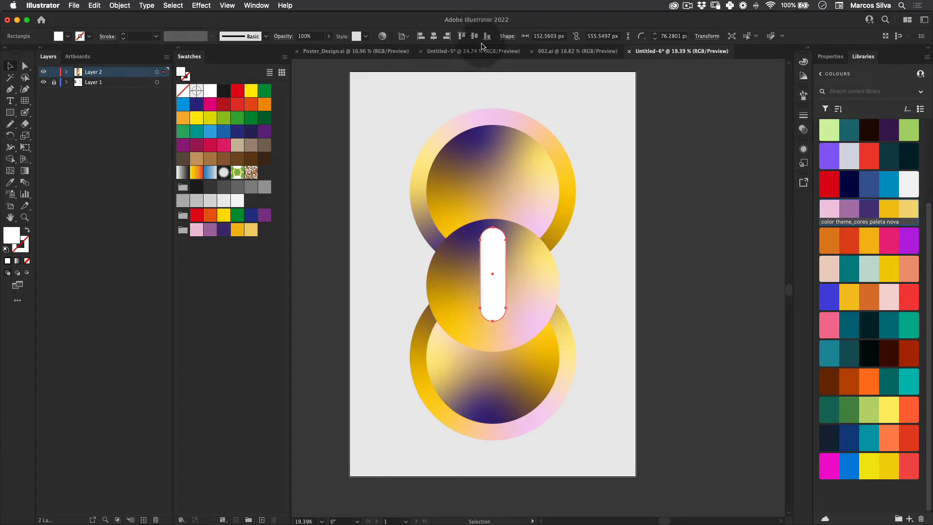
pyautogui.click(515, 301)
pyautogui.doubleClick(544, 276)
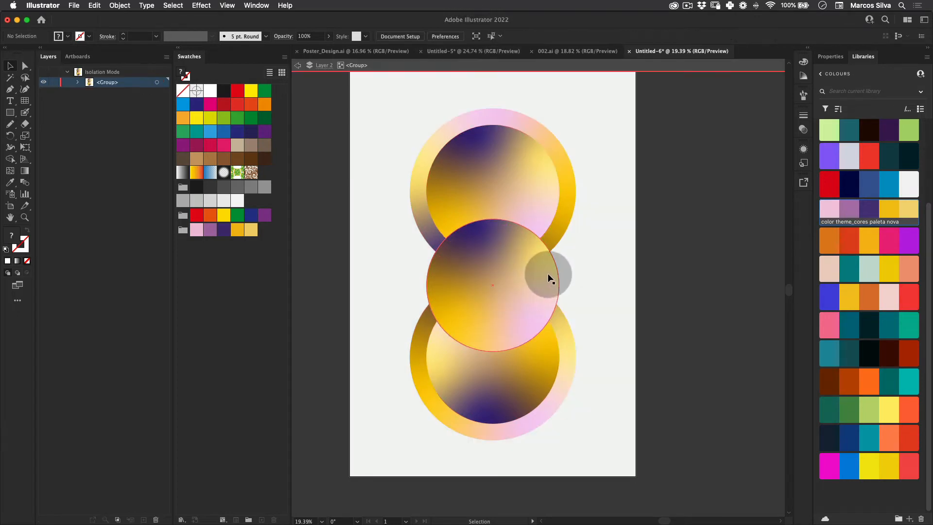
pyautogui.click(515, 212)
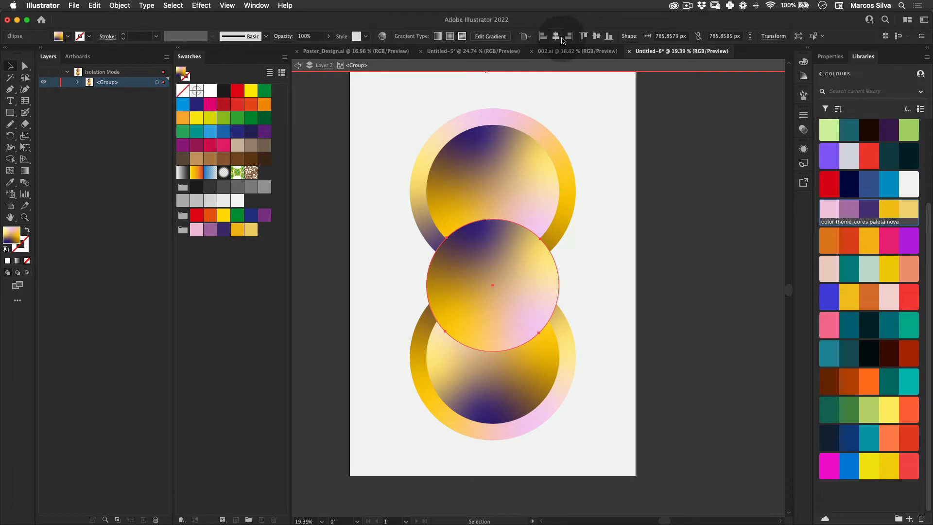
pyautogui.click(594, 38)
pyautogui.doubleClick(651, 233)
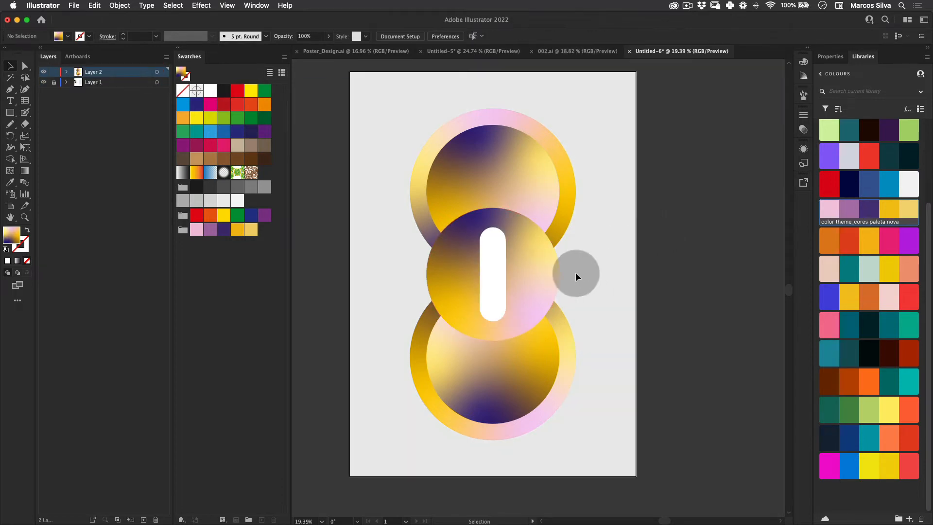
# - Shrink the white pill about its center to about 120 × 436 px with Free Transform and square its corners
pyautogui.click(490, 260)
pyautogui.hotkey('alt', 'shift', 'e')
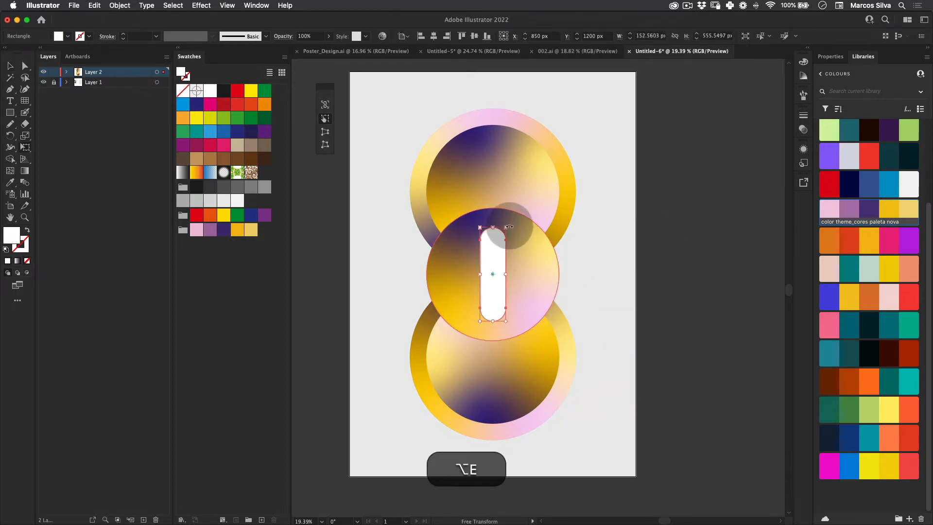
pyautogui.moveTo(498, 231)
pyautogui.mouseDown()
pyautogui.moveTo(488, 224)
pyautogui.moveTo(503, 242)
pyautogui.moveTo(493, 236)
pyautogui.mouseUp()
pyautogui.press('alt+shift+super+z')
pyautogui.press('alt+super+z')
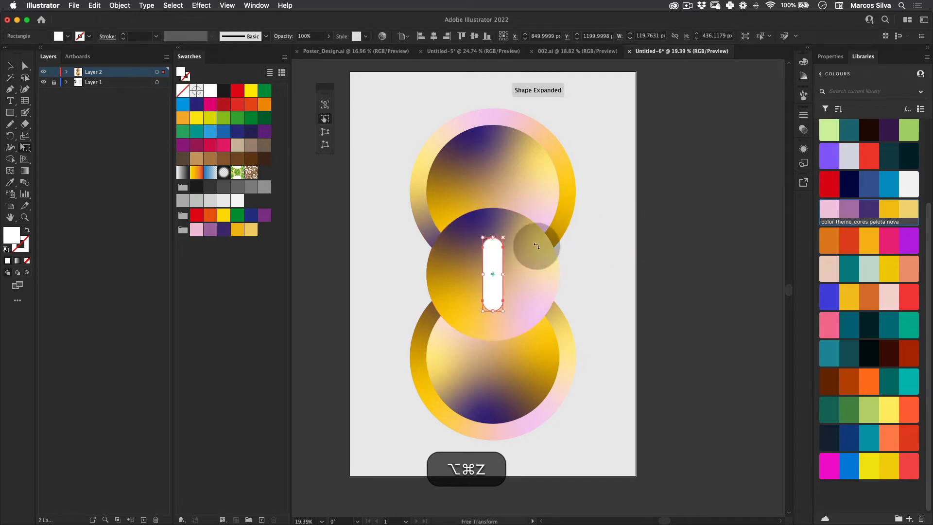
pyautogui.press('super+z')
pyautogui.hotkey('alt', 'e')
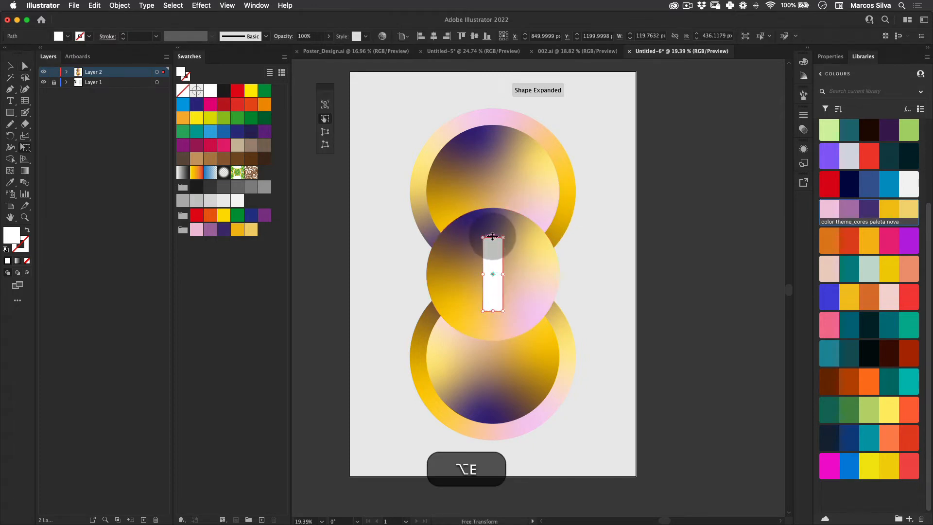
# - Stretch the white bar about its center to about 567 px high and try to round its corners
pyautogui.moveTo(492, 236); pyautogui.dragTo(481, 264)
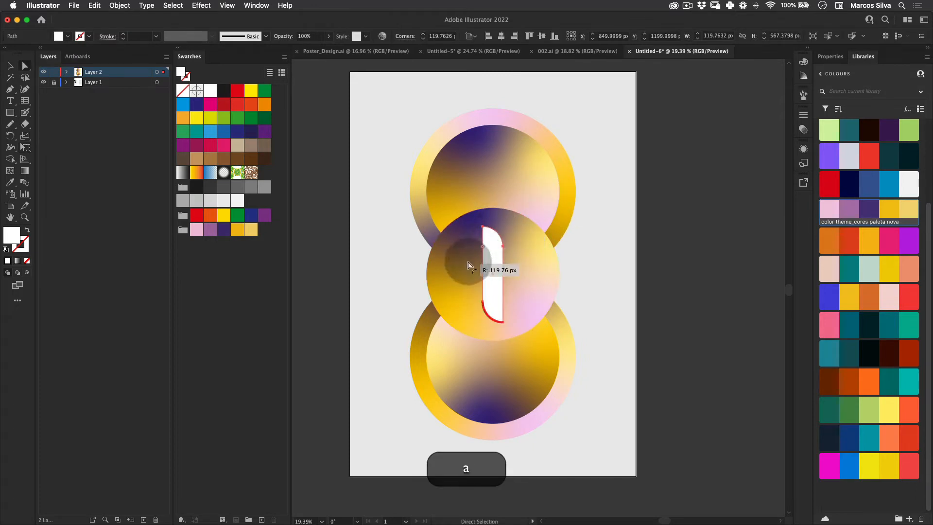
pyautogui.press('super+z')
pyautogui.click(593, 230)
pyautogui.press('super+v')
pyautogui.click(498, 245)
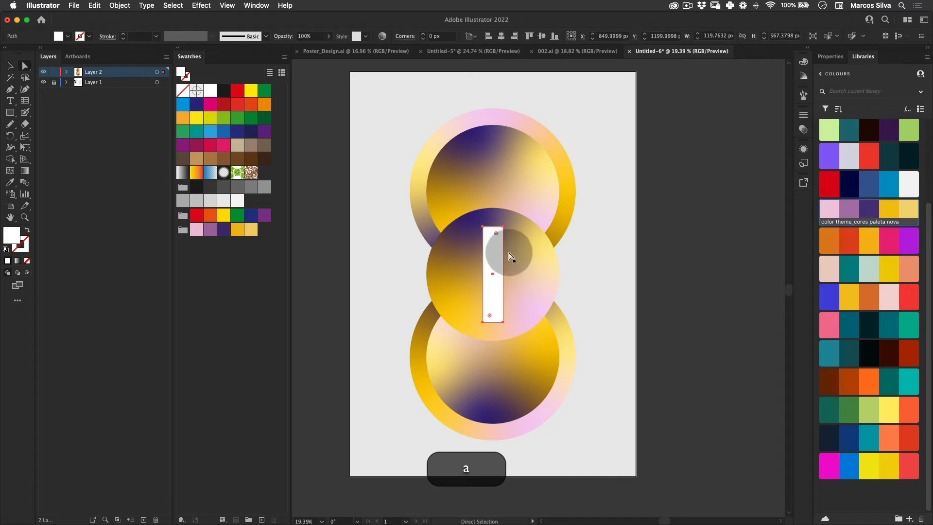
# - Try to remove a surplus anchor point at the upper-left corner of the white bar
pyautogui.press('v')
pyautogui.press('z')
pyautogui.moveTo(498, 230); pyautogui.dragTo(616, 197)
pyautogui.press('a')
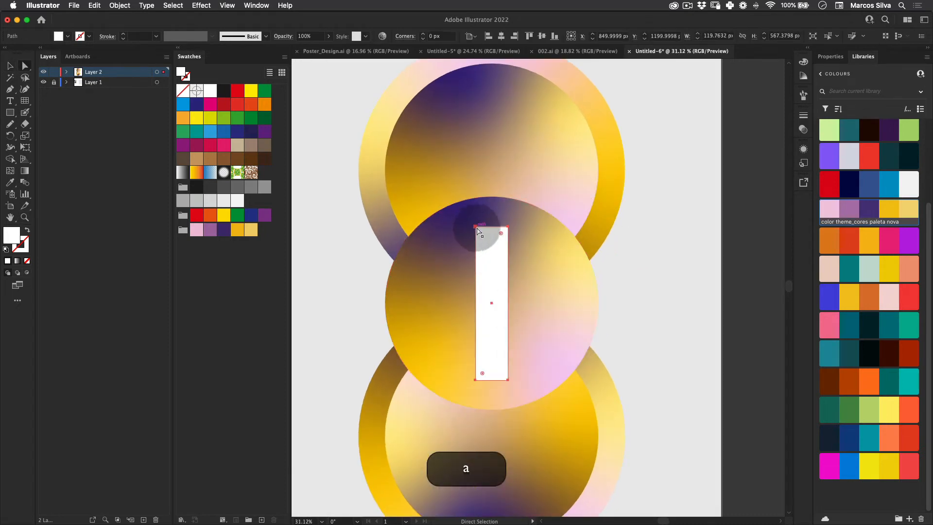
pyautogui.click(481, 235)
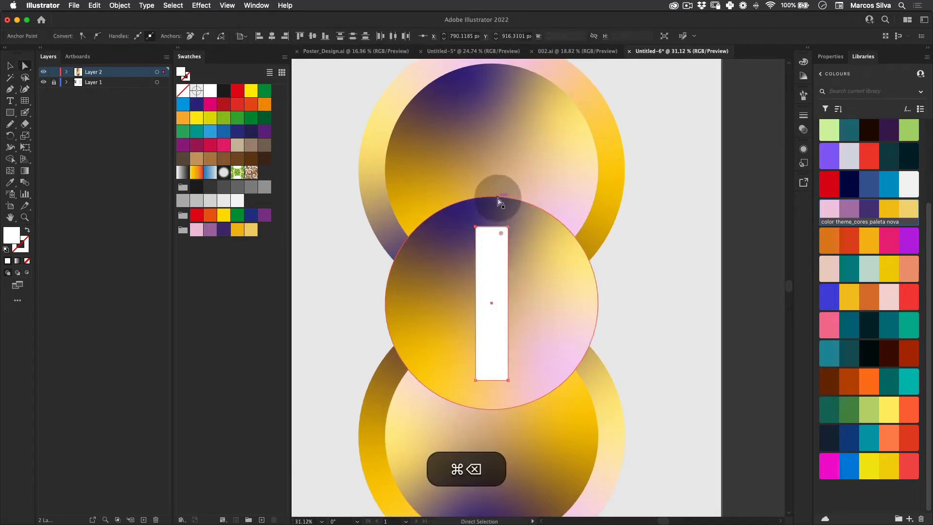
# - Replace the white bar with a new rectangle about 125 × 565 px and round its corners fully into a pill
pyautogui.press('v')
pyautogui.press('z')
pyautogui.moveTo(498, 199); pyautogui.dragTo(467, 200)
pyautogui.press('v')
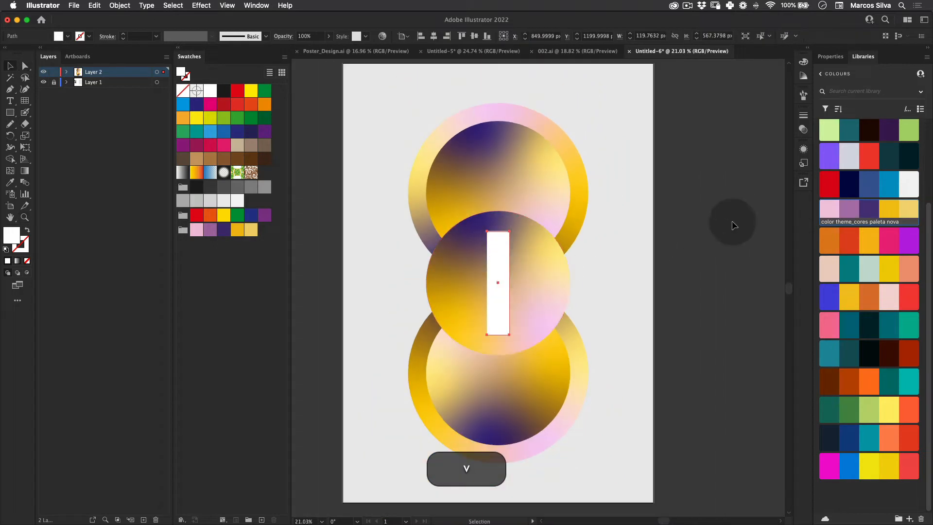
pyautogui.press('BackSpace')
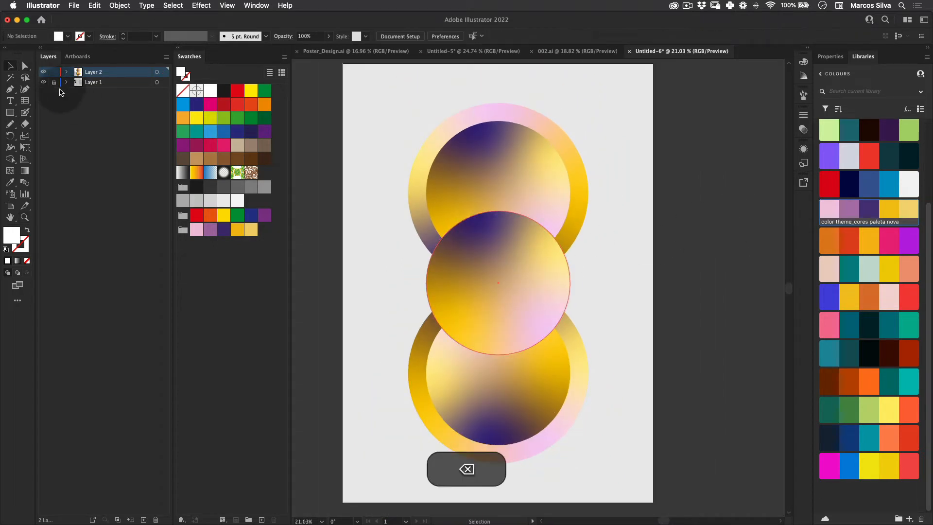
pyautogui.click(10, 112)
pyautogui.moveTo(486, 232); pyautogui.dragTo(509, 334)
pyautogui.press('a')
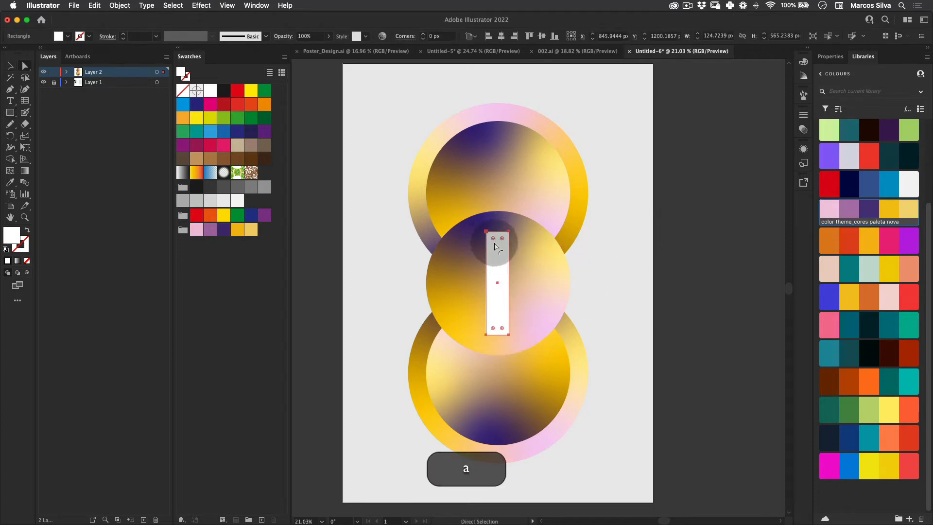
pyautogui.moveTo(494, 247); pyautogui.dragTo(589, 306)
pyautogui.press('v')
# - Copy the white pill to both sides of the original and distribute the three pills evenly across the middle circle
pyautogui.click(482, 300)
pyautogui.moveTo(487, 301); pyautogui.dragTo(533, 290)
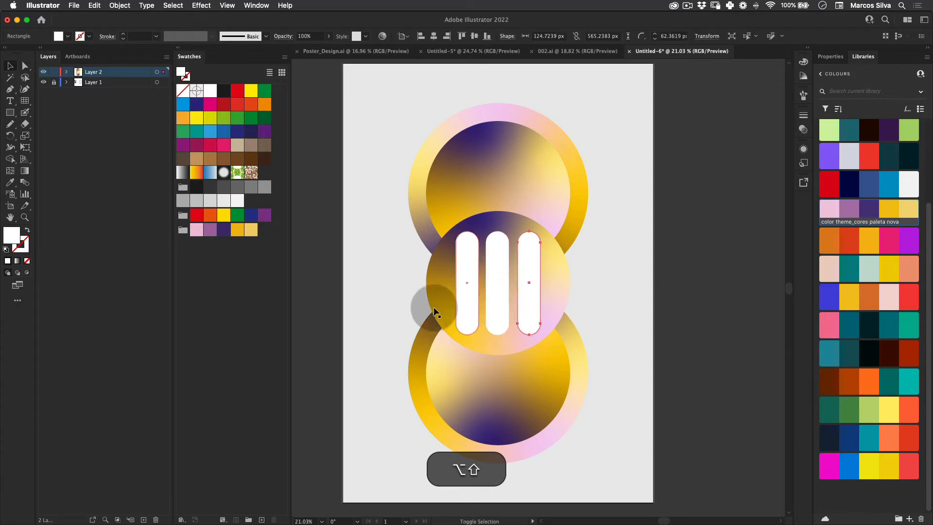
pyautogui.keyDown('shift'); pyautogui.click(500, 294); pyautogui.keyUp('shift')
pyautogui.keyDown('shift'); pyautogui.click(463, 297); pyautogui.keyUp('shift')
pyautogui.click(566, 40)
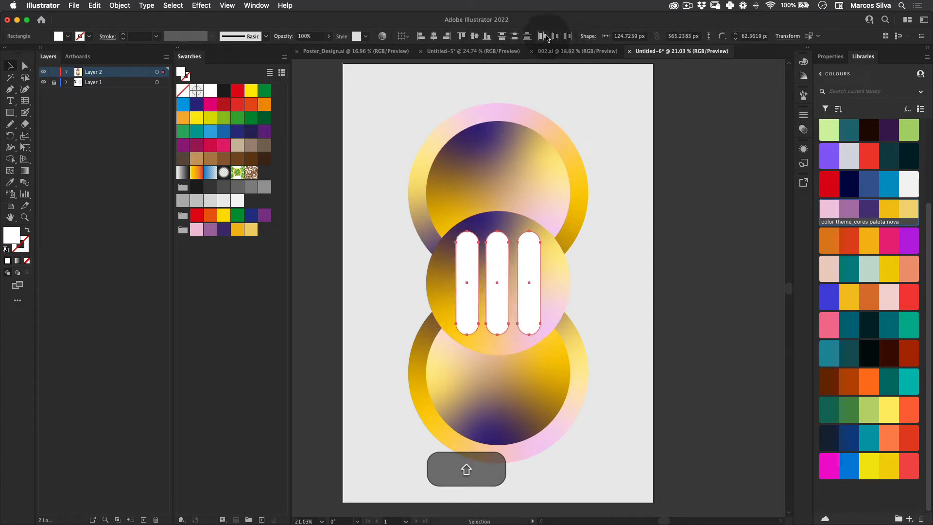
pyautogui.press('v')
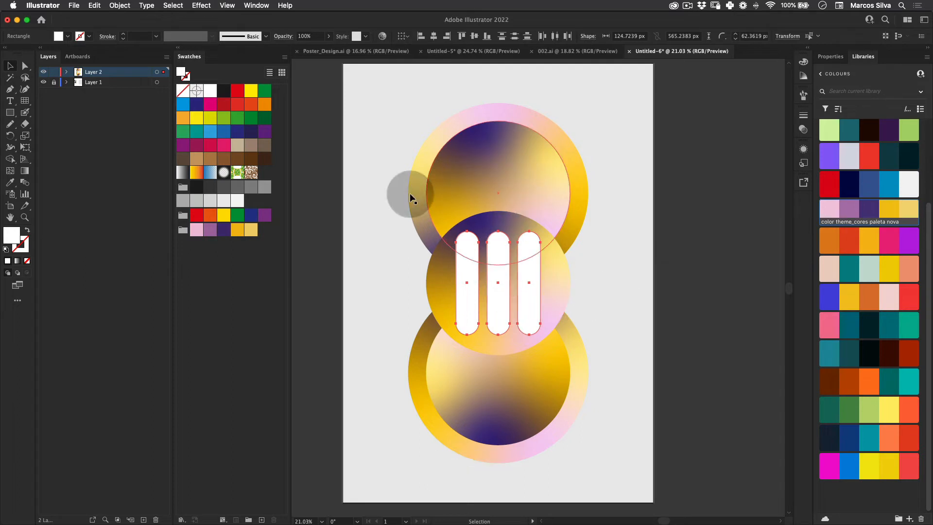
# - Sample the upper inner circle's freeform gradient with the Eyedropper to fill all three pills
pyautogui.click(10, 182)
pyautogui.click(467, 165)
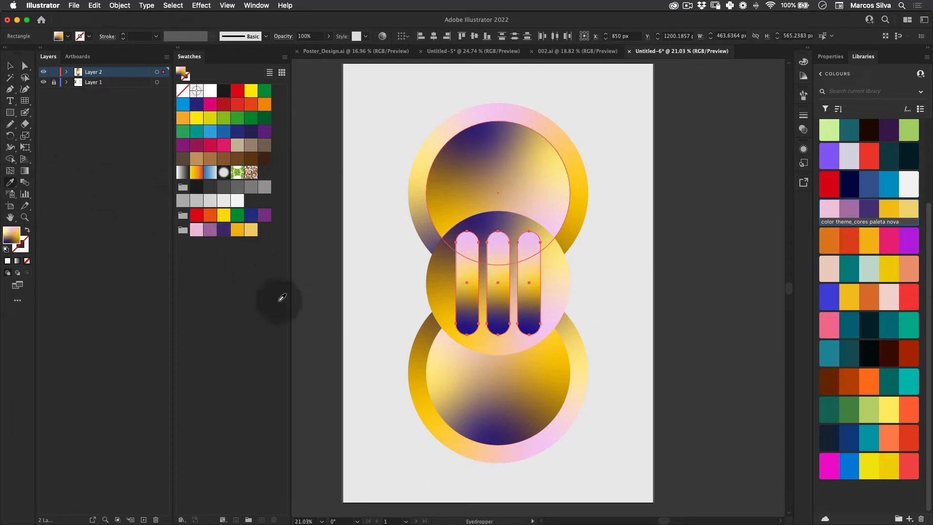
pyautogui.press('v')
pyautogui.press('Escape')
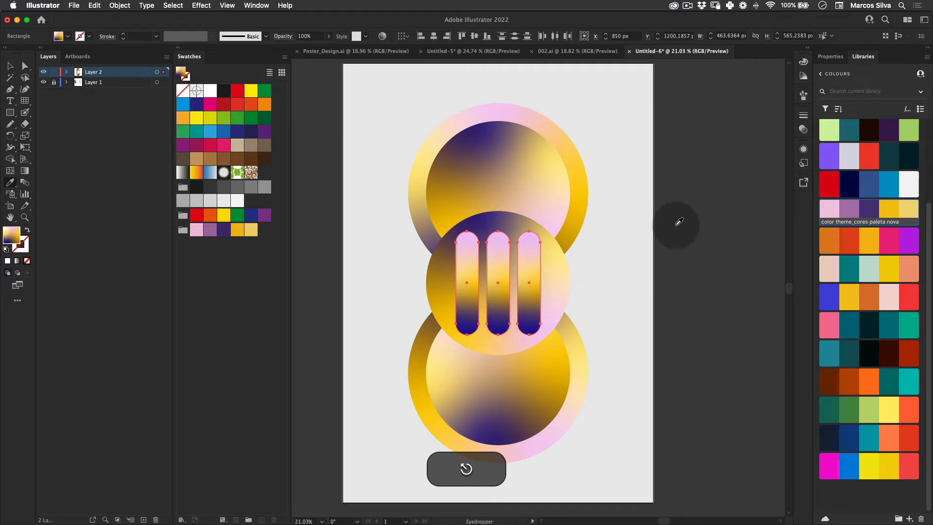
pyautogui.press('super+a')
pyautogui.press('c')
pyautogui.click(602, 264)
pyautogui.press('Escape')
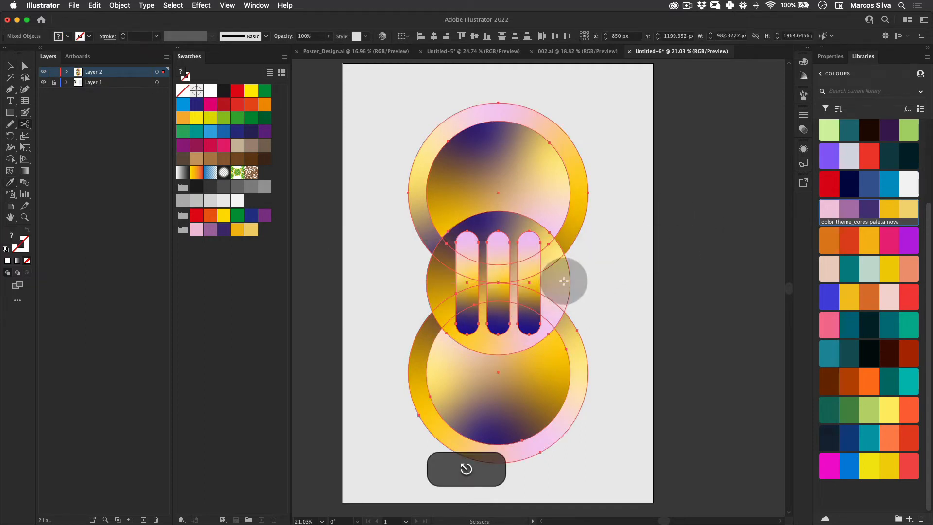
pyautogui.click(603, 267)
pyautogui.press('e')
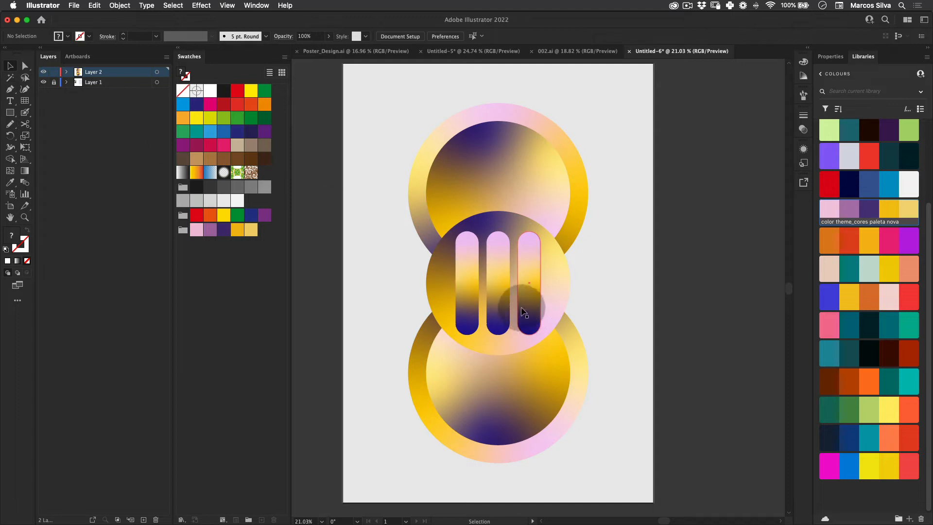
# - Rotate the middle pill 180° so its gradient runs opposite to the outer two
pyautogui.moveTo(566, 339); pyautogui.dragTo(423, 231)
pyautogui.press('v')
pyautogui.click(754, 391)
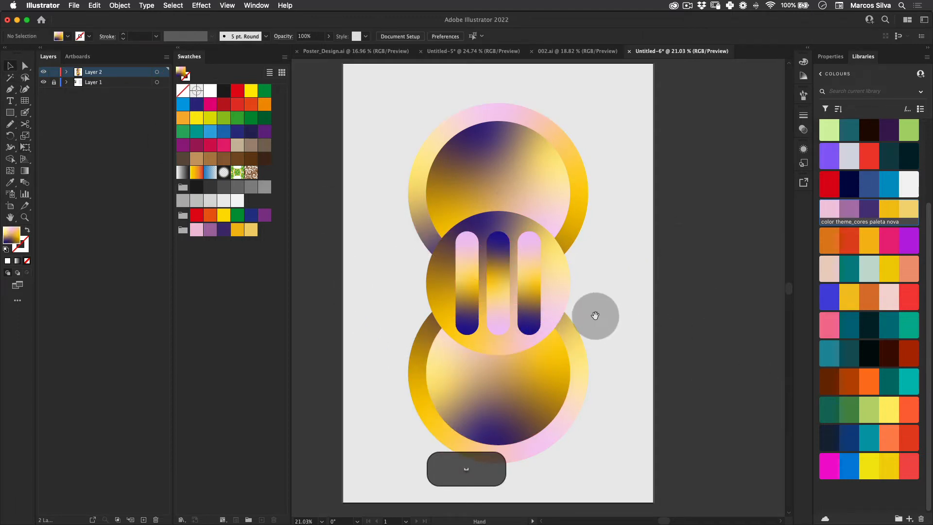
# - Ungroup the five gradient circles
pyautogui.press('z')
pyautogui.moveTo(561, 279); pyautogui.dragTo(530, 277)
pyautogui.press('v')
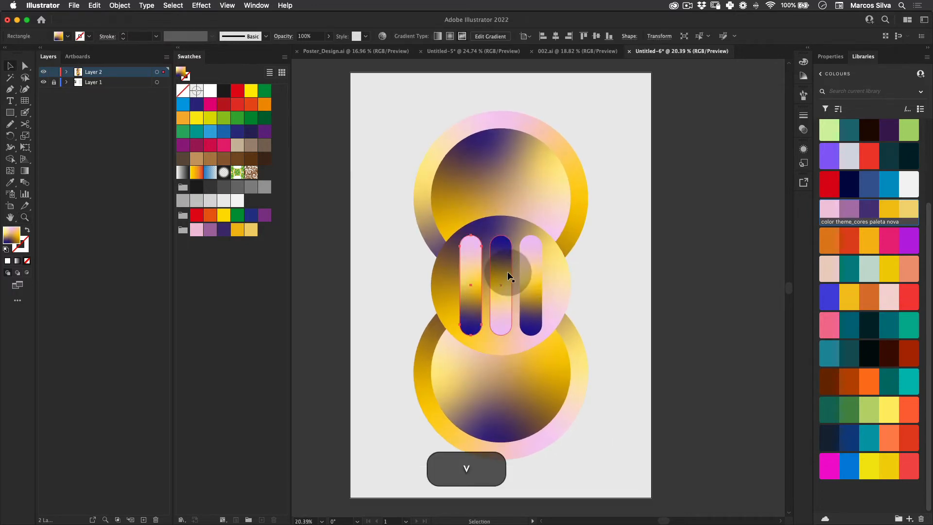
pyautogui.click(536, 236)
pyautogui.rightClick(551, 274)
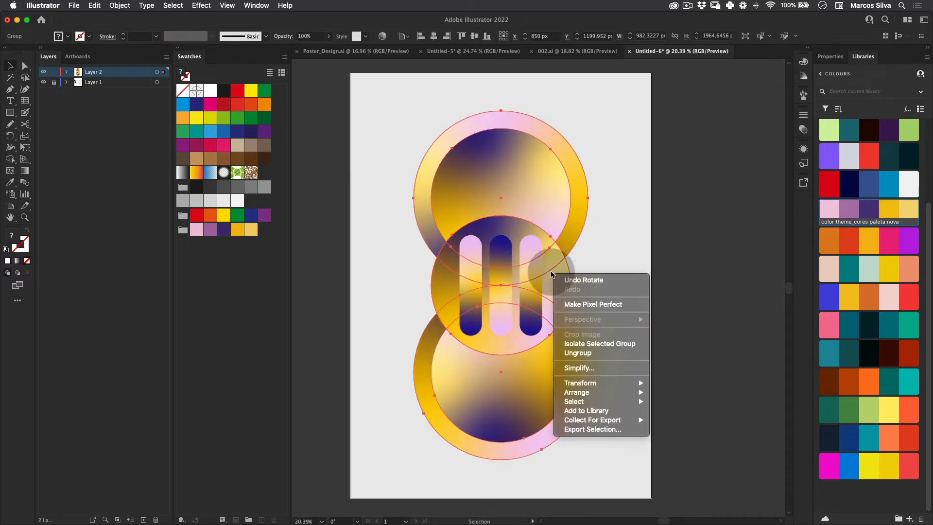
pyautogui.click(577, 353)
pyautogui.press('v')
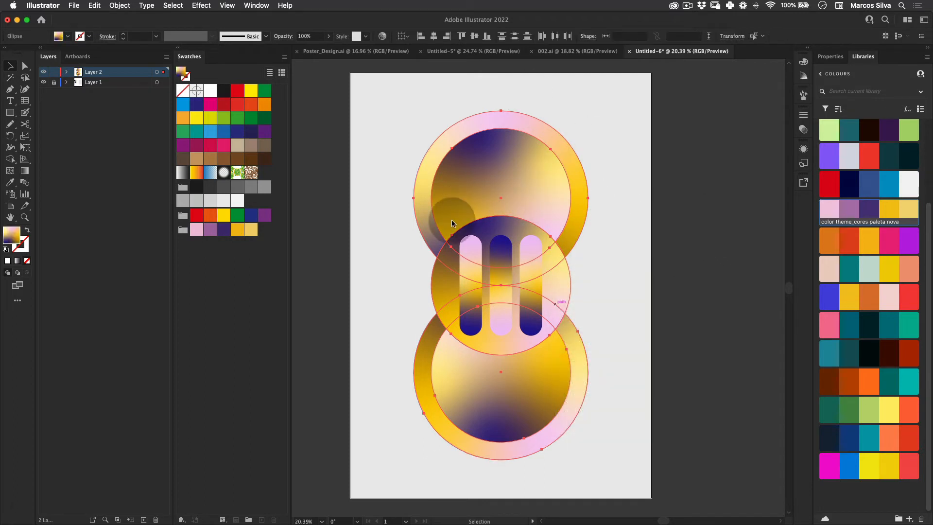
pyautogui.click(550, 271)
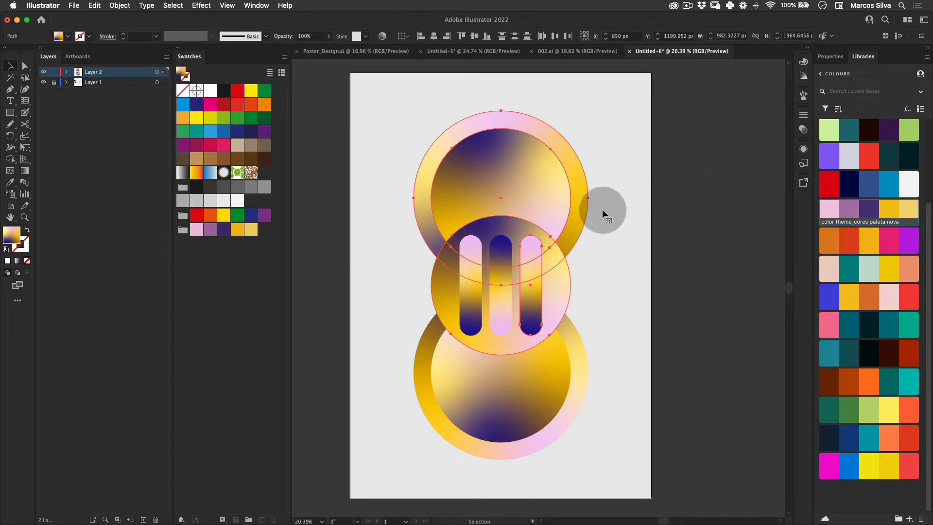
pyautogui.press('Escape')
pyautogui.press('v')
pyautogui.press('super+z')
pyautogui.press('super+z')
pyautogui.press('super+z')
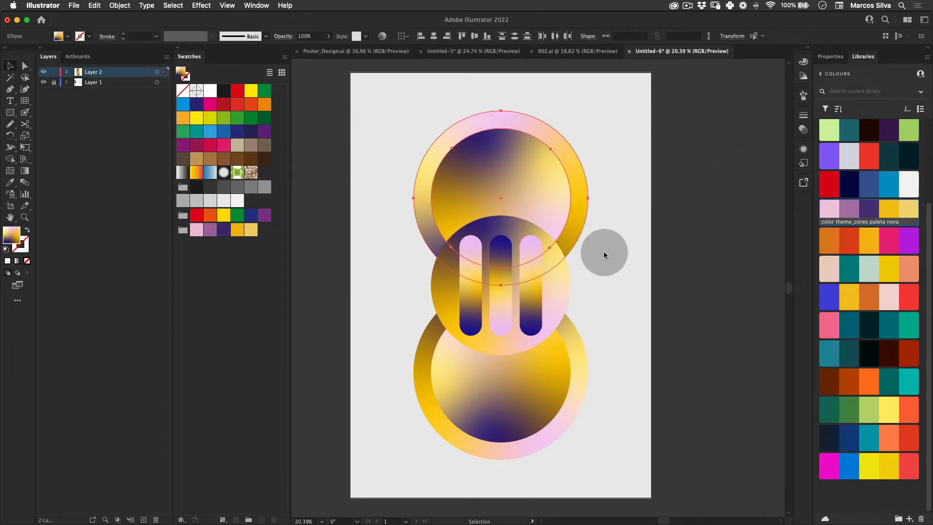
pyautogui.keyDown('shift'); pyautogui.click(564, 278); pyautogui.keyUp('shift')
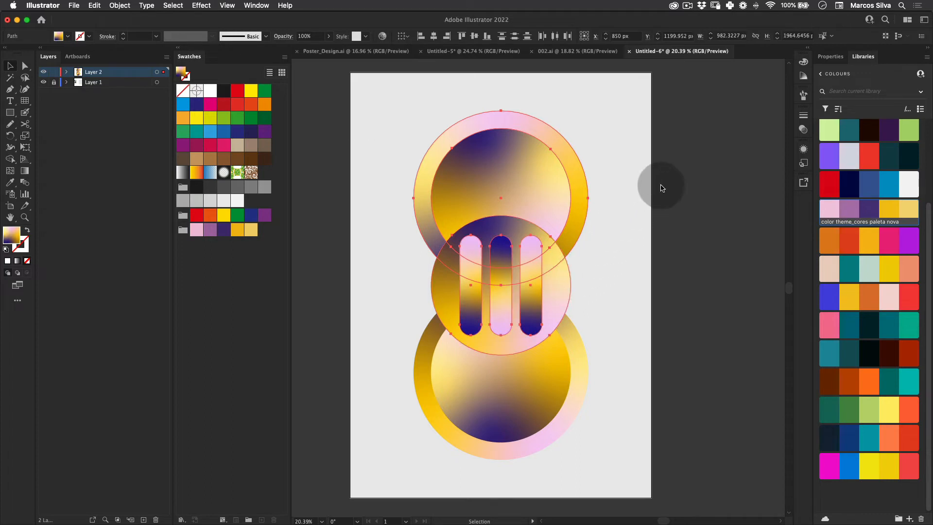
pyautogui.press('super+z')
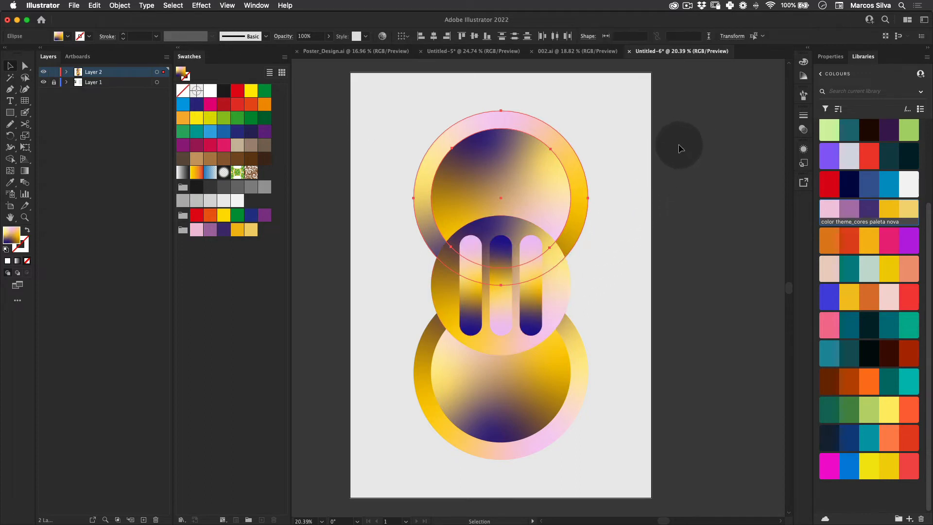
pyautogui.click(664, 152)
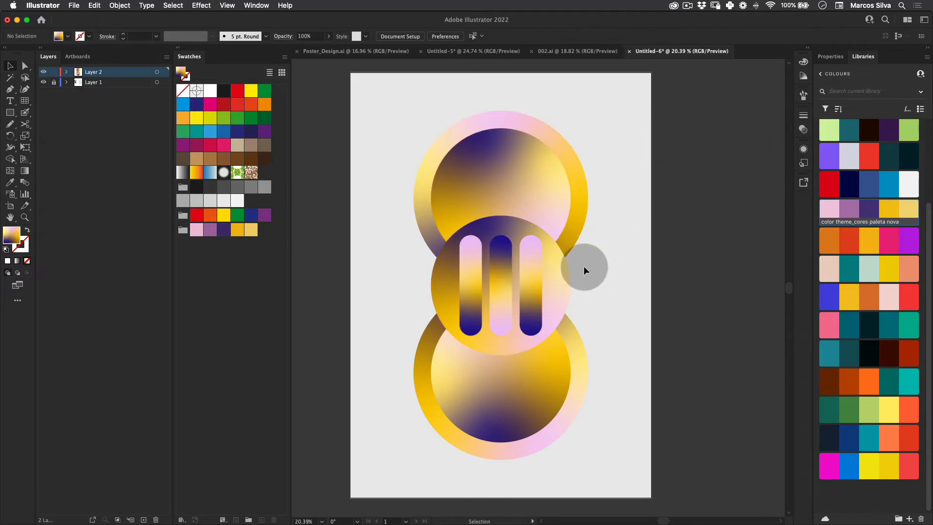
# - Set the middle circle's blending mode to Multiply
pyautogui.click(561, 278)
pyautogui.click(286, 36)
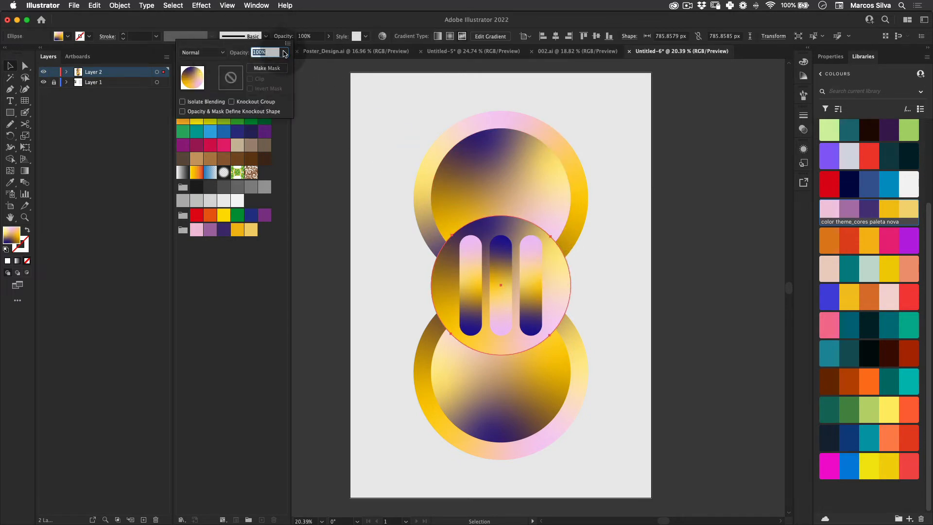
pyautogui.moveTo(275, 62)
pyautogui.mouseDown()
pyautogui.moveTo(238, 64)
pyautogui.moveTo(283, 65)
pyautogui.mouseUp()
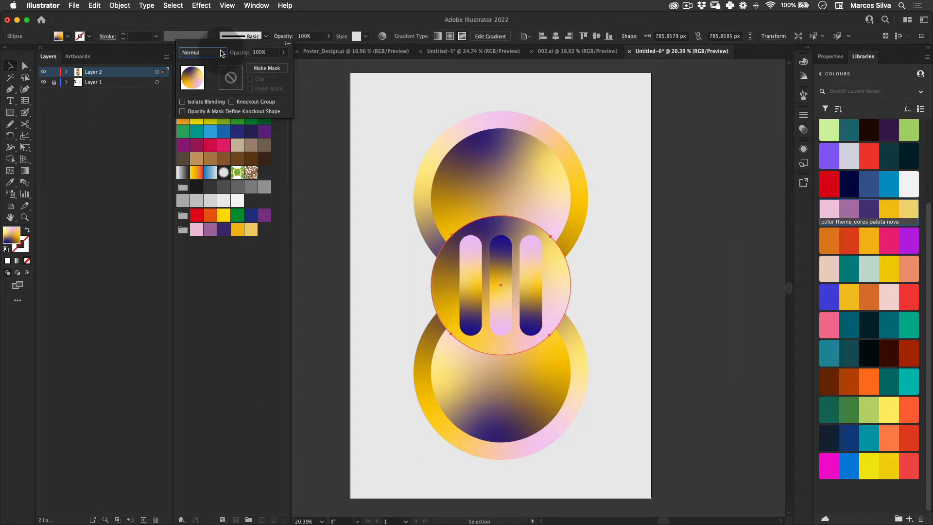
pyautogui.click(199, 52)
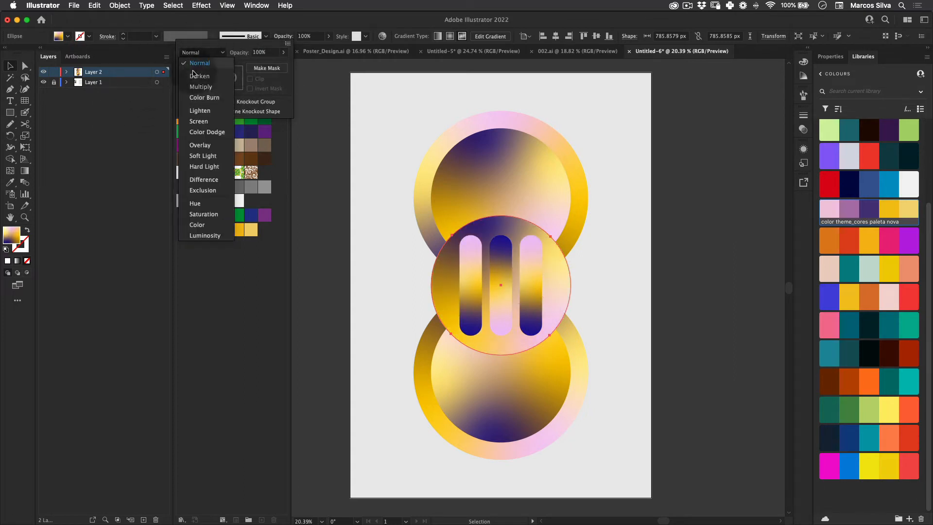
pyautogui.click(212, 87)
# - Try the Overlay, Soft Light, Hard Light and Difference blending modes on the middle circle
pyautogui.click(221, 52)
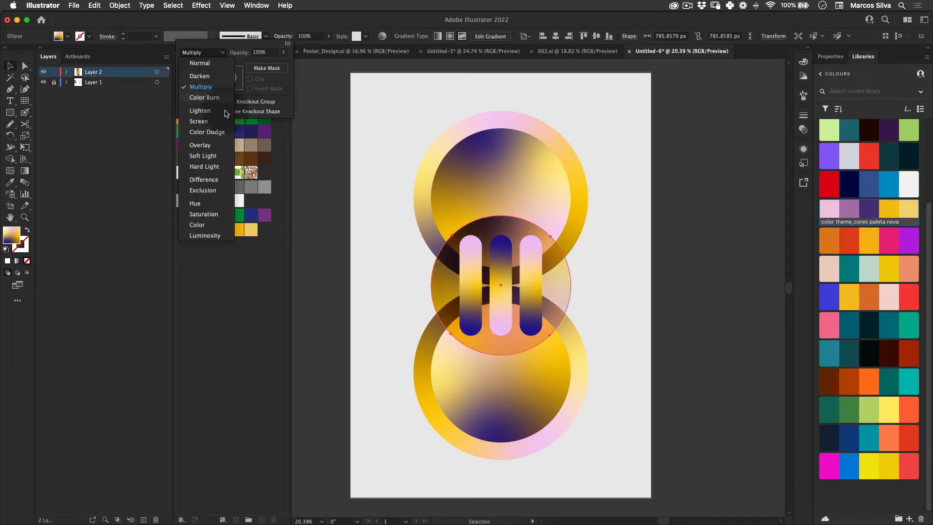
pyautogui.click(212, 145)
pyautogui.click(205, 53)
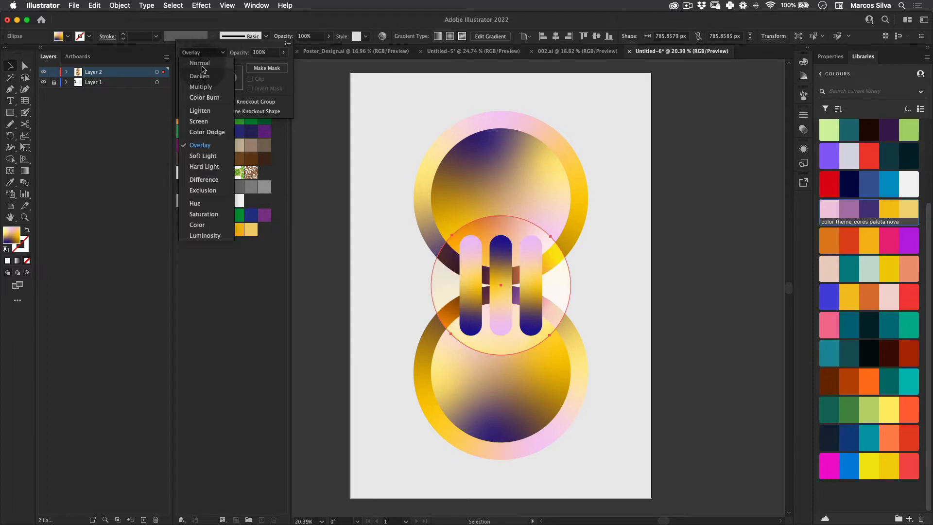
pyautogui.click(215, 154)
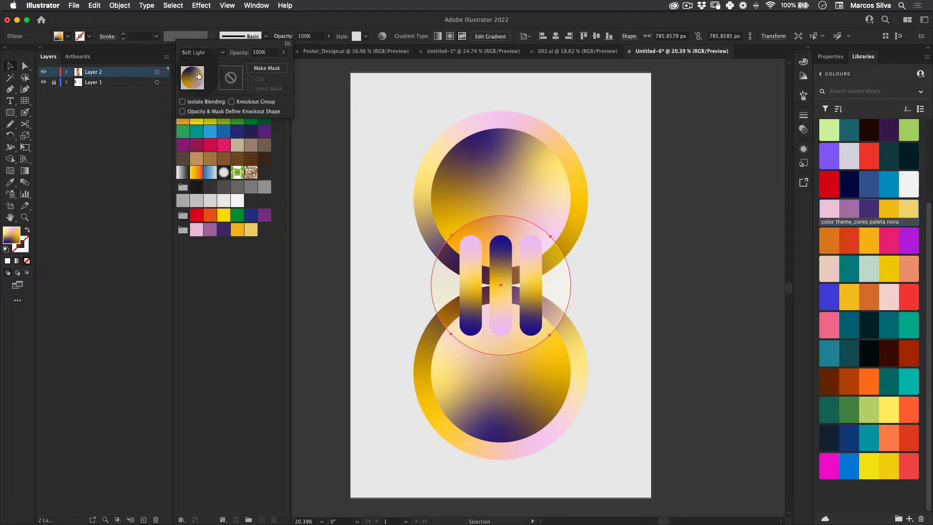
pyautogui.click(204, 53)
pyautogui.click(214, 165)
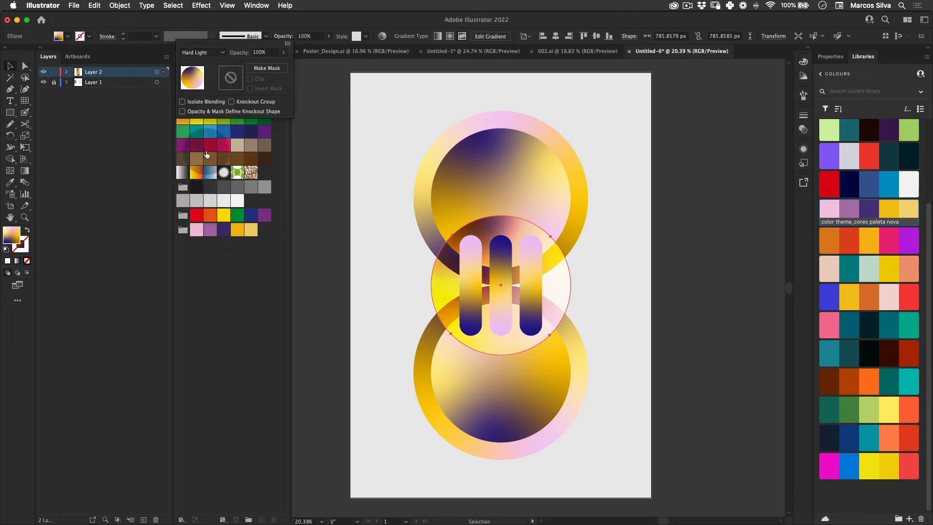
pyautogui.click(204, 53)
pyautogui.click(214, 180)
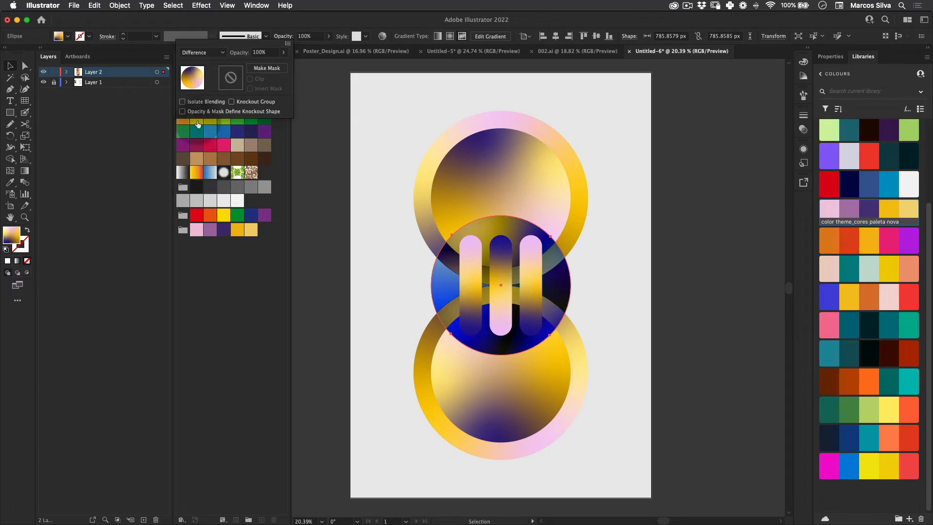
# - Try the Exclusion, Hue, Color and Luminosity blending modes on the middle circle
pyautogui.click(204, 53)
pyautogui.click(215, 190)
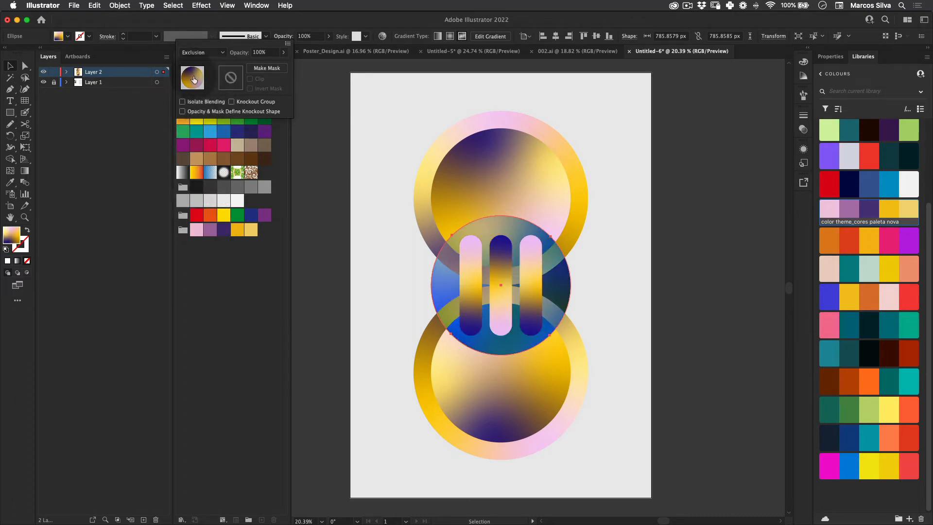
pyautogui.click(201, 53)
pyautogui.click(210, 204)
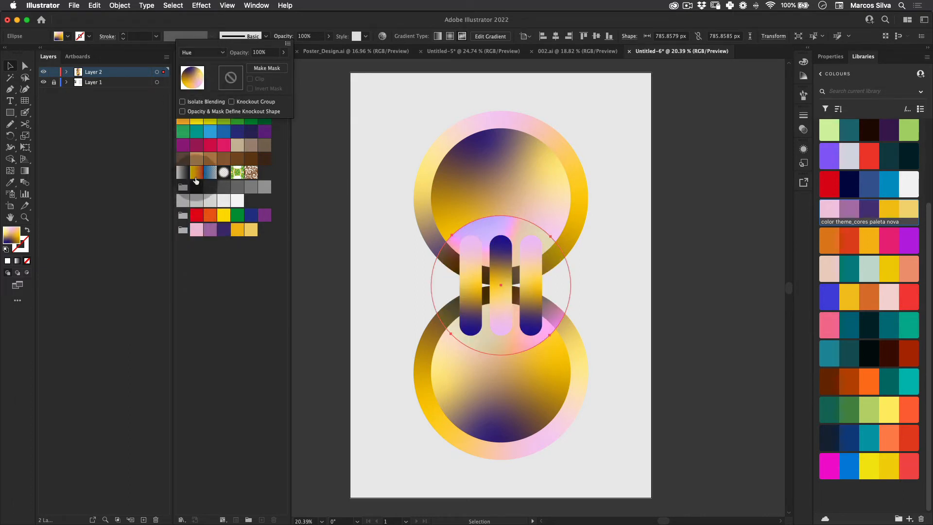
pyautogui.click(195, 47)
pyautogui.click(208, 224)
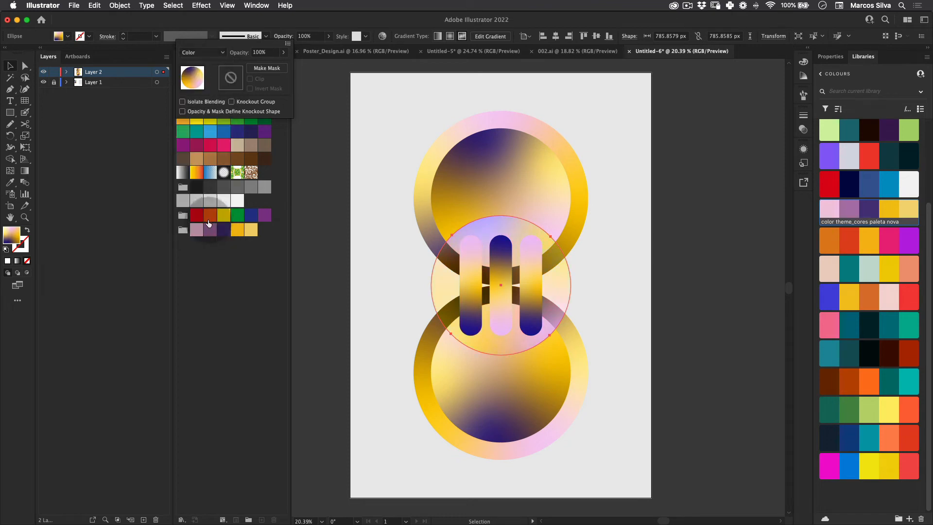
pyautogui.click(201, 53)
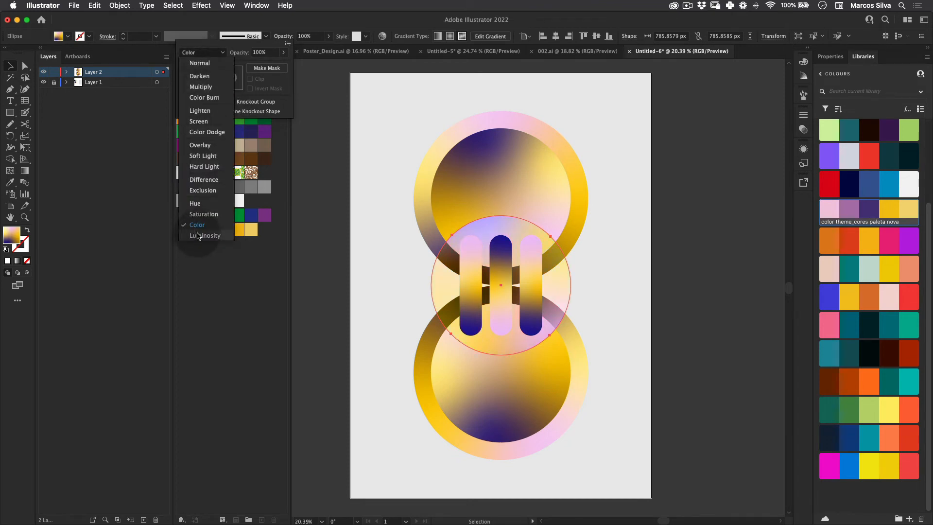
pyautogui.click(198, 236)
# - Try Darken and Color Burn on the middle circle, and set its blending mode back to Multiply
pyautogui.click(198, 54)
pyautogui.click(214, 76)
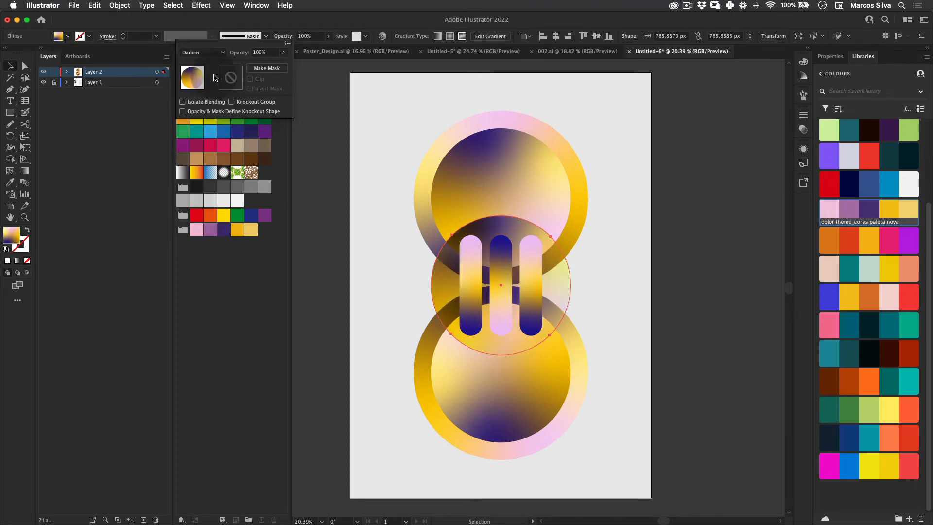
pyautogui.click(212, 53)
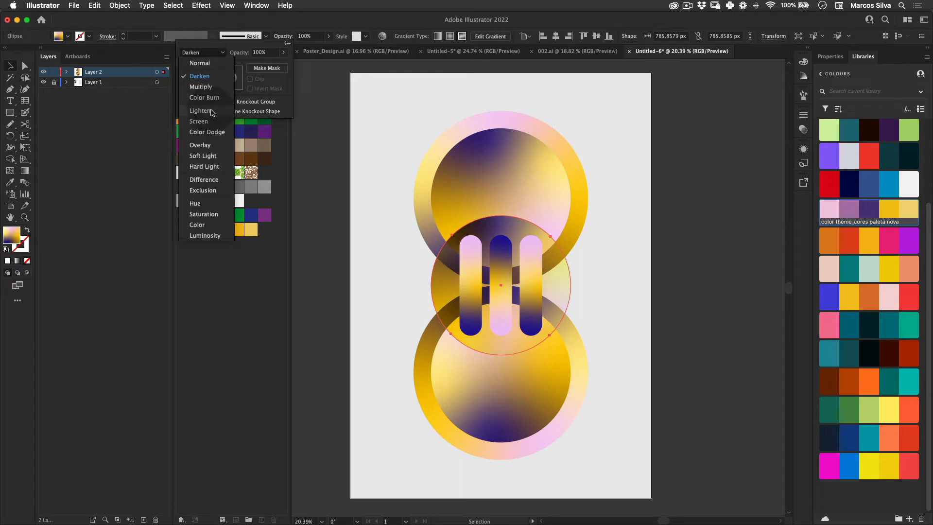
pyautogui.click(211, 94)
pyautogui.click(211, 53)
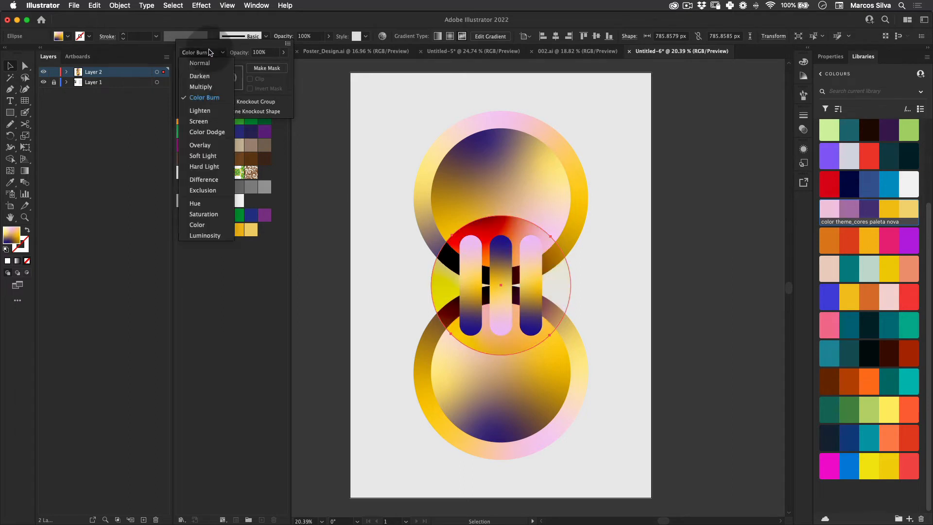
pyautogui.click(202, 89)
pyautogui.click(339, 149)
pyautogui.press('space')
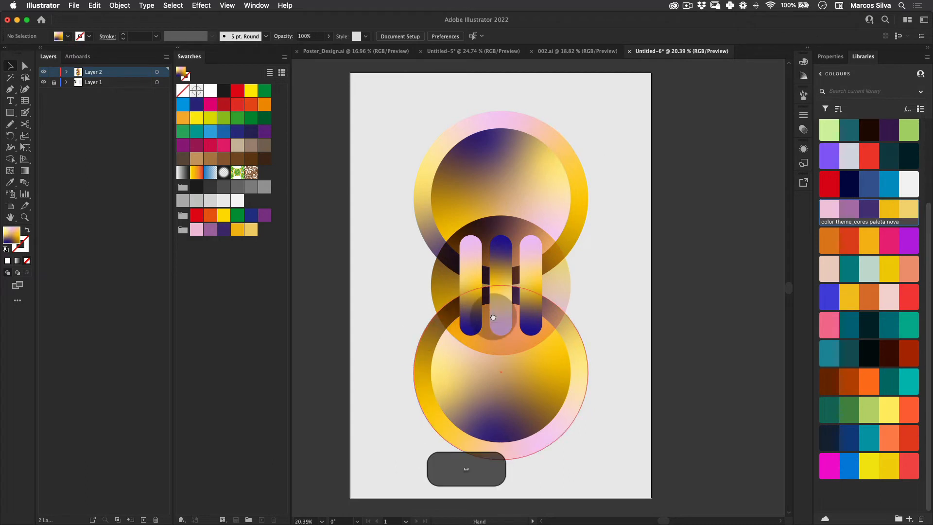
pyautogui.moveTo(493, 317); pyautogui.dragTo(902, 323)
pyautogui.moveTo(490, 258); pyautogui.dragTo(390, 254)
pyautogui.press('v')
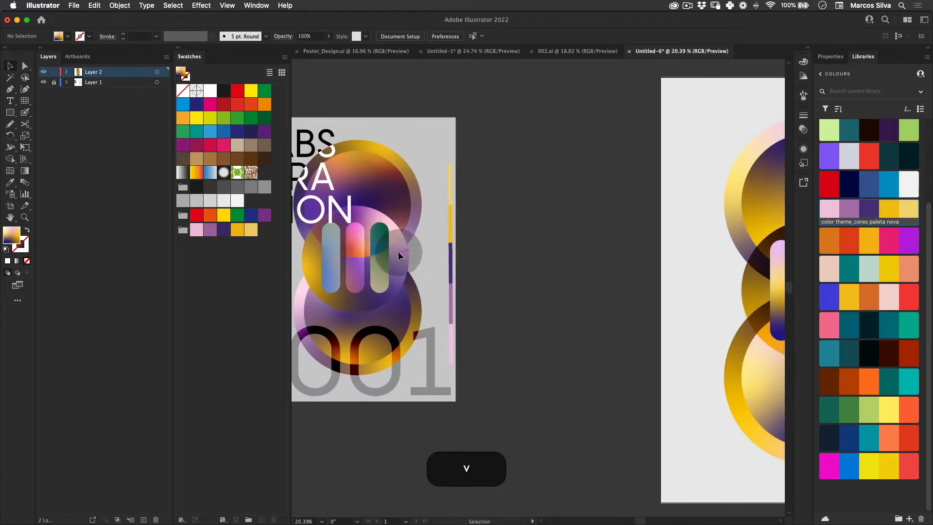
pyautogui.hscroll(10, 397, 252)
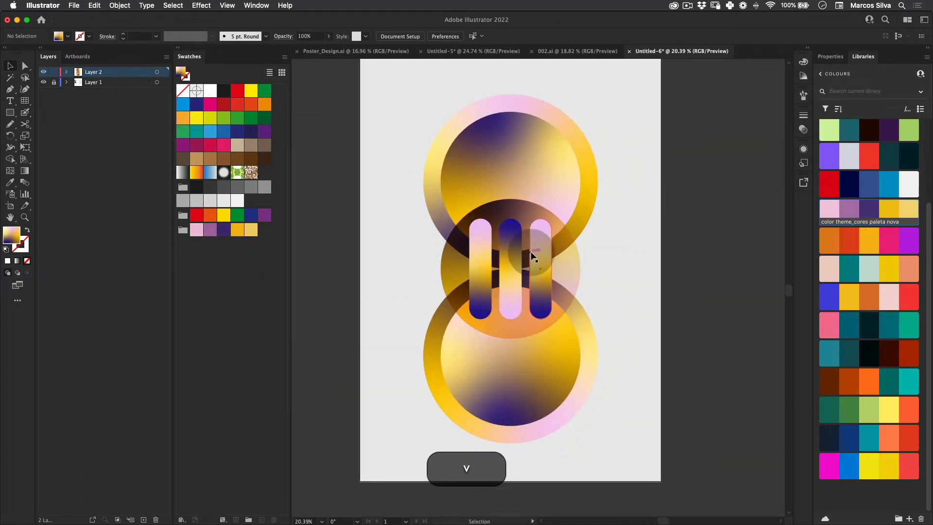
pyautogui.click(532, 255)
pyautogui.keyDown('shift'); pyautogui.click(510, 250); pyautogui.keyUp('shift')
pyautogui.keyDown('shift'); pyautogui.click(483, 250); pyautogui.keyUp('shift')
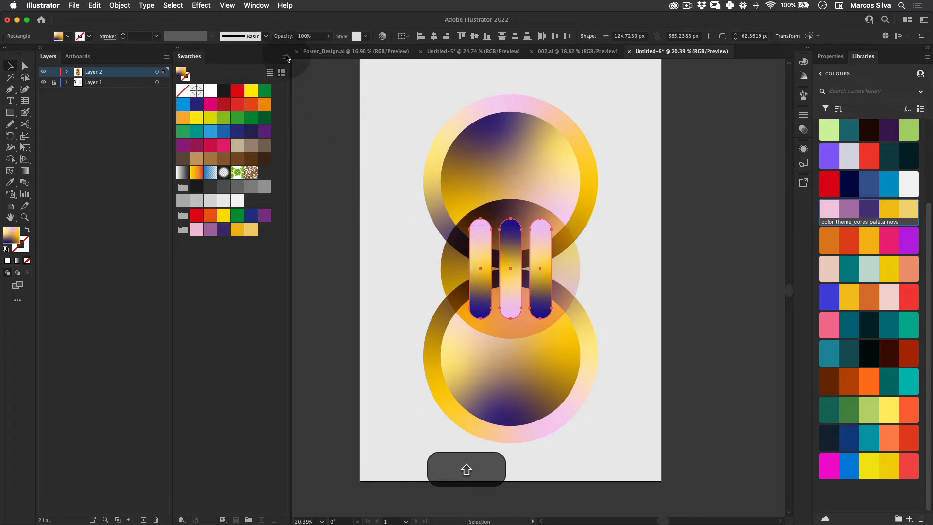
pyautogui.press('v')
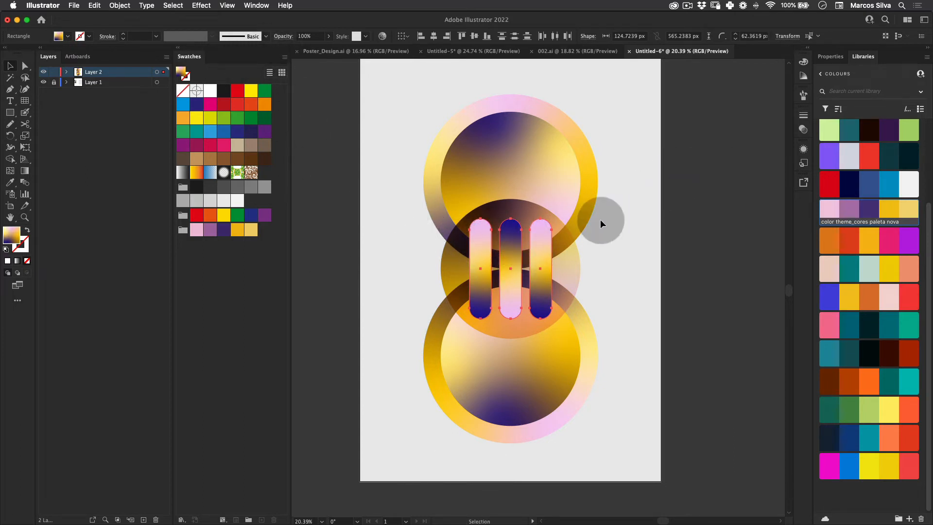
pyautogui.click(724, 158)
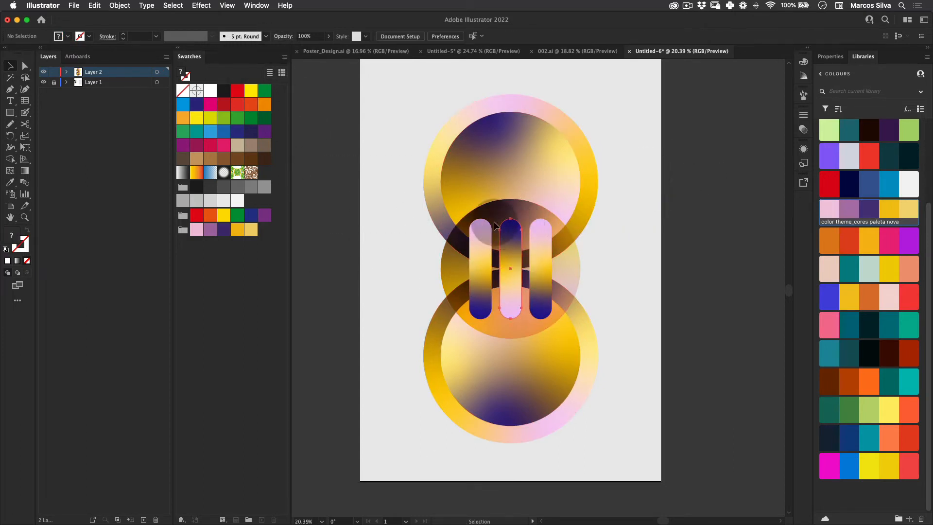
# - Set the middle pill's blending mode to Overlay, trying Difference first
pyautogui.click(506, 230)
pyautogui.click(283, 36)
pyautogui.click(202, 52)
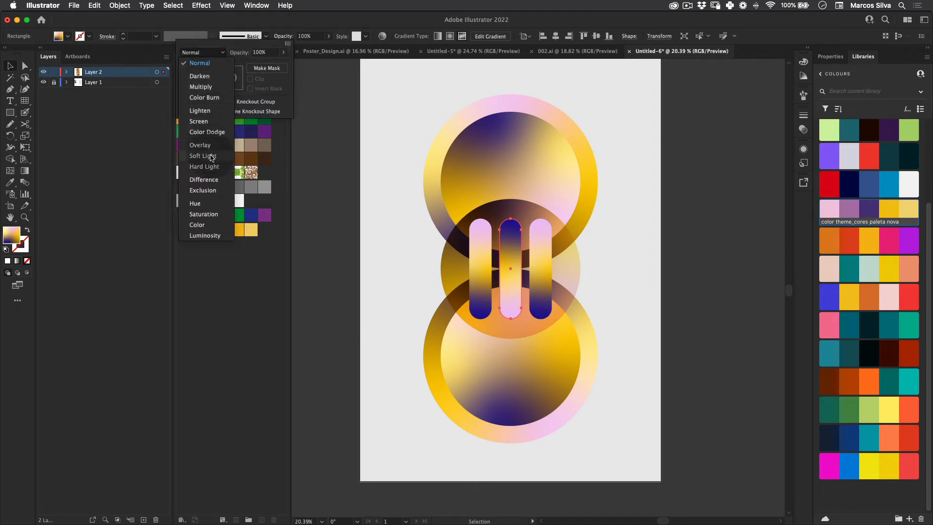
pyautogui.click(203, 179)
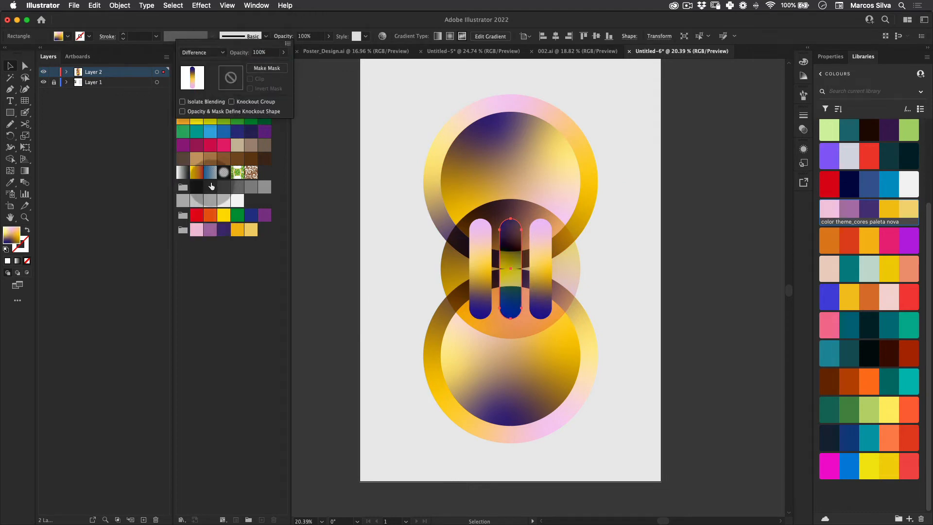
pyautogui.click(212, 55)
pyautogui.click(206, 148)
pyautogui.click(315, 276)
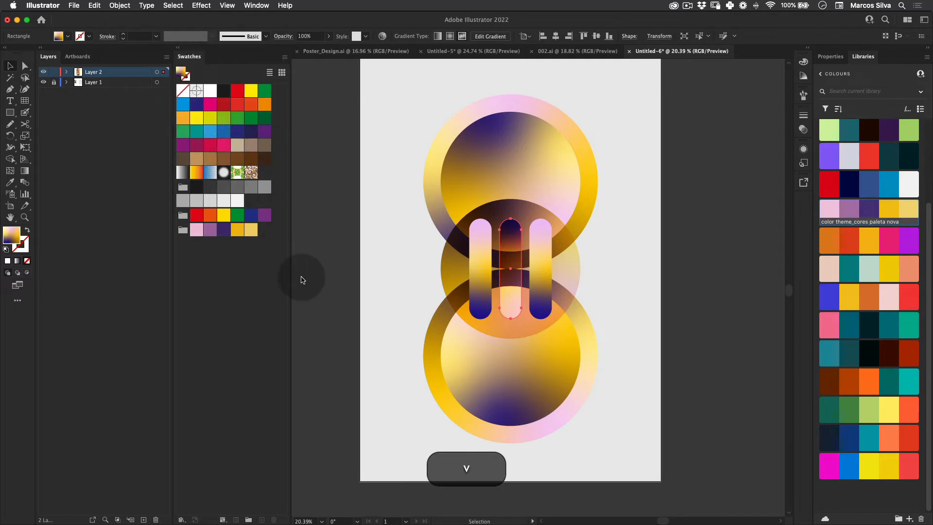
# - Set the right-hand pill's blending mode to Color Burn, trying Hard Light first
pyautogui.click(396, 420)
pyautogui.click(541, 265)
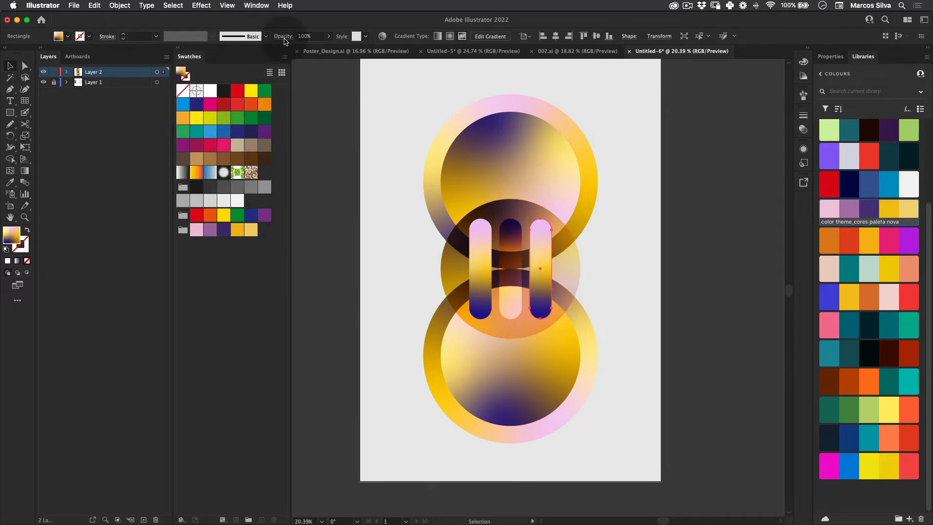
pyautogui.click(283, 36)
pyautogui.click(201, 52)
pyautogui.click(206, 167)
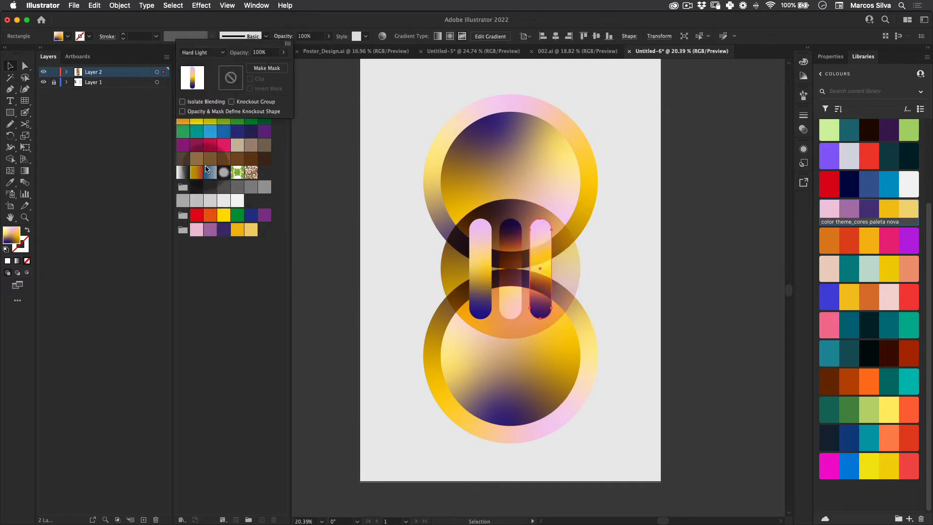
pyautogui.press('Escape')
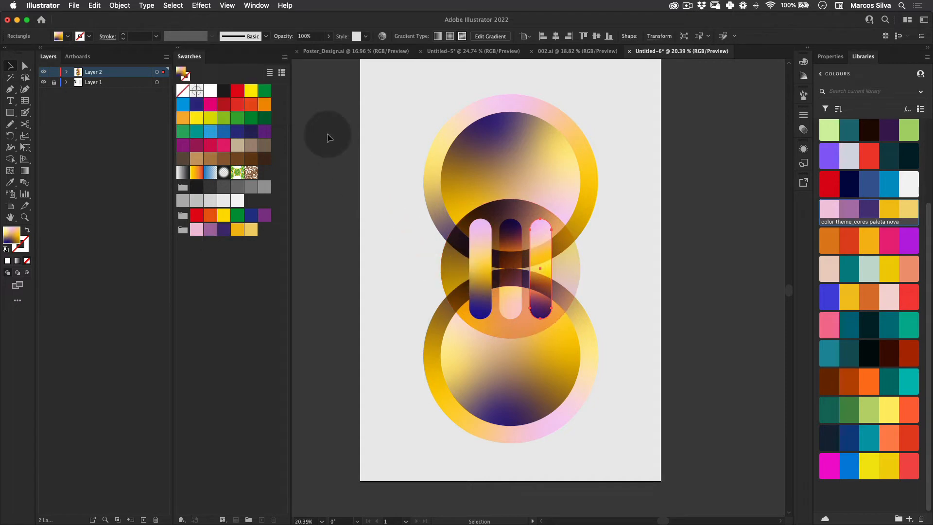
pyautogui.click(284, 36)
pyautogui.click(201, 52)
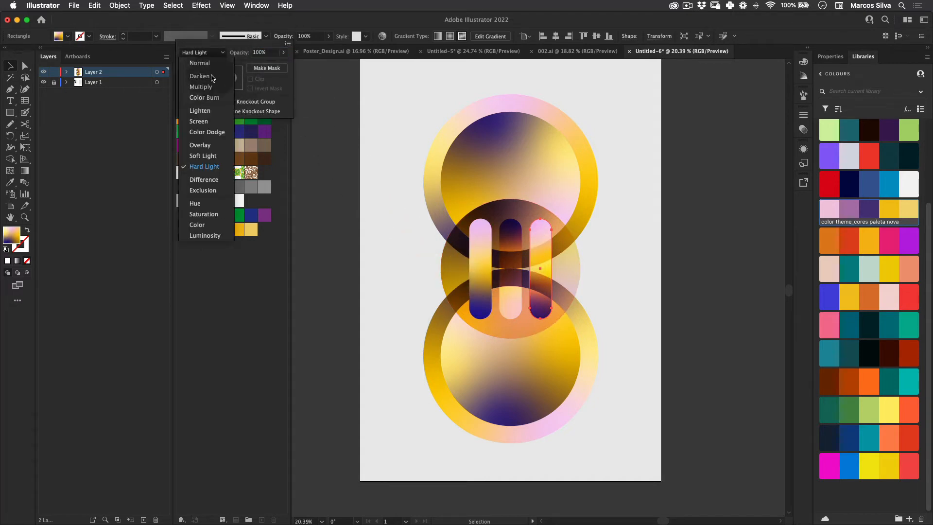
pyautogui.click(219, 98)
pyautogui.press('super+z')
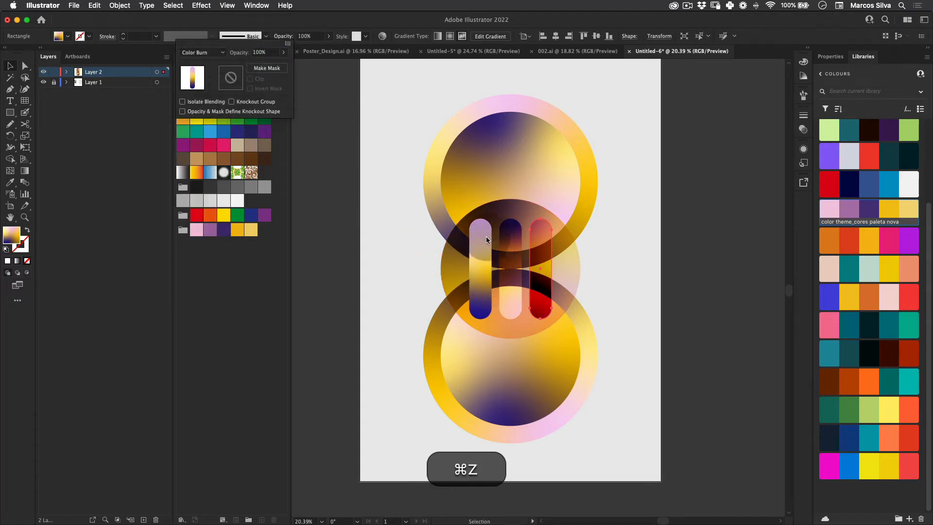
# - Set the left-hand pill's blending mode to Soft Light, trying Color Burn and Saturation first
pyautogui.click(471, 235)
pyautogui.press('super+v')
pyautogui.click(283, 36)
pyautogui.click(202, 52)
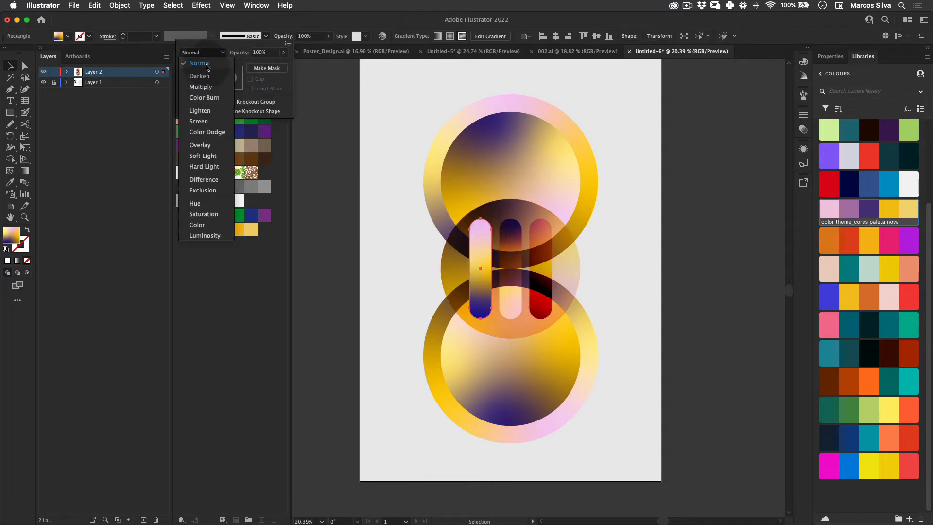
pyautogui.click(208, 98)
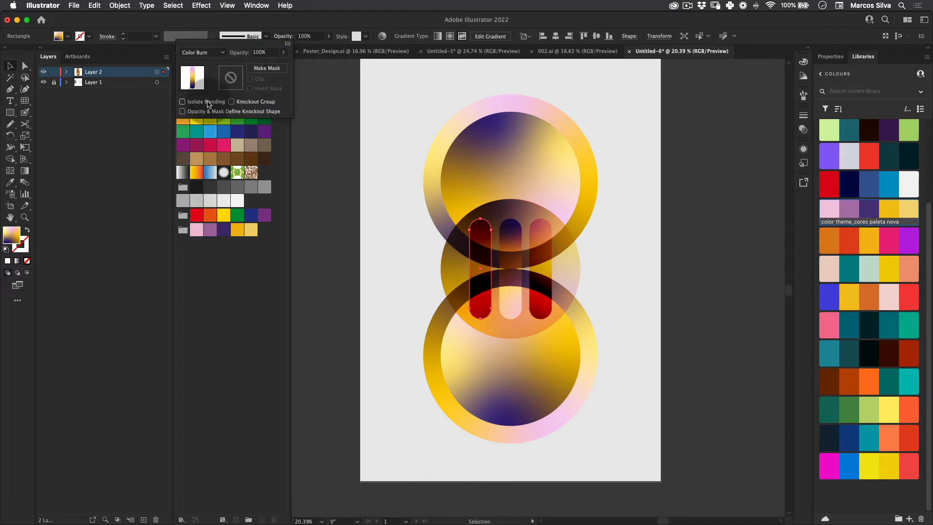
pyautogui.click(201, 52)
pyautogui.click(218, 212)
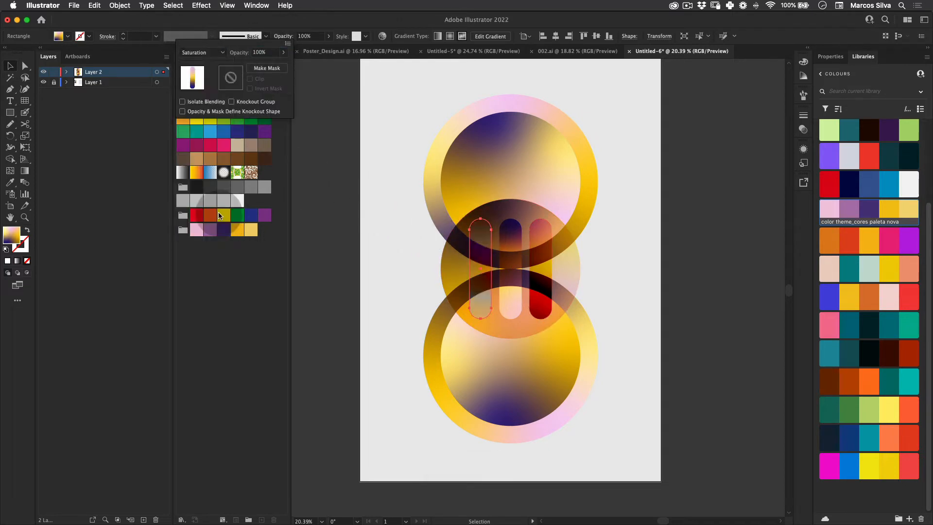
pyautogui.click(201, 52)
pyautogui.click(221, 156)
pyautogui.click(327, 212)
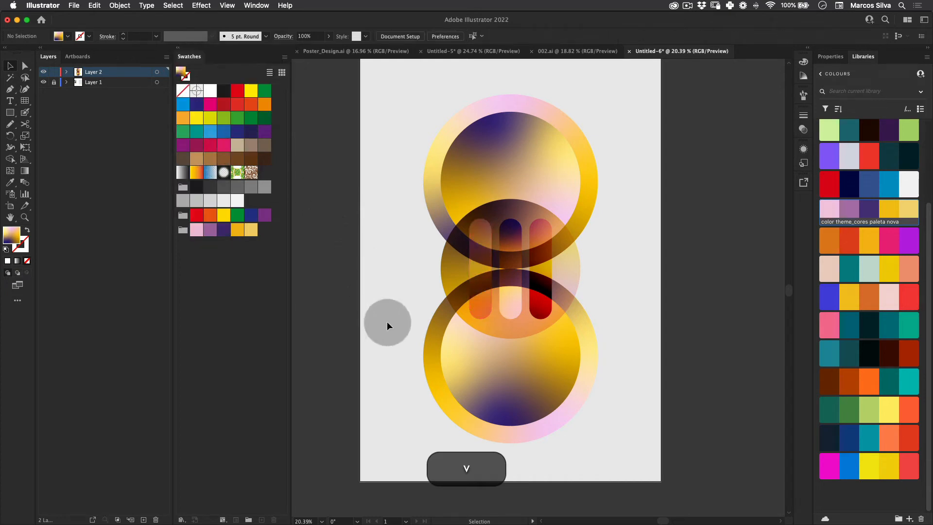
# - Compare the poster artwork with the reference poster placed beside the artboard
pyautogui.press('z')
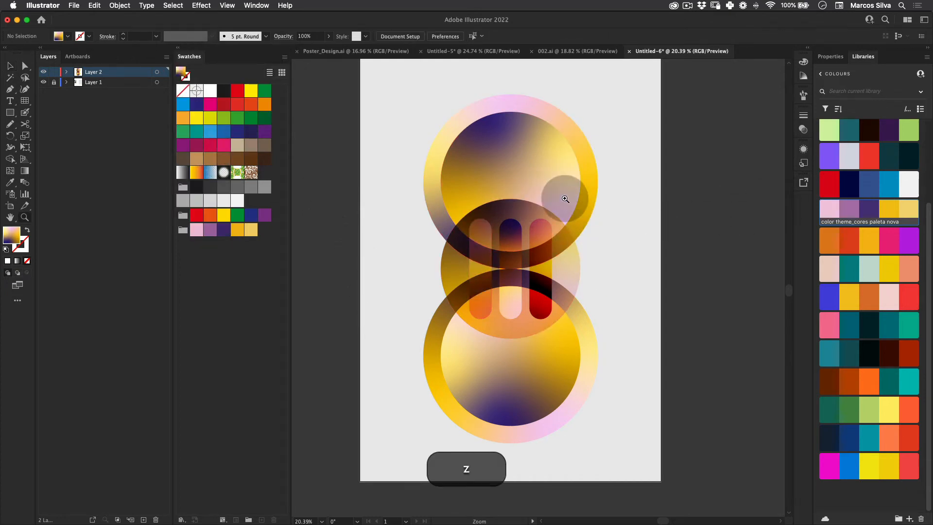
pyautogui.press('super+minus')
pyautogui.press('super+minus')
pyautogui.hscroll(-6, 562, 198)
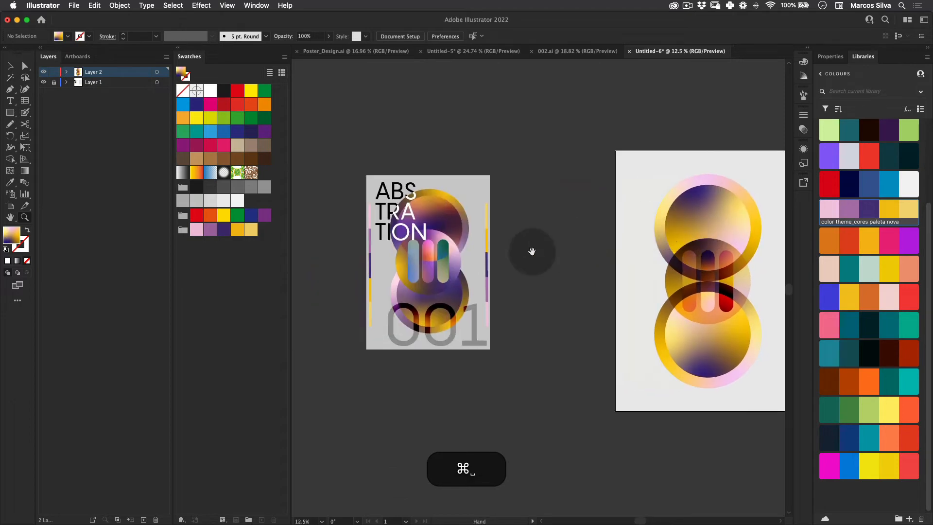
pyautogui.hscroll(8, 554, 302)
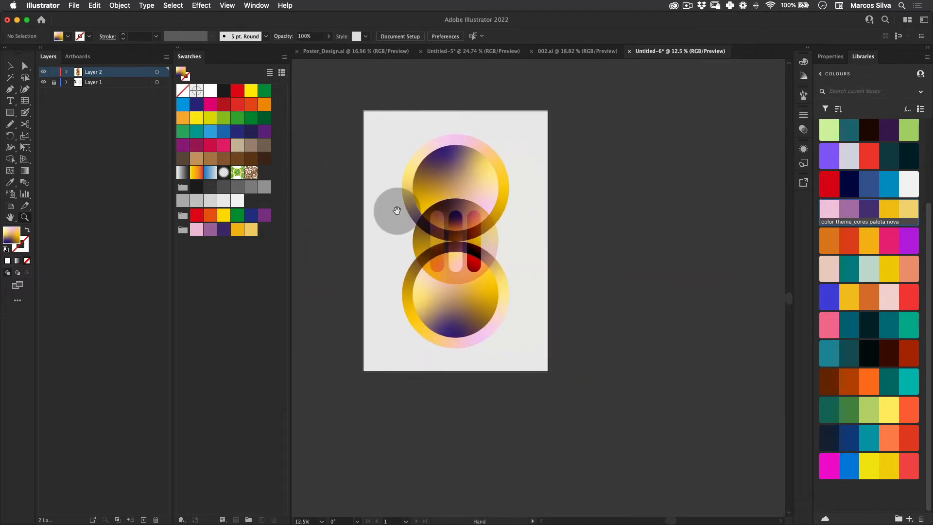
pyautogui.moveTo(396, 211); pyautogui.dragTo(408, 234)
pyautogui.press('z')
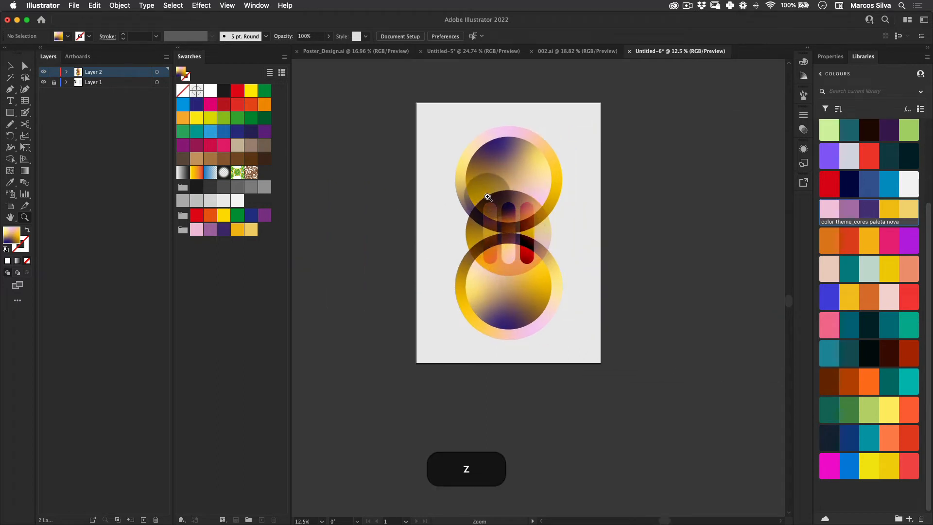
pyautogui.moveTo(495, 192); pyautogui.dragTo(537, 188)
pyautogui.moveTo(453, 233); pyautogui.dragTo(456, 247)
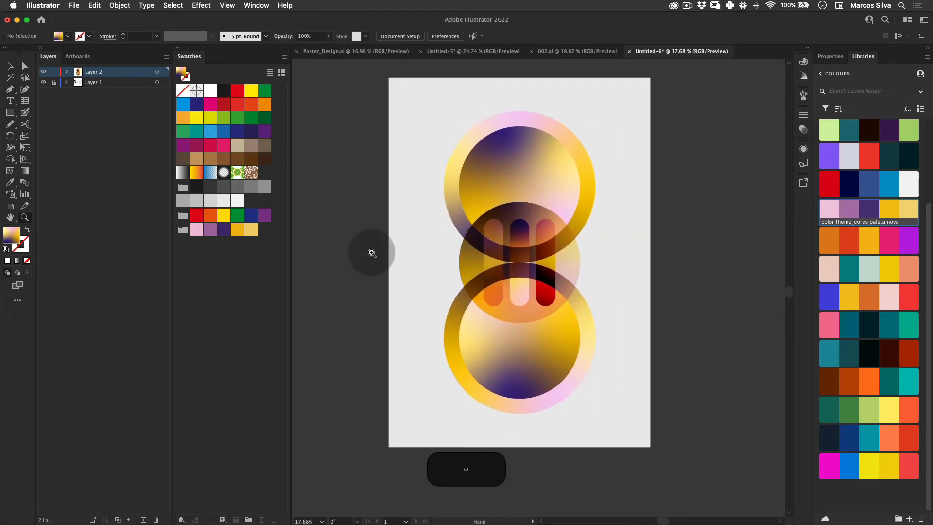
# - Add the title text ABSTRATIOn in the poster's upper-left area, enlarge it to about 164 pt and show the guides
pyautogui.press('v')
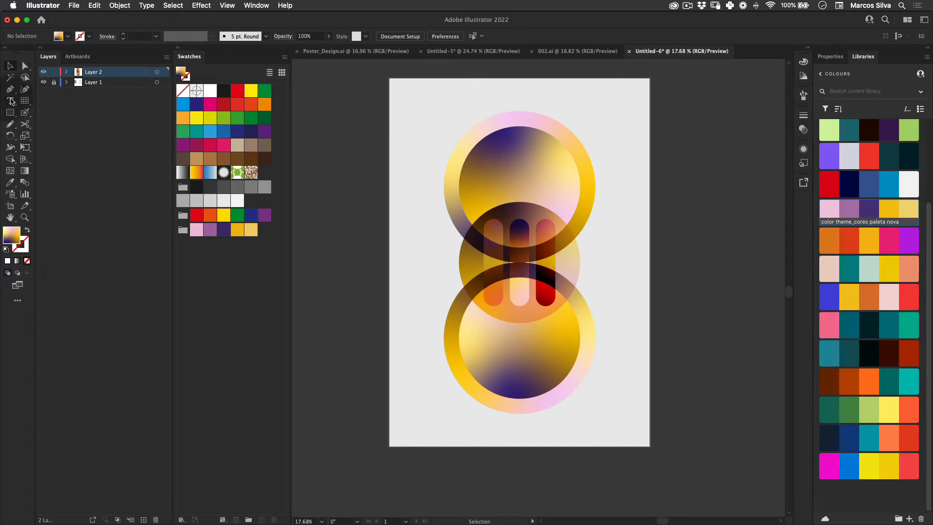
pyautogui.press('t')
pyautogui.click(410, 138)
pyautogui.press('shift')
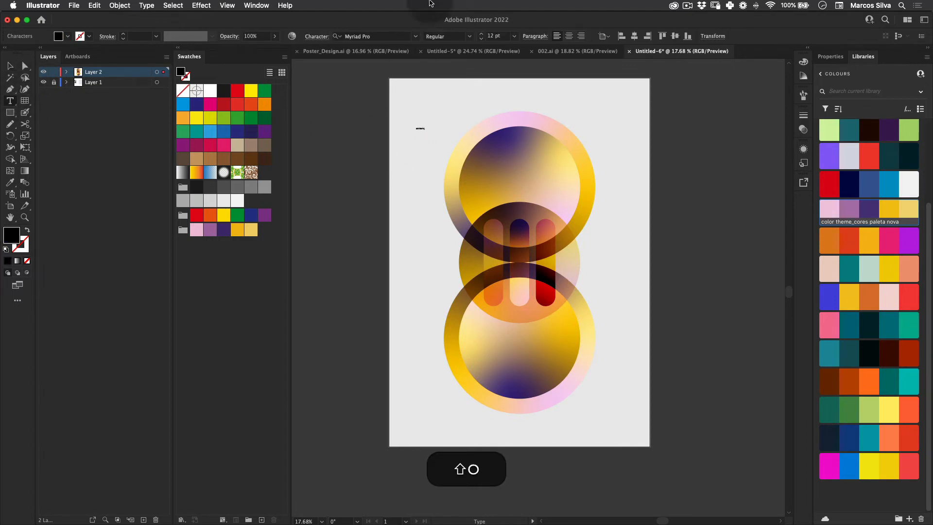
pyautogui.press('Escape')
pyautogui.press('e')
pyautogui.moveTo(430, 136); pyautogui.dragTo(477, 121)
pyautogui.press('super+apostrophe')
# - Set the title's font to Pangram Regular, searching for the Studio fonts first
pyautogui.press('v')
pyautogui.write('studio')
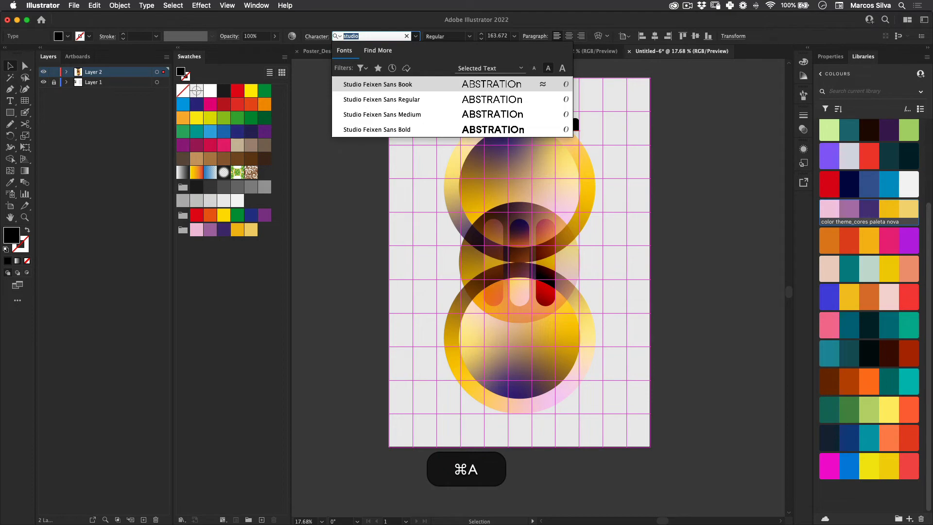
pyautogui.write('pangr')
pyautogui.click(389, 100)
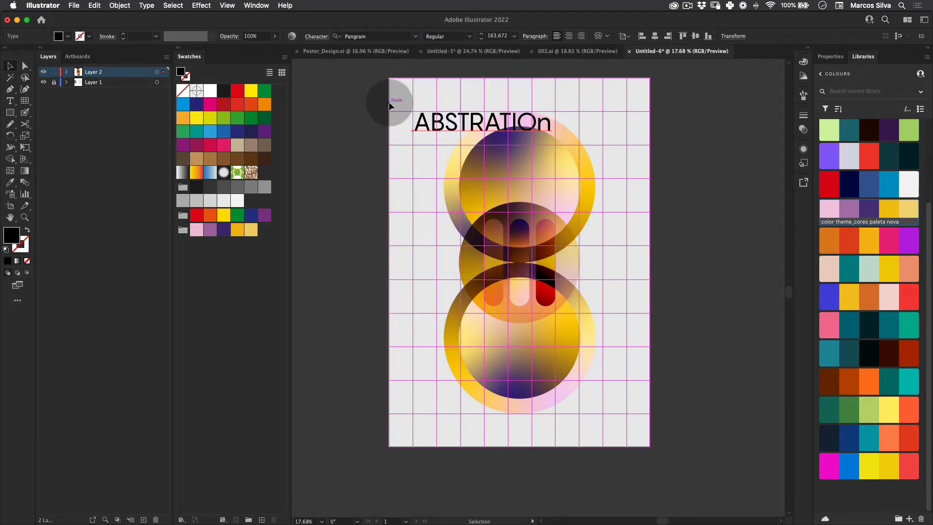
# - Break the title into three lines after ABS and after TRA
pyautogui.doubleClick(462, 124)
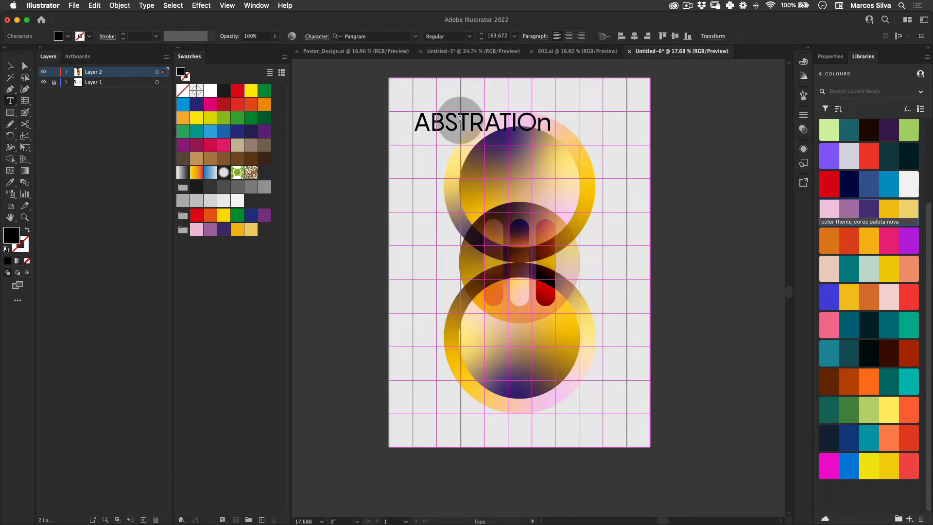
pyautogui.click(459, 117)
pyautogui.press('Return')
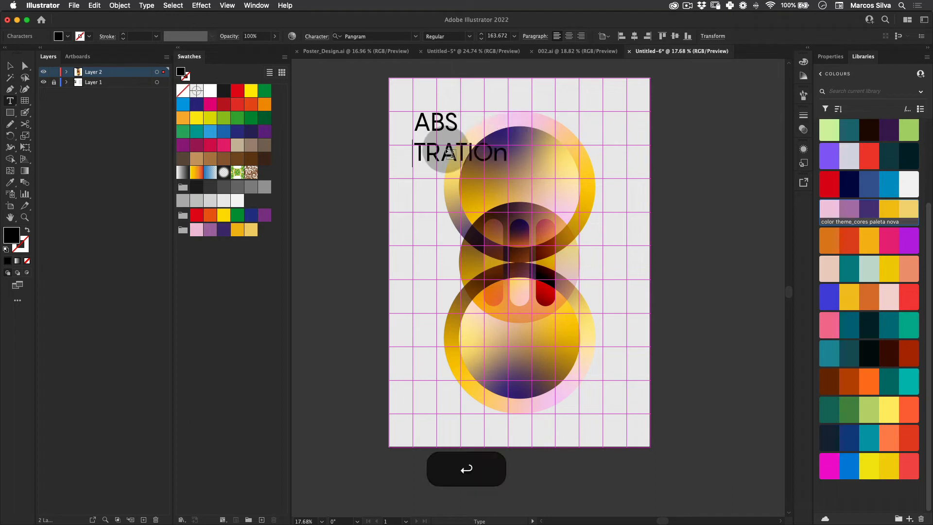
pyautogui.click(457, 152)
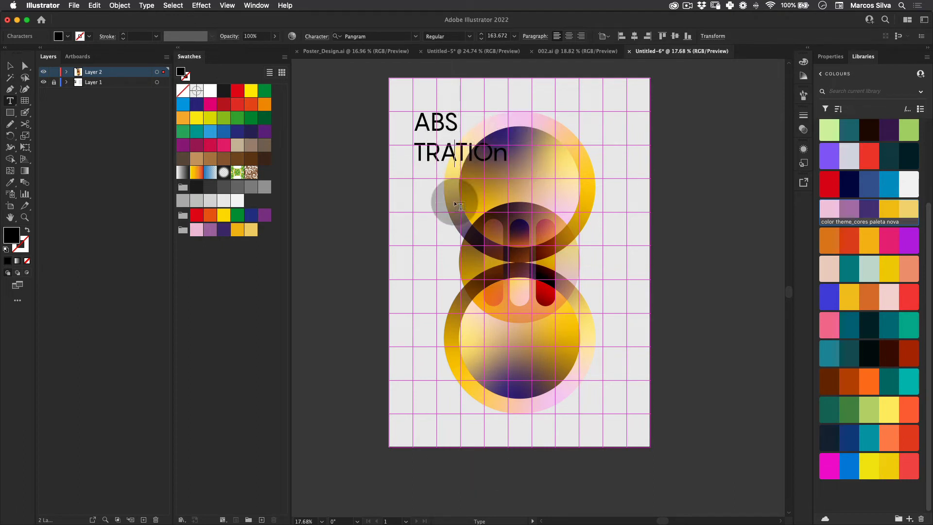
pyautogui.press('Return')
# - Replace the lowercase n at the end of the title with a capital N
pyautogui.moveTo(453, 179); pyautogui.dragTo(465, 180)
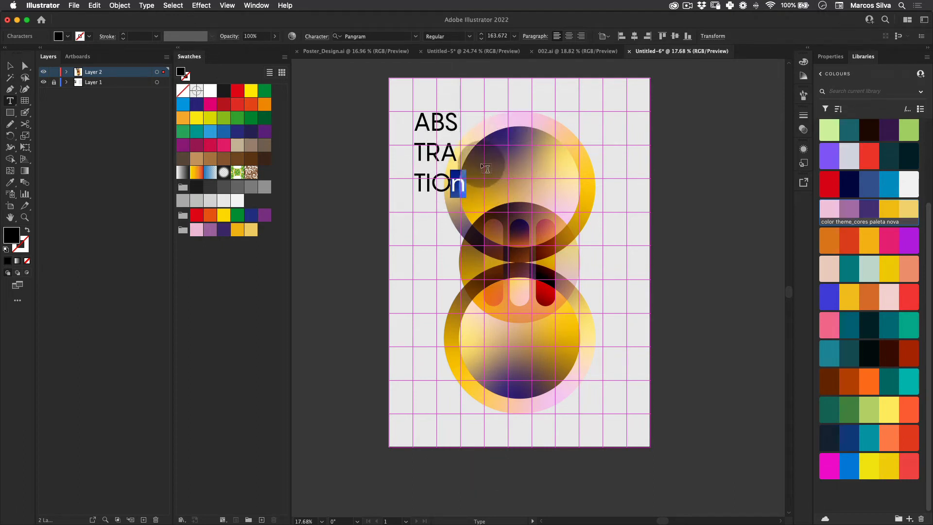
pyautogui.press('BackSpace')
pyautogui.press('Escape')
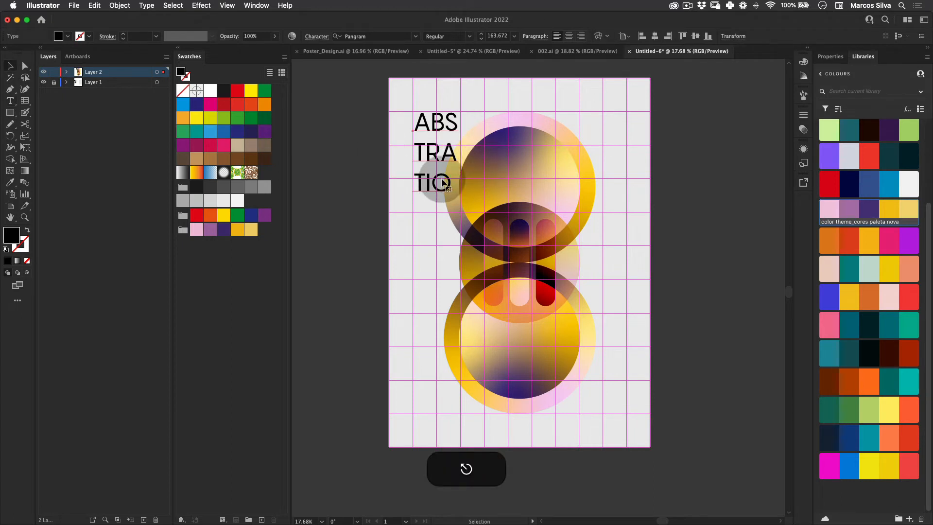
pyautogui.doubleClick(447, 178)
pyautogui.write('N')
pyautogui.press('Escape')
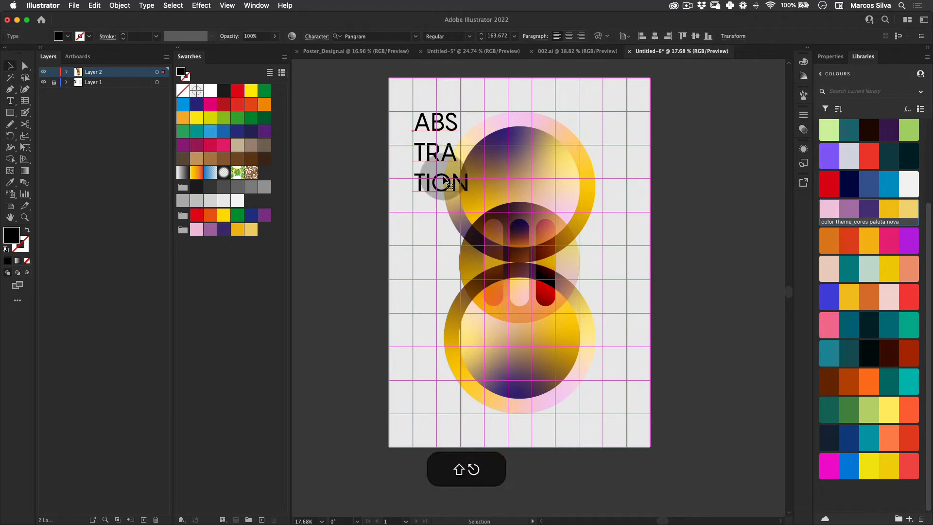
# - Tighten the leading of the whole three-line title to 138 pt
pyautogui.doubleClick(445, 193)
pyautogui.press('super+a')
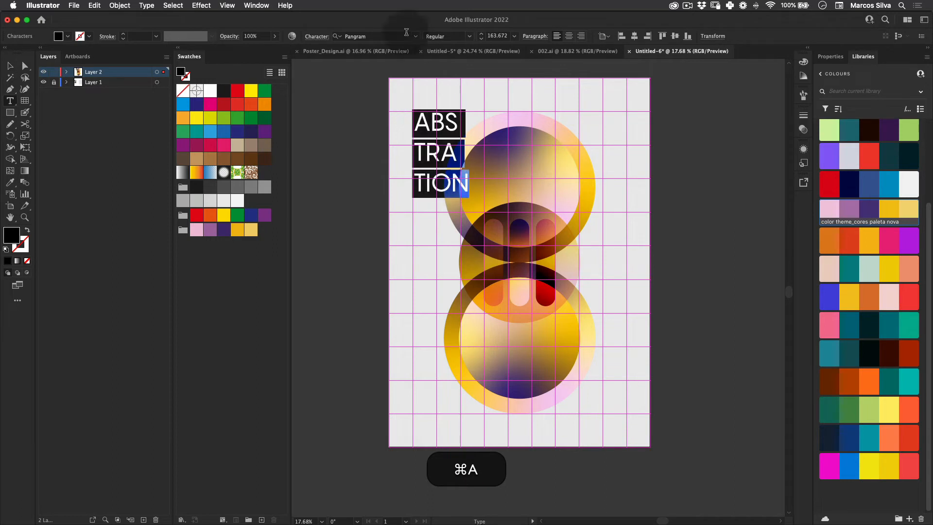
pyautogui.click(317, 36)
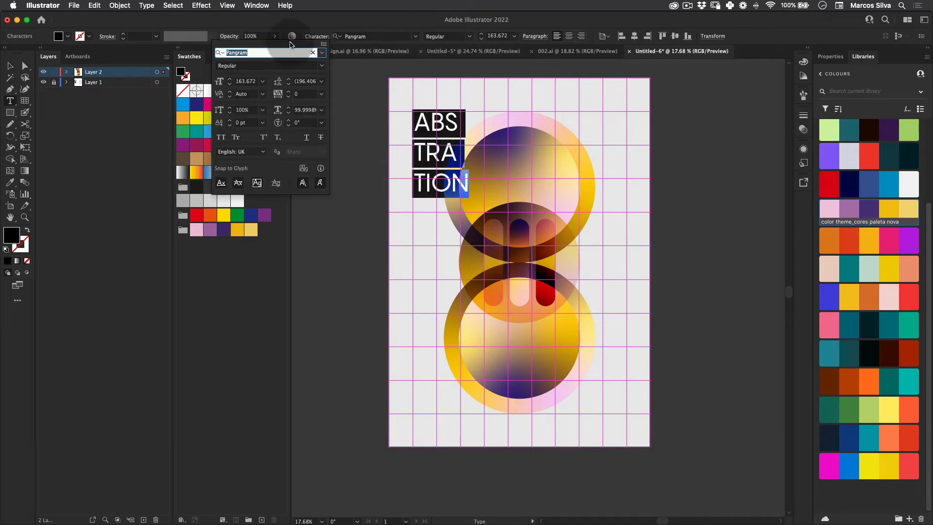
pyautogui.click(314, 82)
pyautogui.press('alt+super+a')
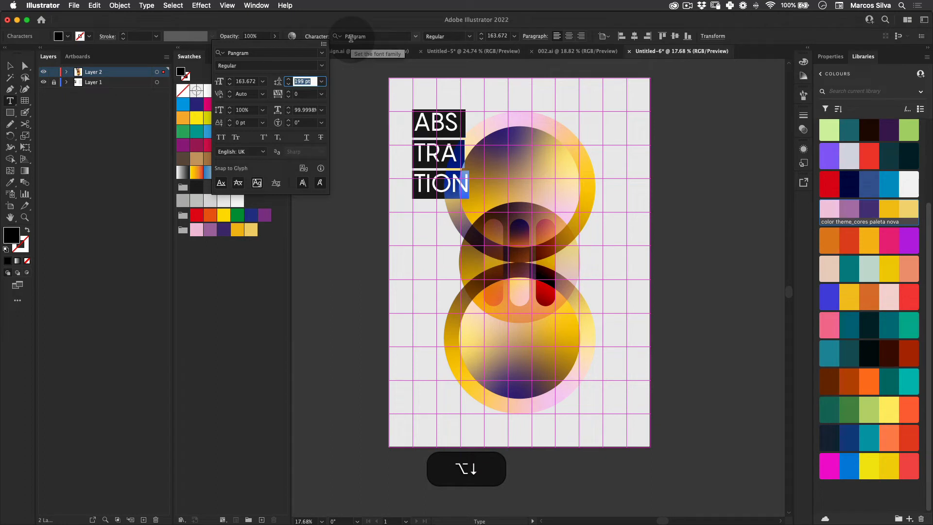
pyautogui.hotkey('alt', 'Down')
pyautogui.hotkey('alt', 'Down')
pyautogui.hotkey('alt', 'Down')
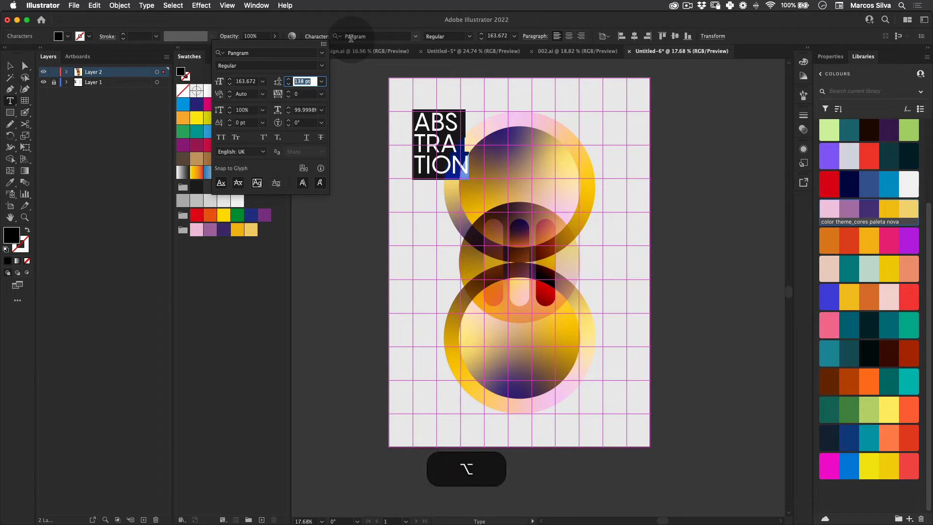
pyautogui.click(52, 74)
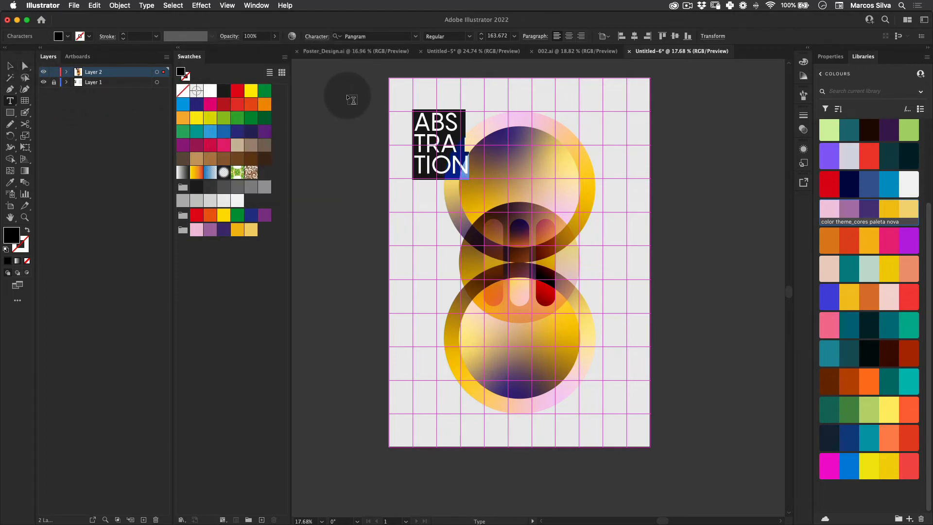
# - Scale the title up proportionally to about 269 pt with Free Transform and hide the guides
pyautogui.click(10, 66)
pyautogui.press('e')
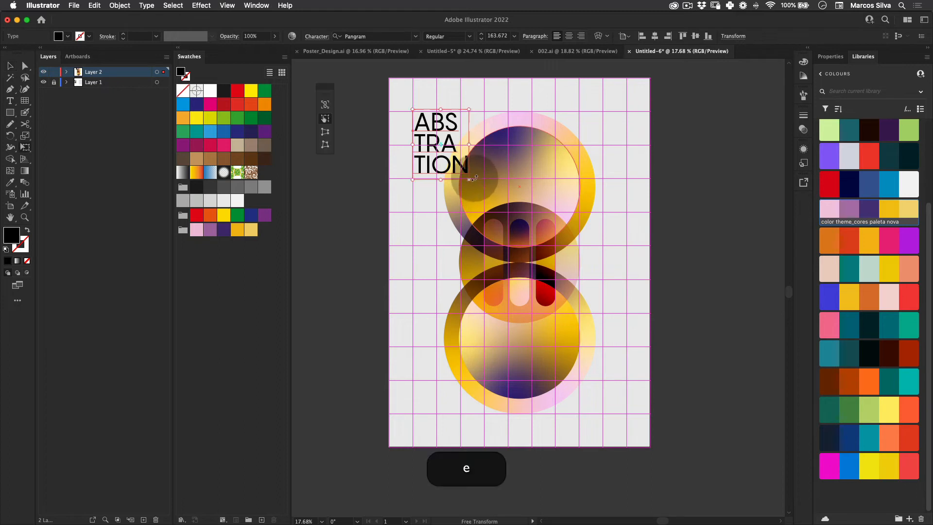
pyautogui.moveTo(469, 178); pyautogui.dragTo(524, 201)
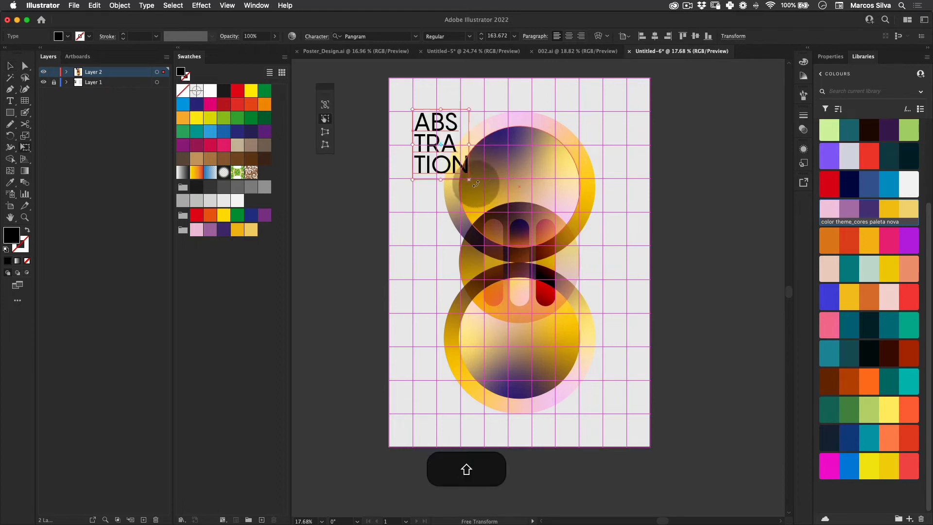
pyautogui.moveTo(468, 178); pyautogui.dragTo(508, 232)
pyautogui.hotkey('shift', 'v')
pyautogui.click(339, 282)
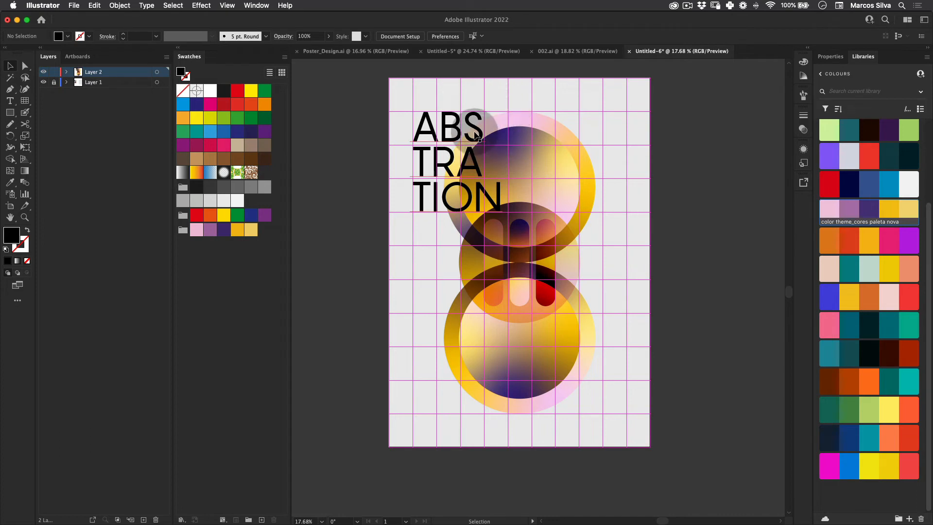
pyautogui.press('super+semicolon')
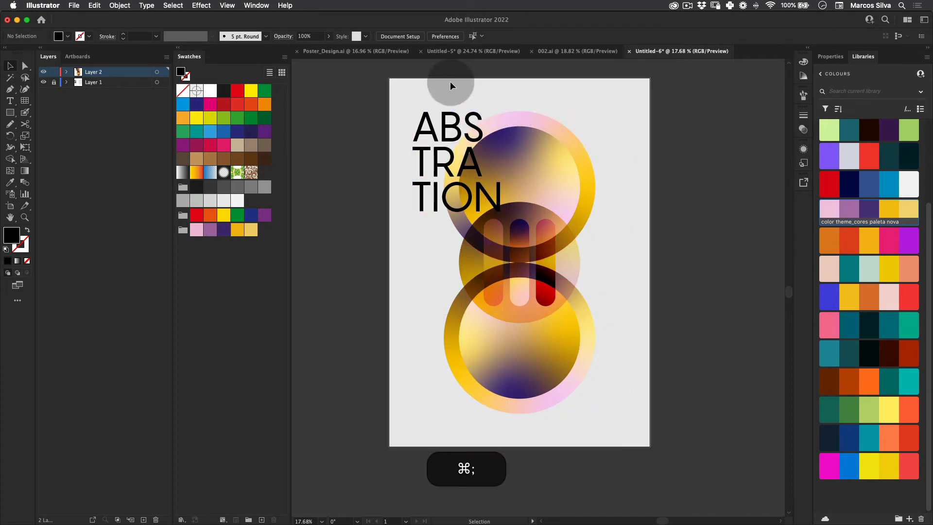
# - Set the title's font weight to Bold
pyautogui.click(409, 187)
pyautogui.click(469, 36)
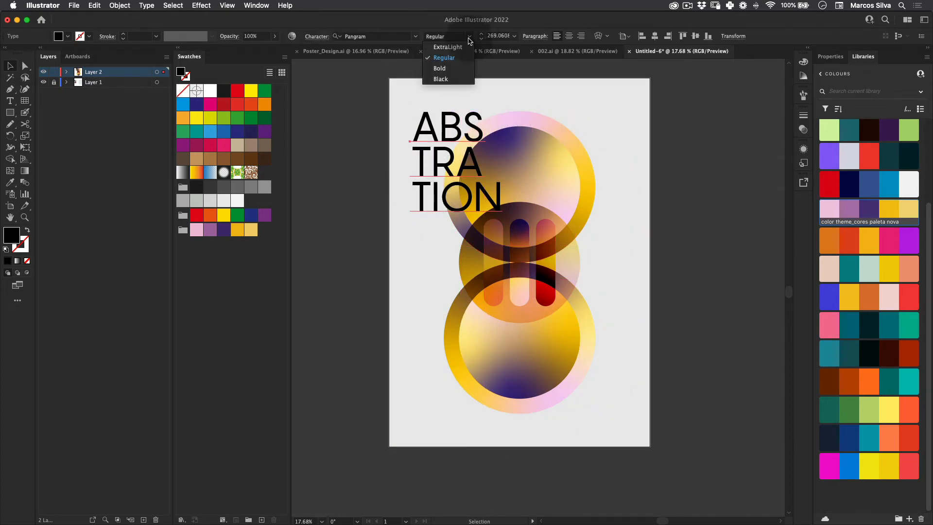
pyautogui.click(447, 79)
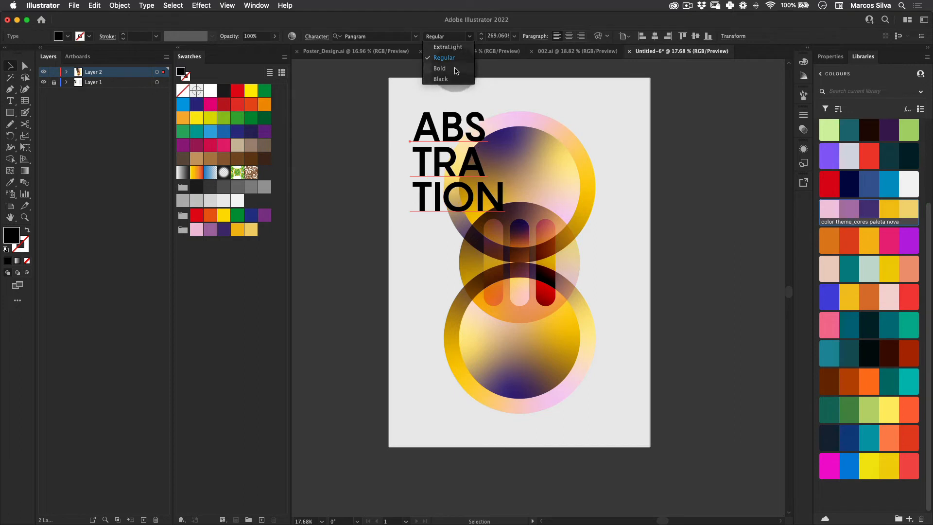
pyautogui.click(457, 68)
pyautogui.click(347, 162)
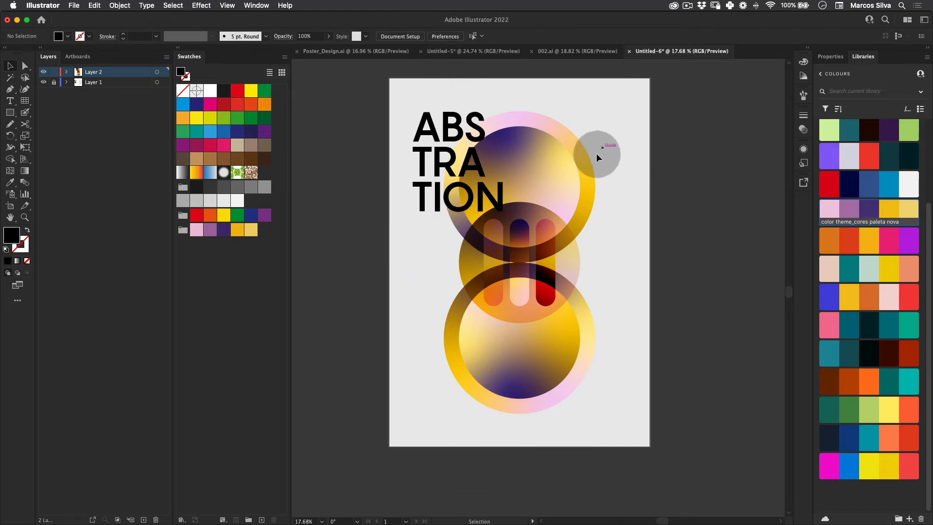
# - Duplicate the title over the lower-right part of the poster and replace the copy's text with 001
pyautogui.moveTo(417, 205); pyautogui.dragTo(536, 374)
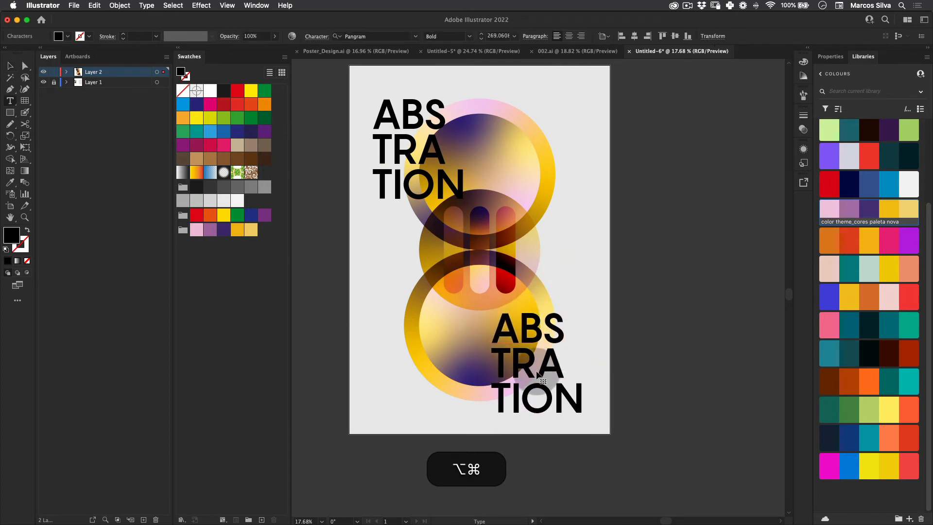
pyautogui.press('alt+super+a')
pyautogui.write('001')
pyautogui.press('Escape')
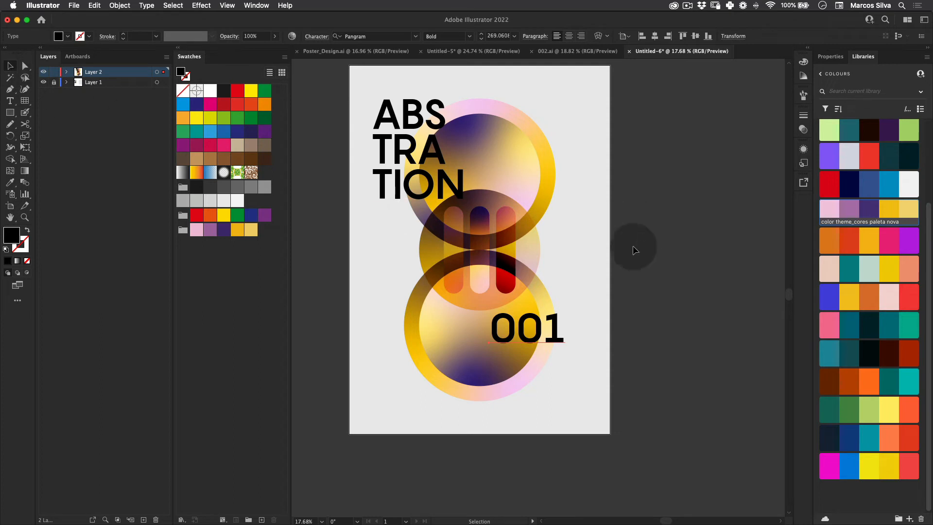
# - Move the 001 text lower on the poster and scale it up proportionally to about 577 pt
pyautogui.click(672, 255)
pyautogui.moveTo(541, 333)
pyautogui.mouseDown()
pyautogui.moveTo(507, 376)
pyautogui.moveTo(626, 305)
pyautogui.moveTo(529, 366)
pyautogui.moveTo(533, 374)
pyautogui.mouseUp()
pyautogui.press('e')
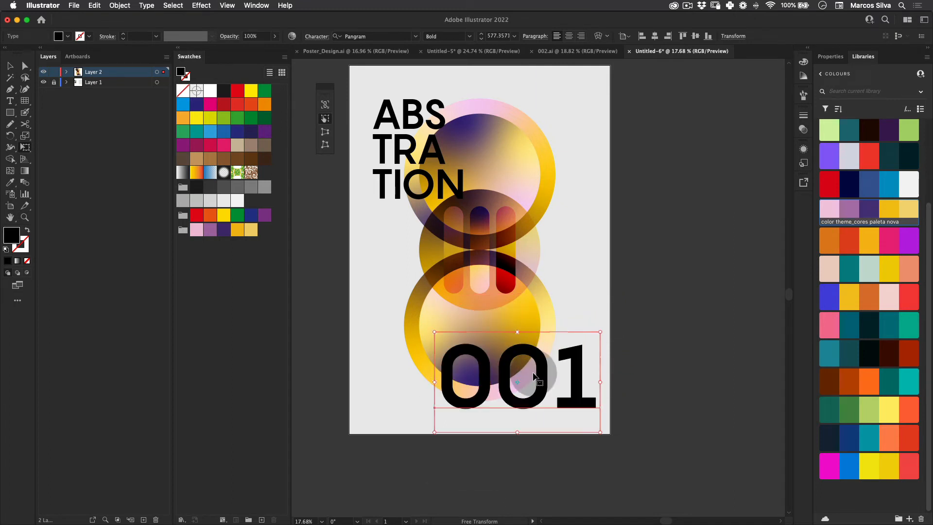
# - Set the font weight of the 001 text to Regular
pyautogui.press('z')
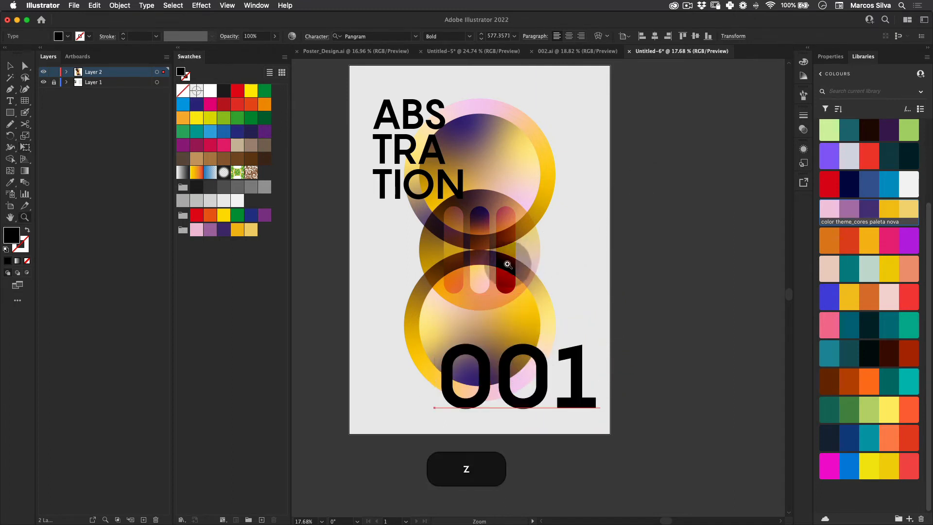
pyautogui.moveTo(510, 267)
pyautogui.mouseDown()
pyautogui.moveTo(394, 290)
pyautogui.moveTo(508, 272)
pyautogui.mouseUp()
pyautogui.press('v')
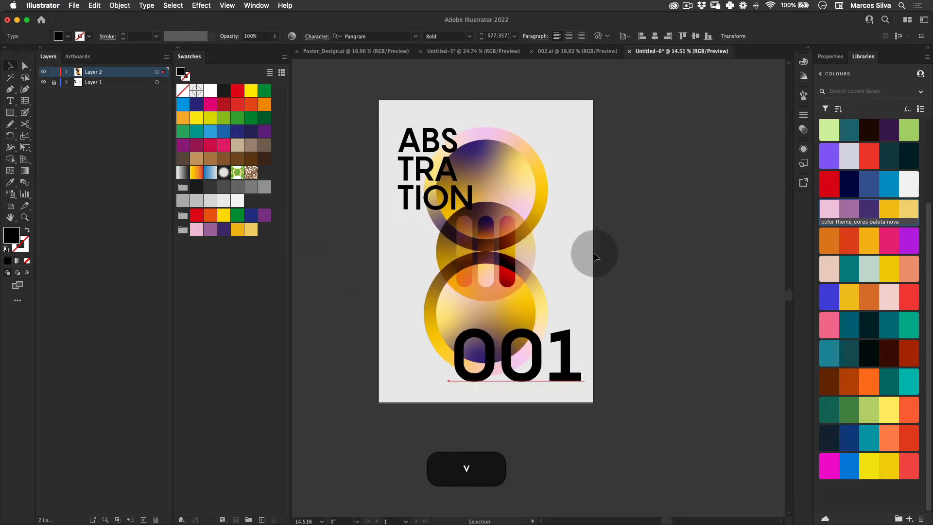
pyautogui.click(635, 234)
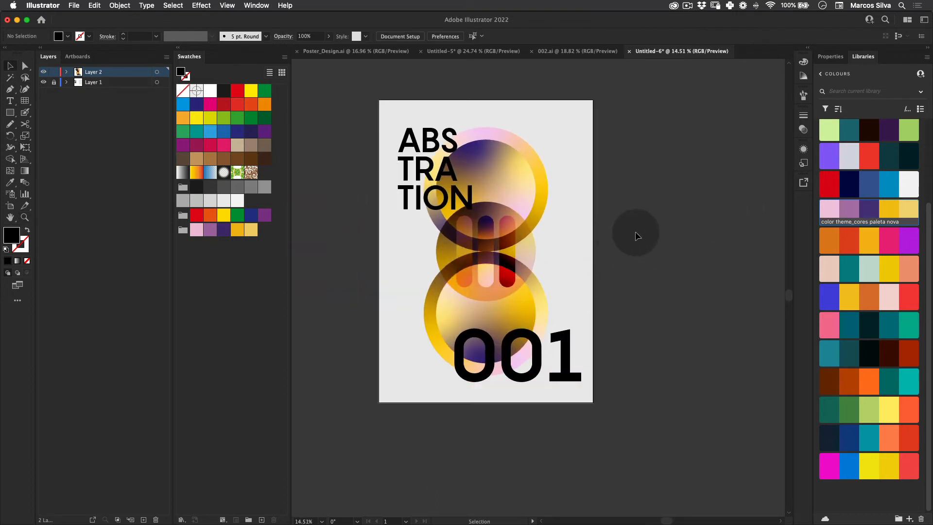
pyautogui.press('space')
pyautogui.moveTo(453, 364); pyautogui.dragTo(476, 332)
pyautogui.click(554, 311)
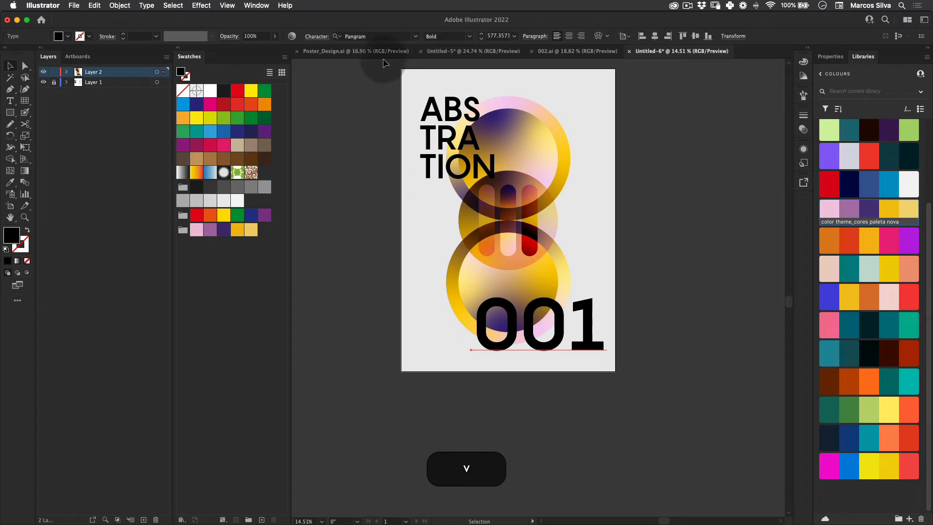
pyautogui.click(469, 36)
pyautogui.click(444, 57)
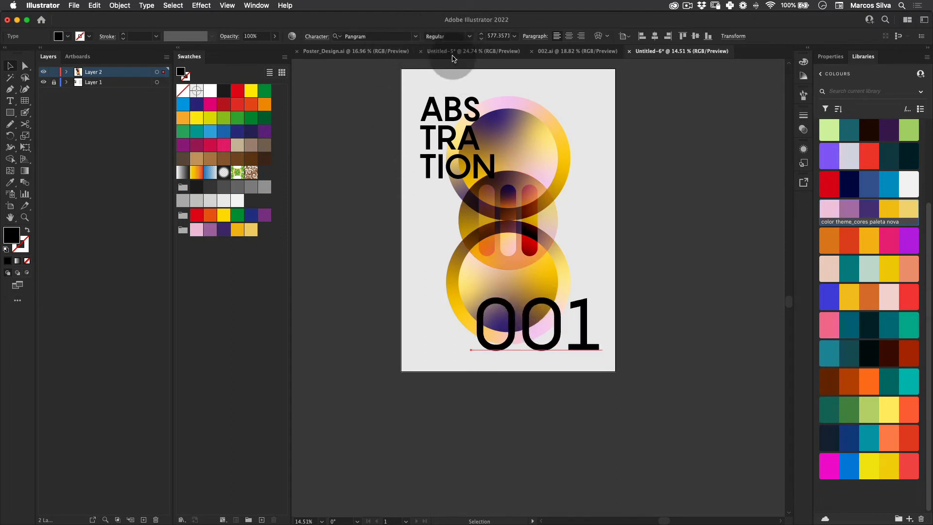
# - Scale the 001 text up proportionally to about 812 pt
pyautogui.press('v')
pyautogui.press('e')
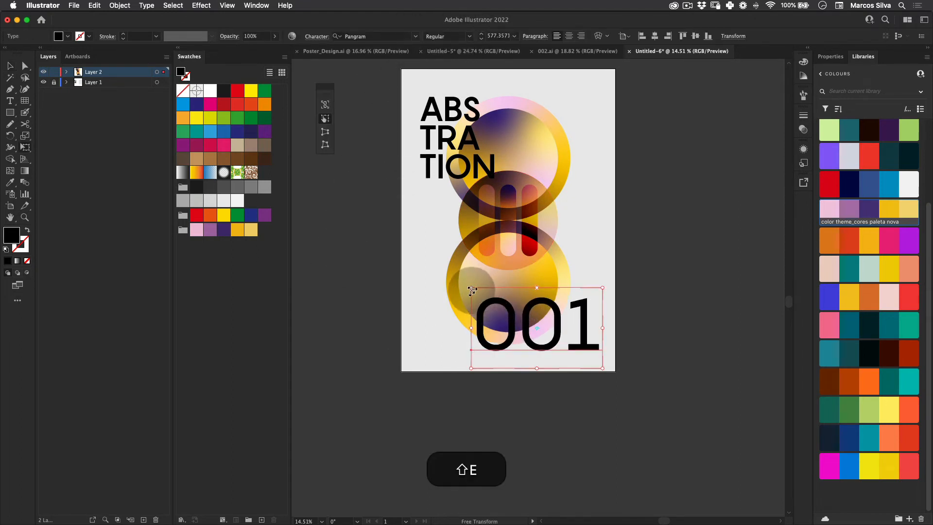
pyautogui.moveTo(471, 285); pyautogui.dragTo(419, 214)
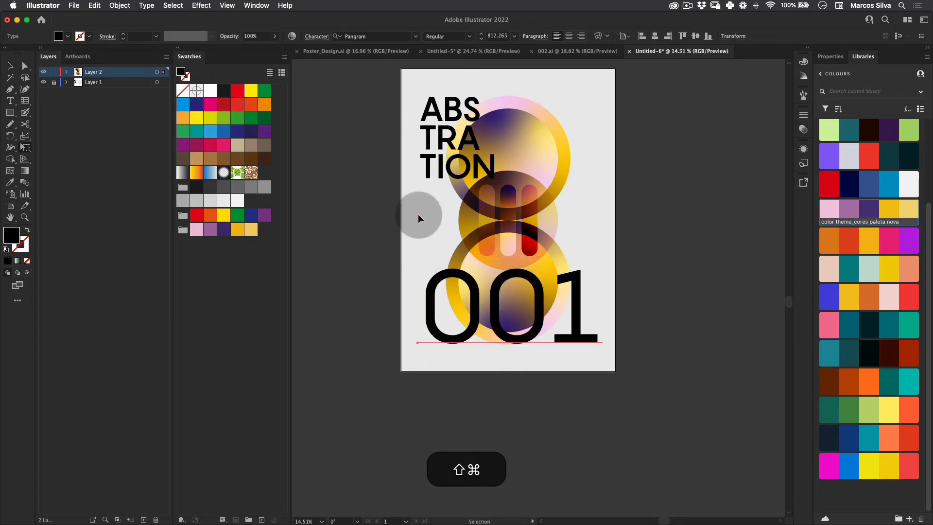
# - Show the guides, enlarge the 001 text across the grid columns and move its baseline down to the lower grid line
pyautogui.press('super+shift+apostrophe')
pyautogui.press('e')
pyautogui.moveTo(420, 255); pyautogui.dragTo(412, 242)
pyautogui.hotkey('shift', 'v')
pyautogui.keyDown('shift'); pyautogui.click(566, 333); pyautogui.keyUp('shift')
pyautogui.press('z')
pyautogui.moveTo(500, 304); pyautogui.dragTo(590, 261)
pyautogui.press('v')
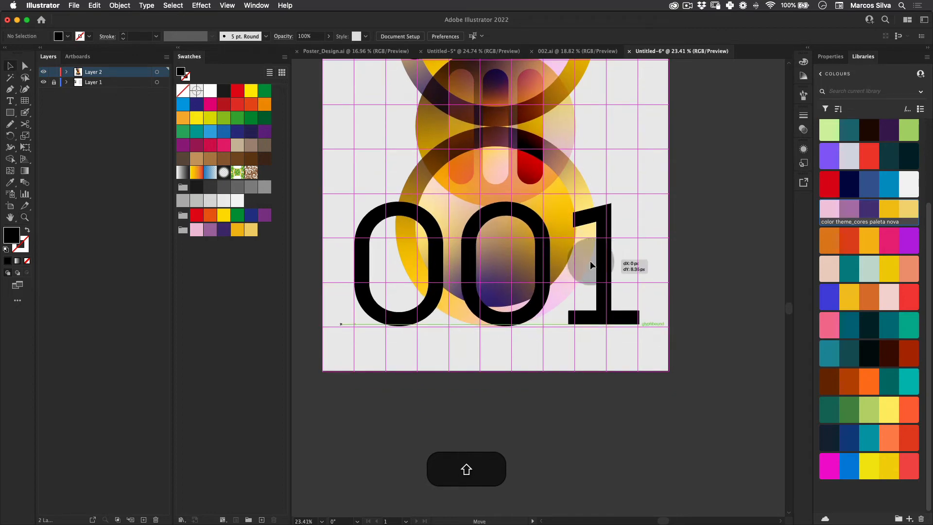
# - Scale the 001 text down to about 555 pt, align it to the lower-right grid lines, and hide the guides
pyautogui.hotkey('shift', 'e')
pyautogui.moveTo(370, 197); pyautogui.dragTo(446, 226)
pyautogui.moveTo(579, 288); pyautogui.dragTo(575, 277)
pyautogui.moveTo(436, 231); pyautogui.dragTo(431, 233)
pyautogui.moveTo(574, 289); pyautogui.dragTo(573, 287)
pyautogui.press('super+semicolon')
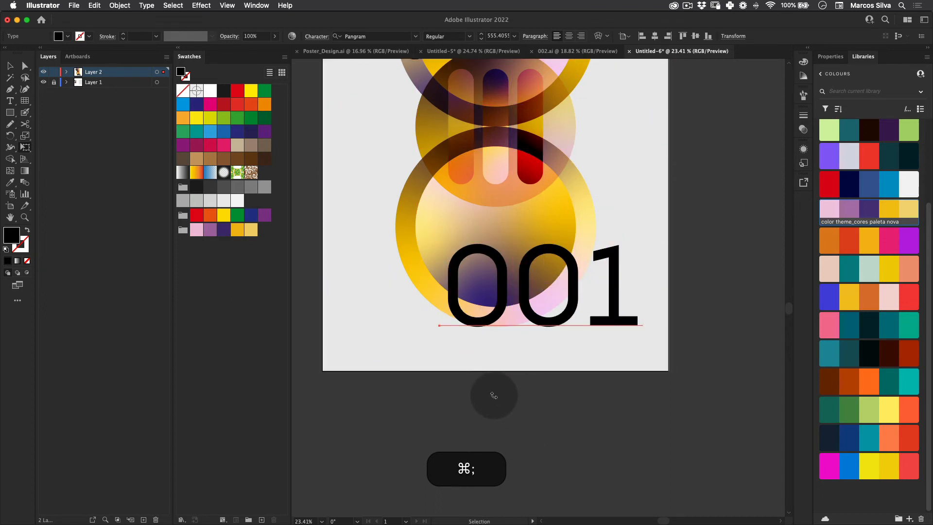
# - Examine the poster's overall composition and compare it with the reference poster beside it
pyautogui.press('z')
pyautogui.moveTo(546, 191); pyautogui.dragTo(476, 335)
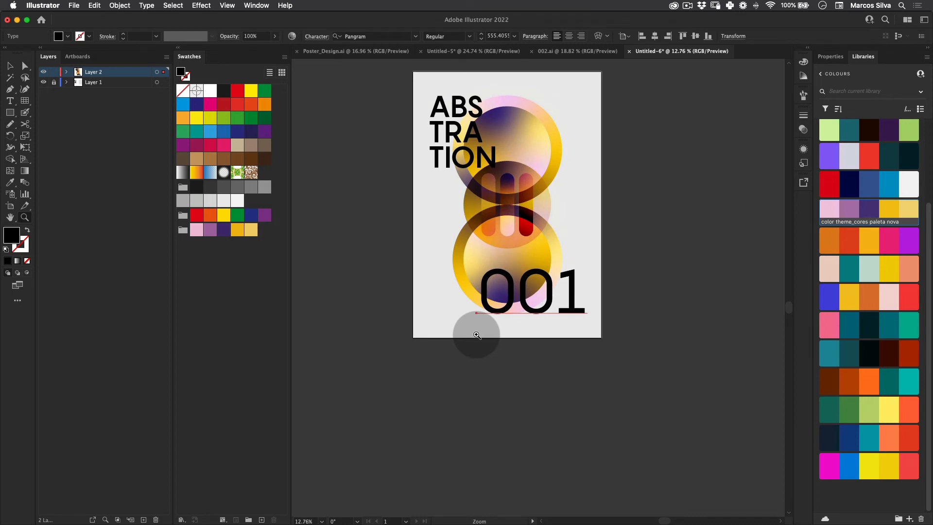
pyautogui.press('v')
pyautogui.click(647, 200)
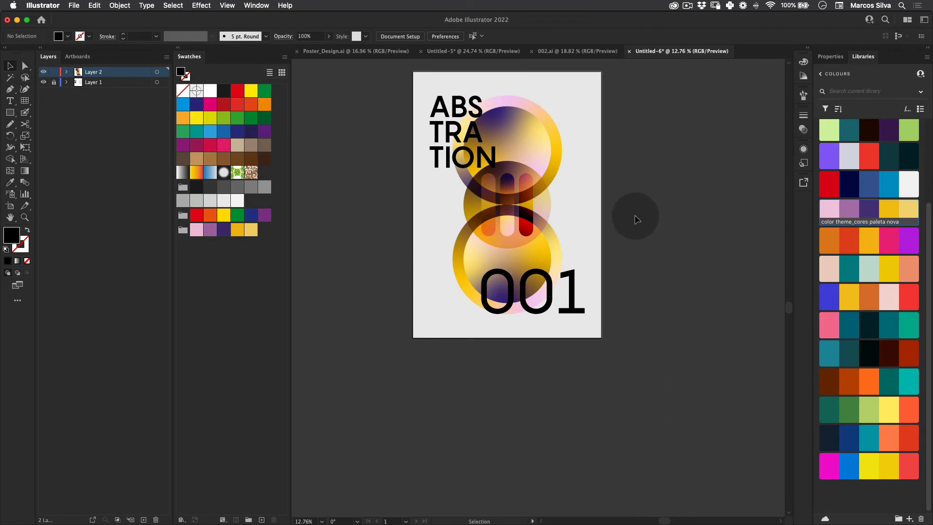
pyautogui.moveTo(649, 104); pyautogui.dragTo(360, 422)
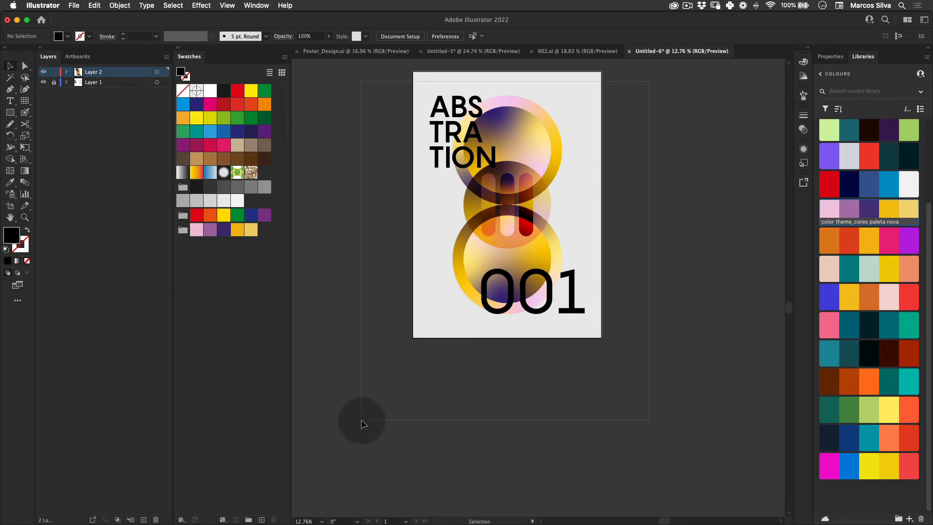
pyautogui.click(670, 153)
pyautogui.press('z')
pyautogui.moveTo(522, 250); pyautogui.dragTo(491, 298)
pyautogui.press('v')
pyautogui.click(628, 239)
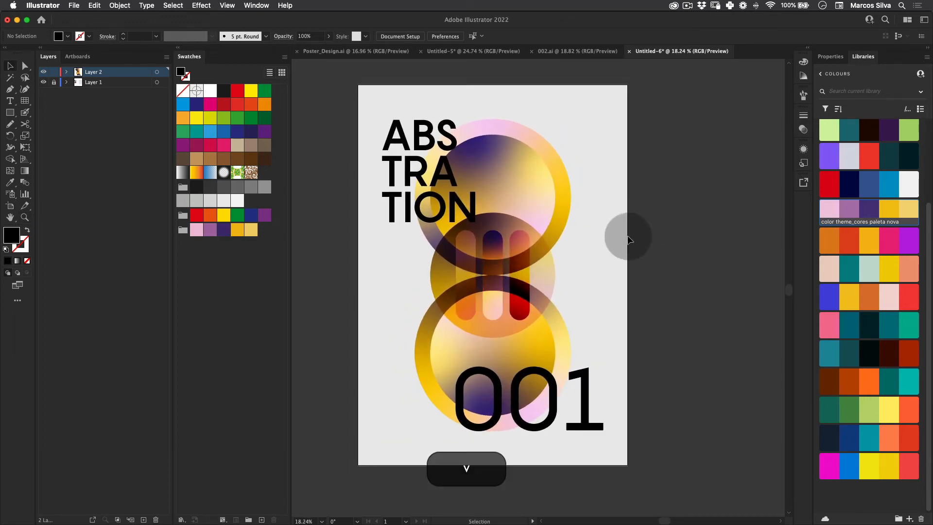
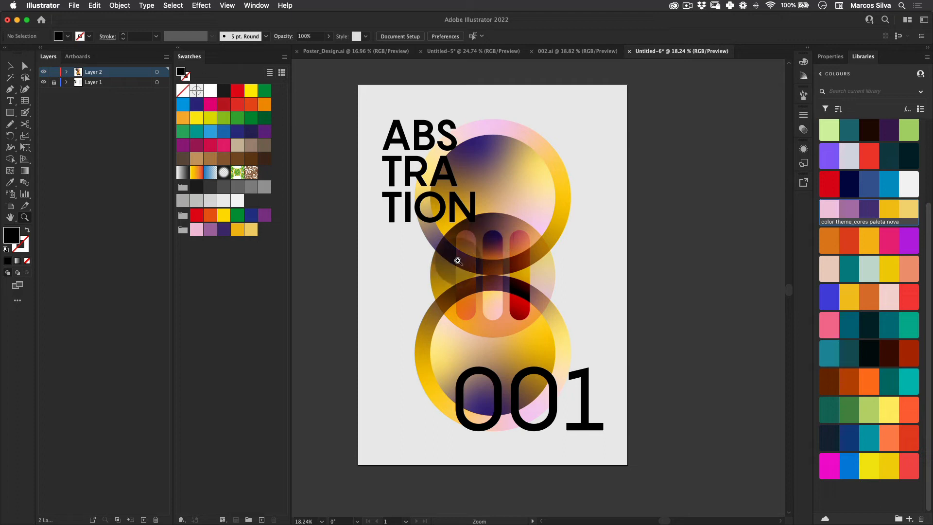
pyautogui.moveTo(454, 258); pyautogui.dragTo(403, 271)
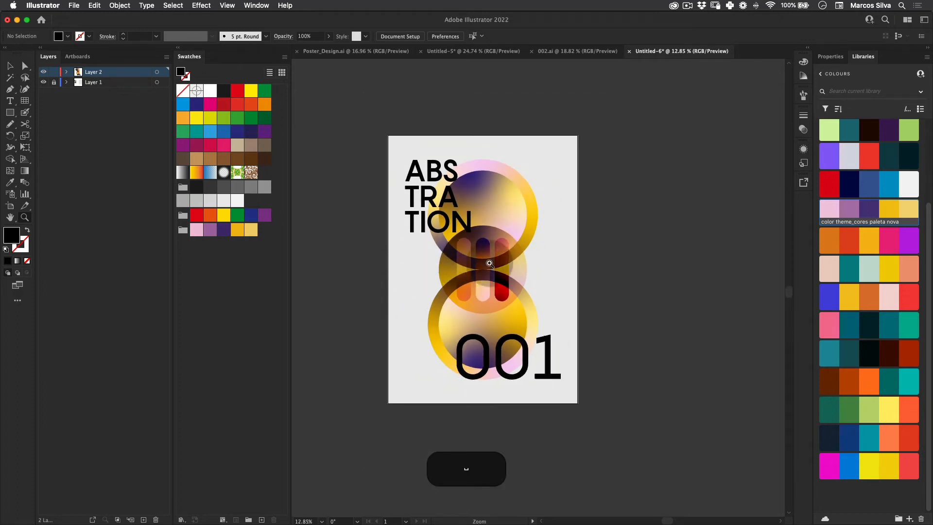
pyautogui.press('z')
pyautogui.moveTo(490, 262); pyautogui.dragTo(661, 297)
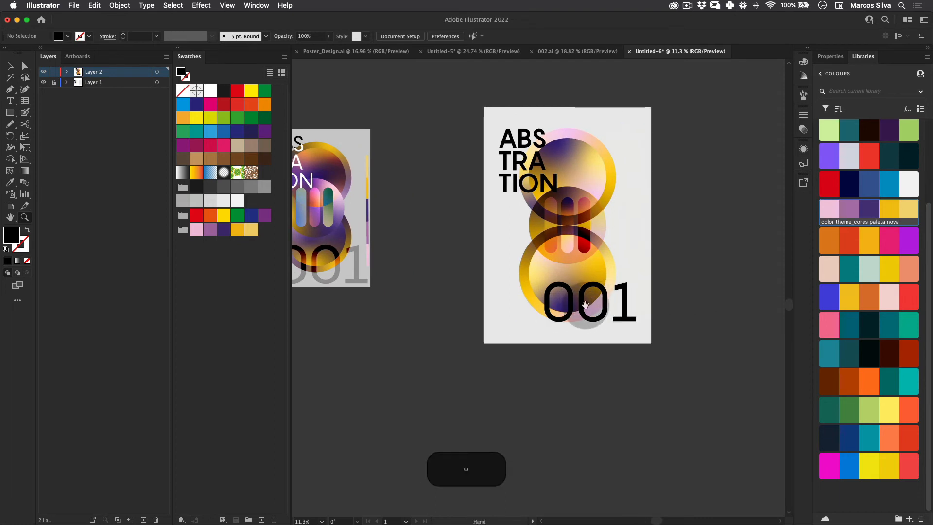
# - With the guides shown, scale the 001 text down proportionally to about 460 pt at the lower-right margin, then hide the guides
pyautogui.press('super+semicolon')
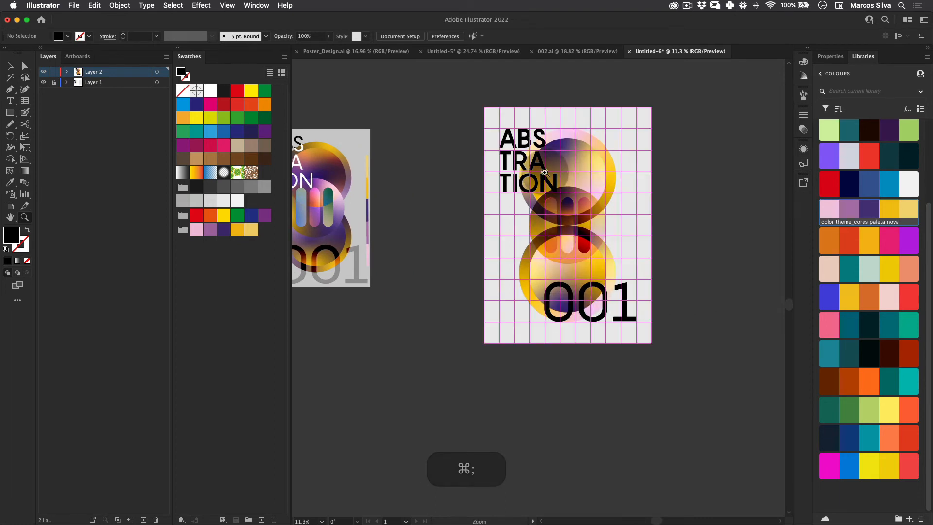
pyautogui.press('v')
pyautogui.click(562, 290)
pyautogui.press('e')
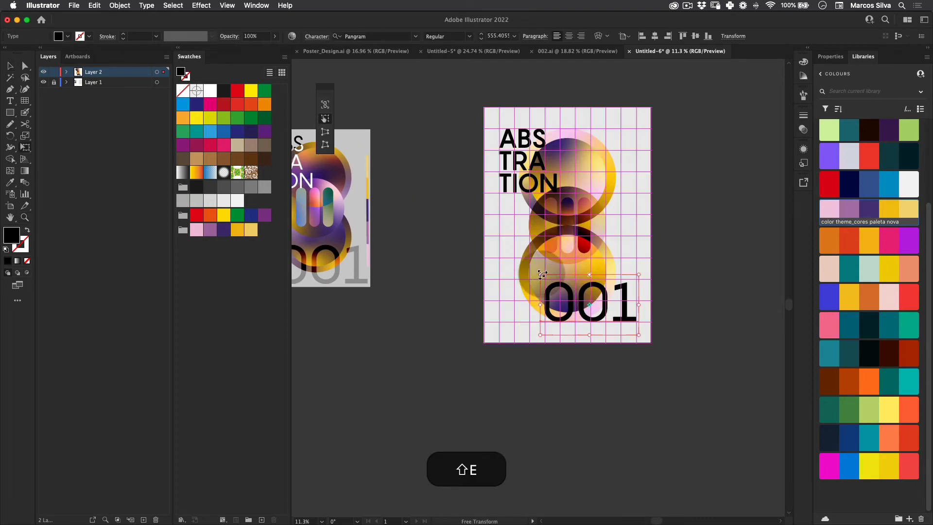
pyautogui.moveTo(541, 276); pyautogui.dragTo(558, 285)
pyautogui.press('v')
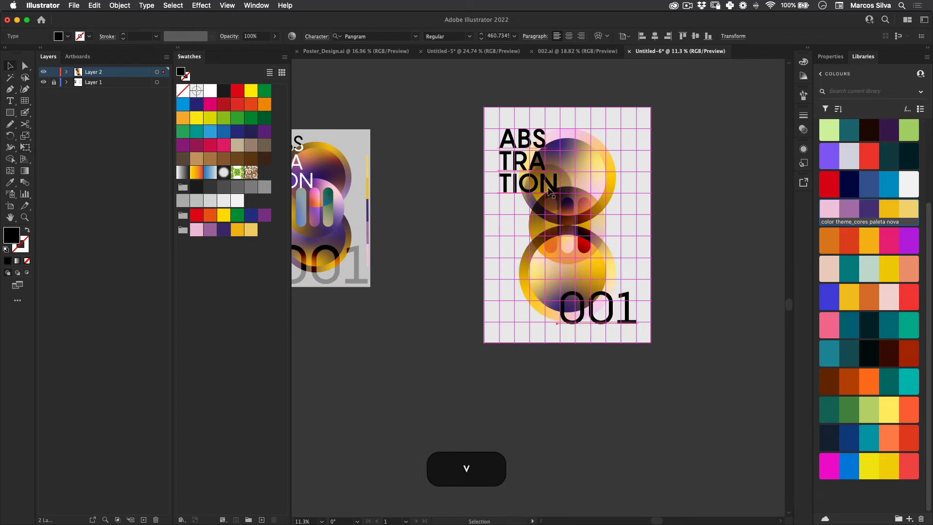
pyautogui.click(442, 426)
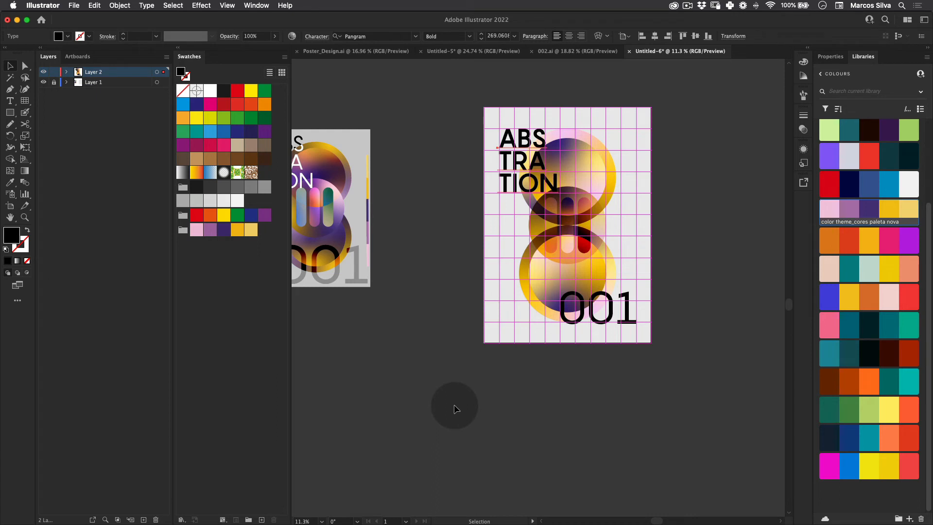
pyautogui.press('super+semicolon')
pyautogui.click(396, 403)
# - Set the 001 text's blending mode to Multiply
pyautogui.scroll(2, 370, 308)
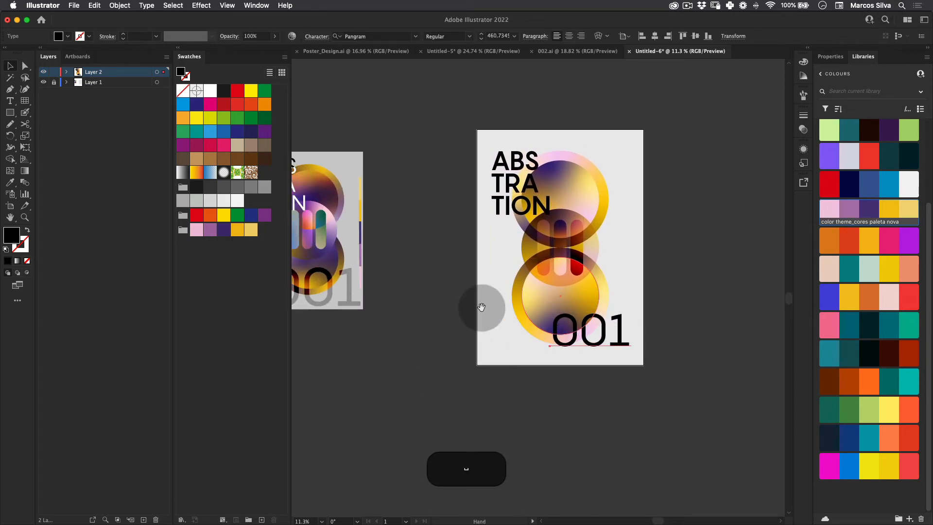
pyautogui.hscroll(-2, 477, 308)
pyautogui.hscroll(3, 468, 302)
pyautogui.scroll(-1, 467, 301)
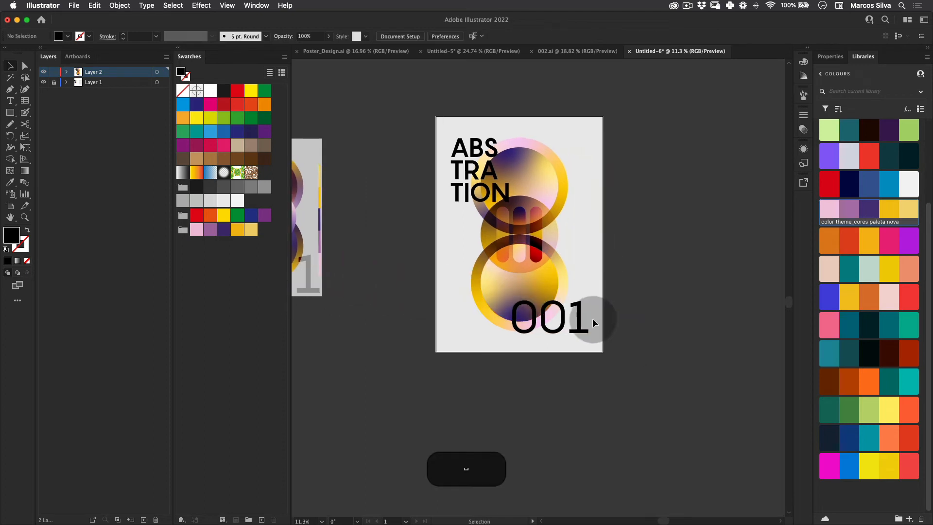
pyautogui.click(592, 320)
pyautogui.click(229, 36)
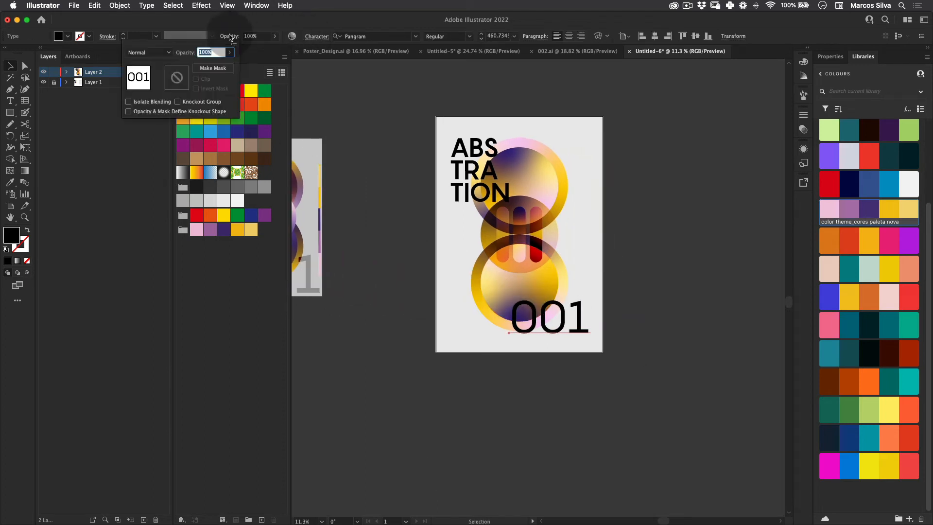
pyautogui.click(146, 52)
pyautogui.click(146, 87)
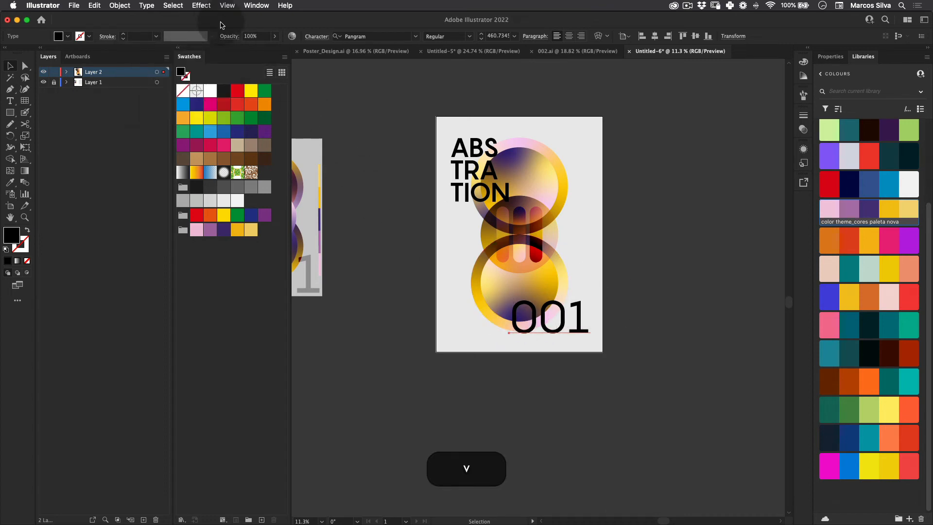
# - Try the Overlay, Soft Light, Hard Light and Difference blending modes on the 001 text
pyautogui.click(224, 36)
pyautogui.click(154, 53)
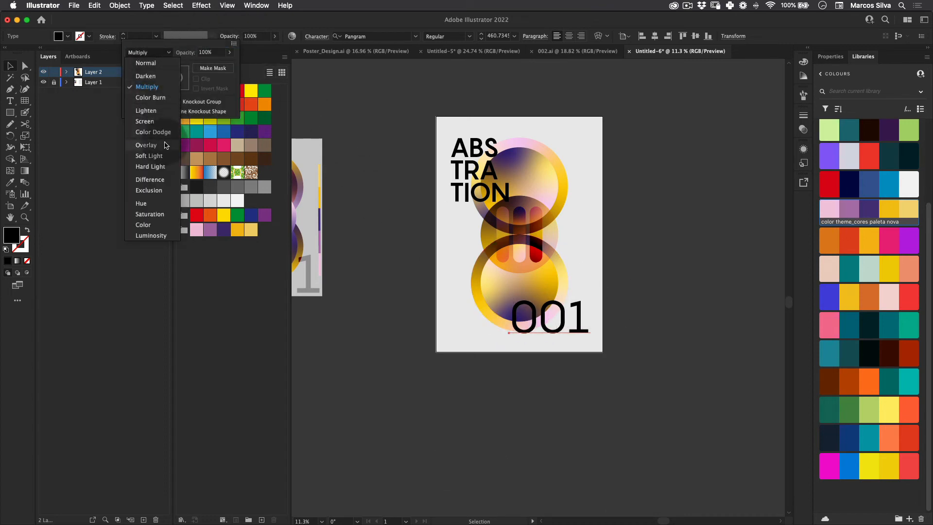
pyautogui.click(146, 145)
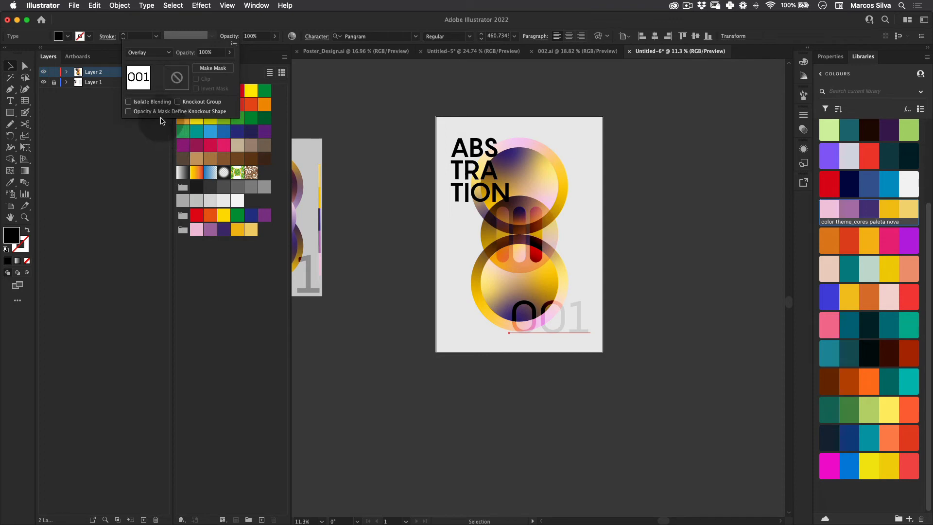
pyautogui.click(167, 52)
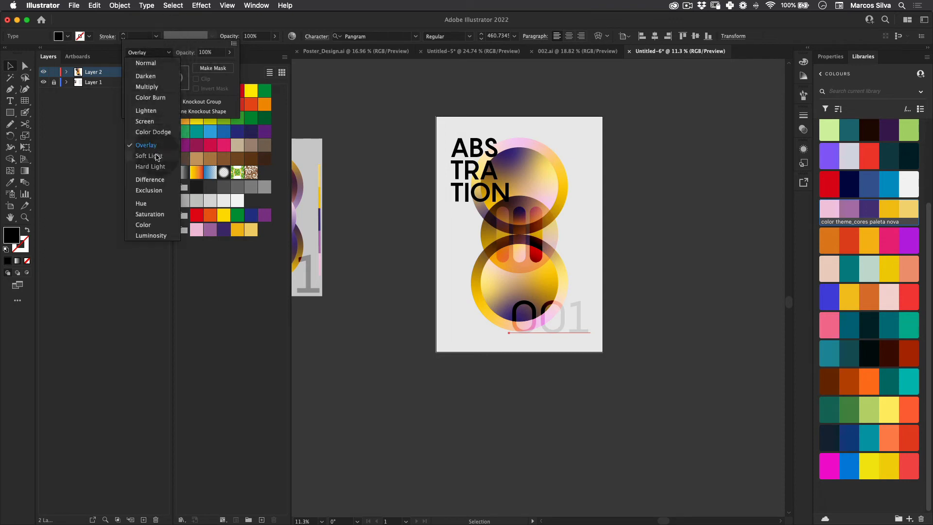
pyautogui.click(157, 156)
pyautogui.click(154, 55)
pyautogui.click(157, 170)
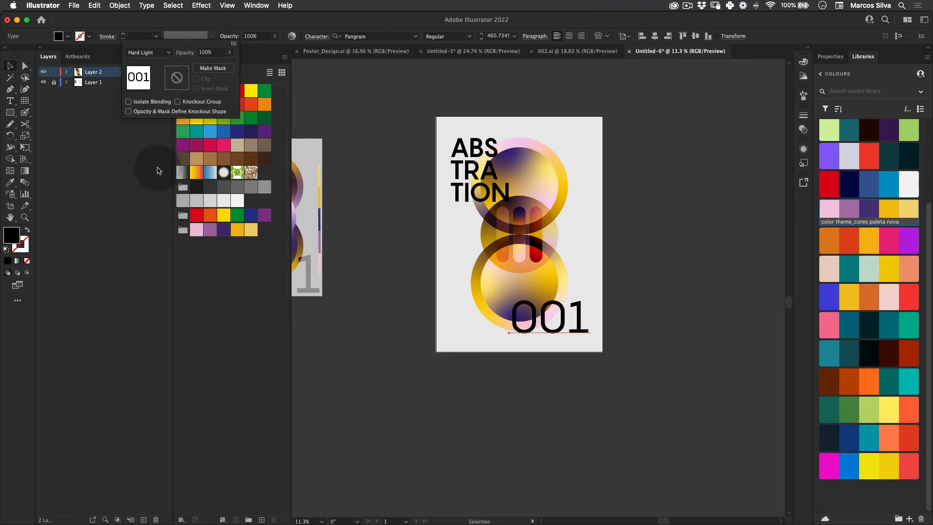
pyautogui.click(154, 52)
pyautogui.click(164, 177)
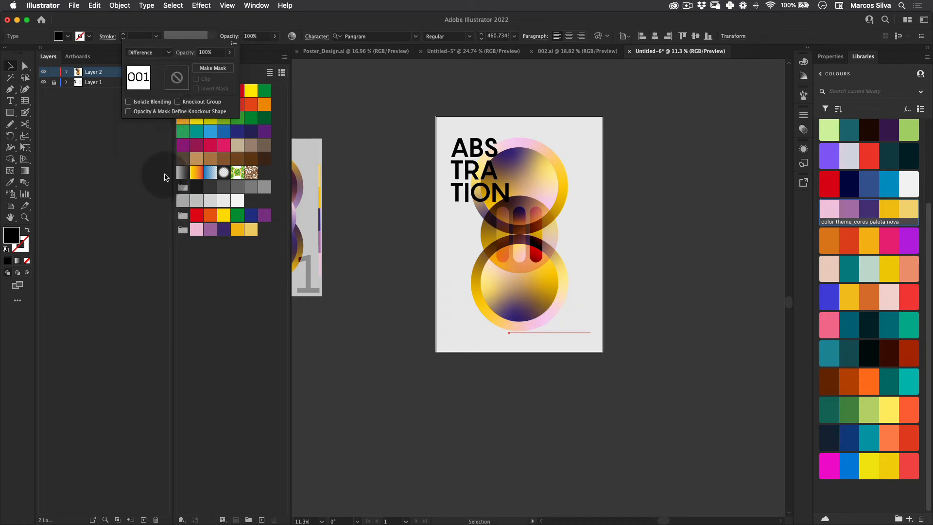
# - Try the Exclusion, Screen, Color Burn, Multiply and Darken blending modes on the 001 text
pyautogui.click(151, 52)
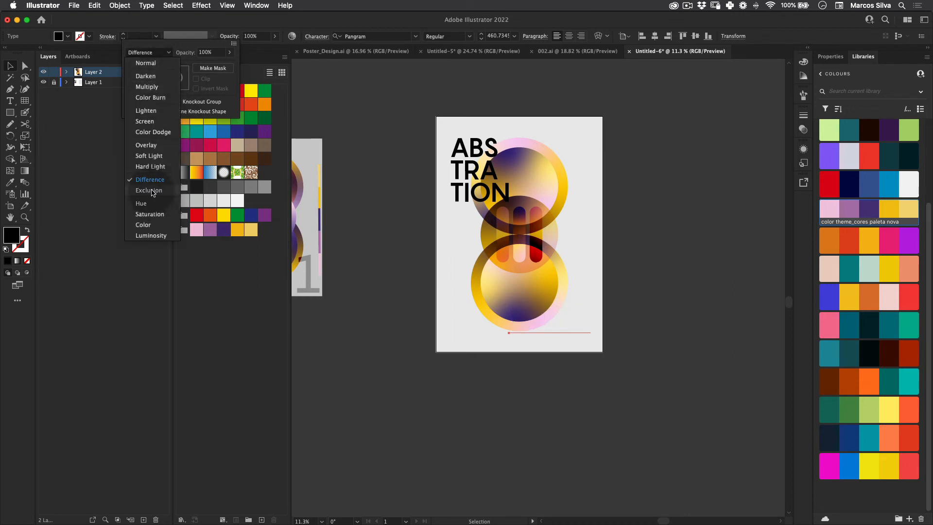
pyautogui.click(152, 191)
pyautogui.click(143, 53)
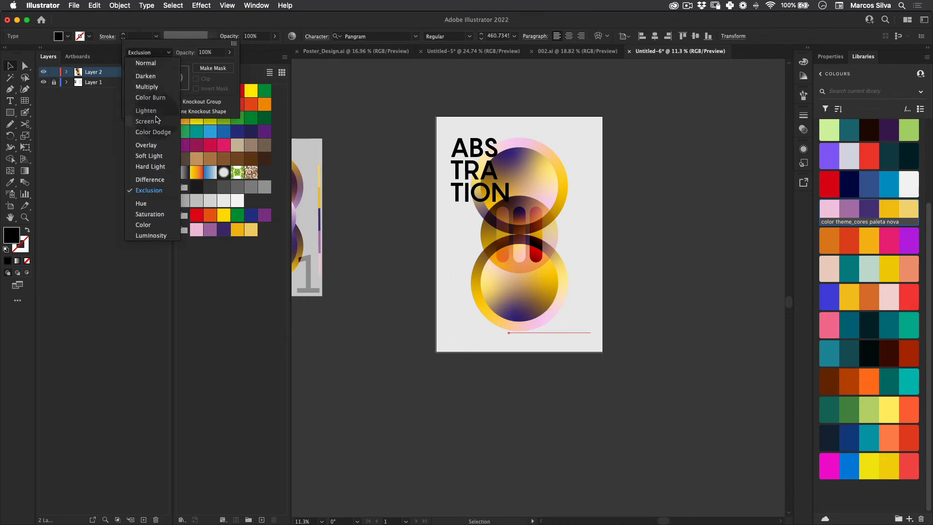
pyautogui.click(145, 121)
pyautogui.click(153, 53)
pyautogui.click(158, 97)
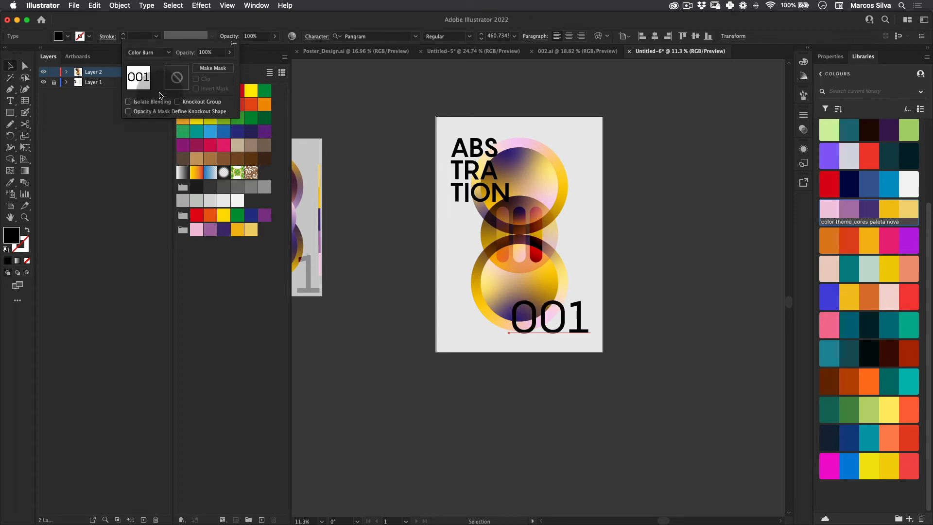
pyautogui.click(154, 54)
pyautogui.click(157, 88)
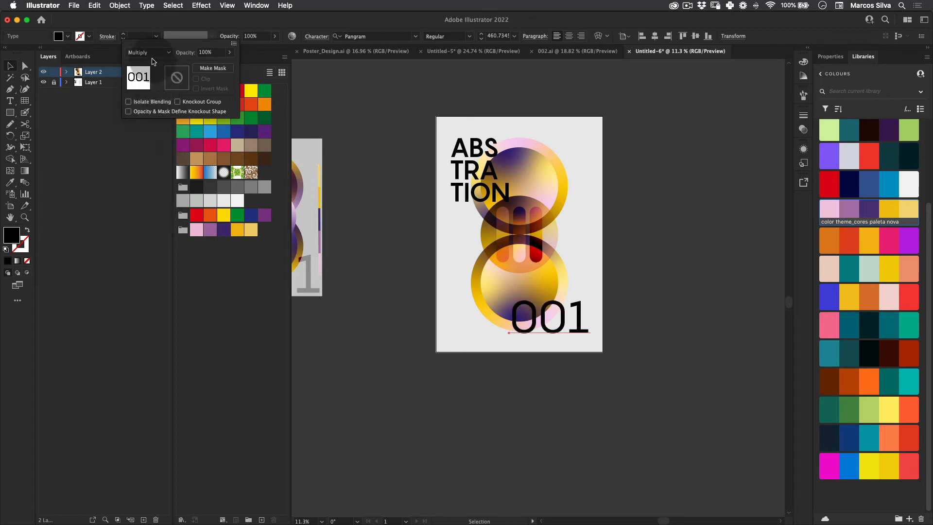
pyautogui.click(152, 57)
pyautogui.click(156, 76)
# - Set the 001 text's blending mode to Overlay and deselect it
pyautogui.click(155, 53)
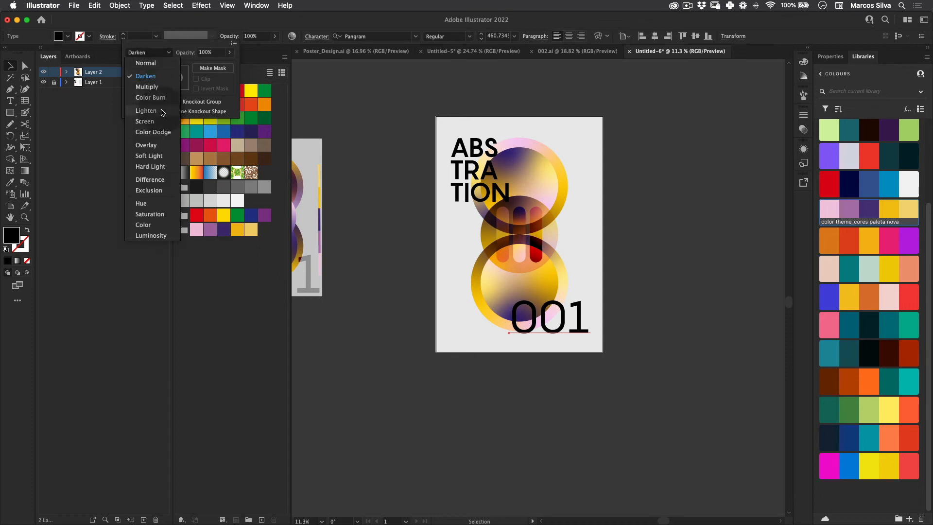
pyautogui.click(160, 123)
pyautogui.press('Escape')
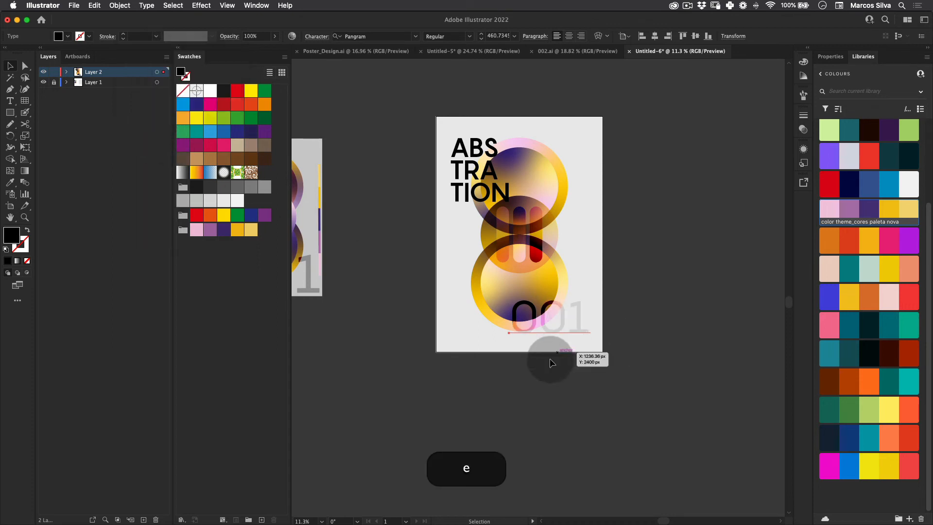
pyautogui.press('v')
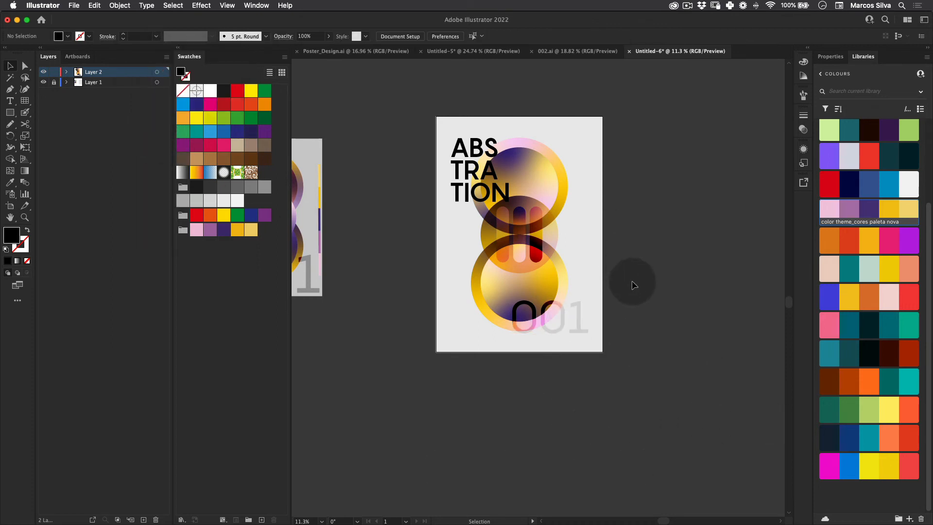
# - Compare the ABSTRATION title's overlap with the circle on the reference poster against the new poster
pyautogui.click(480, 195)
pyautogui.press('space')
pyautogui.moveTo(379, 205); pyautogui.dragTo(377, 149)
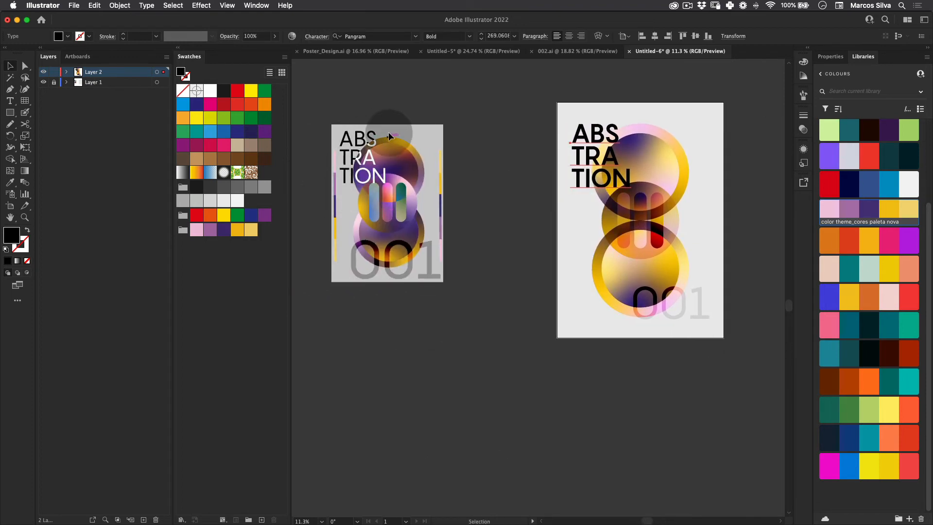
pyautogui.moveTo(535, 207); pyautogui.dragTo(421, 200)
pyautogui.press('z')
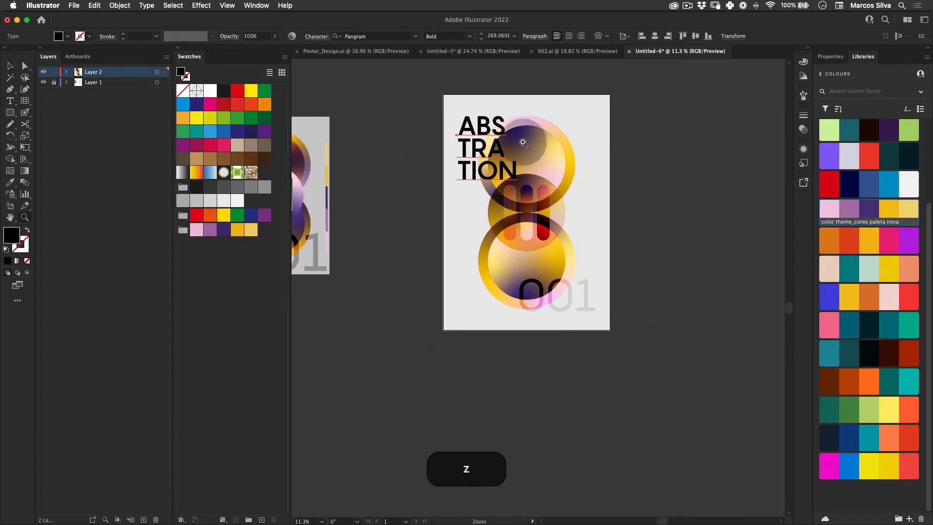
pyautogui.moveTo(523, 143); pyautogui.dragTo(594, 130)
pyautogui.press('v')
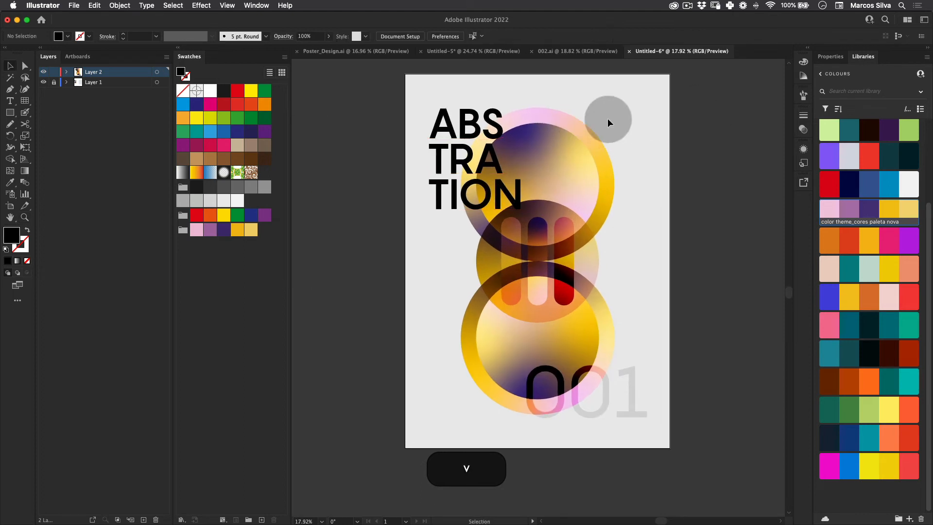
# - Duplicate the ABSTRATION title in place and fill the copy with the near-white swatch
pyautogui.click(570, 121)
pyautogui.keyDown('super'); pyautogui.click(467, 137); pyautogui.keyUp('super')
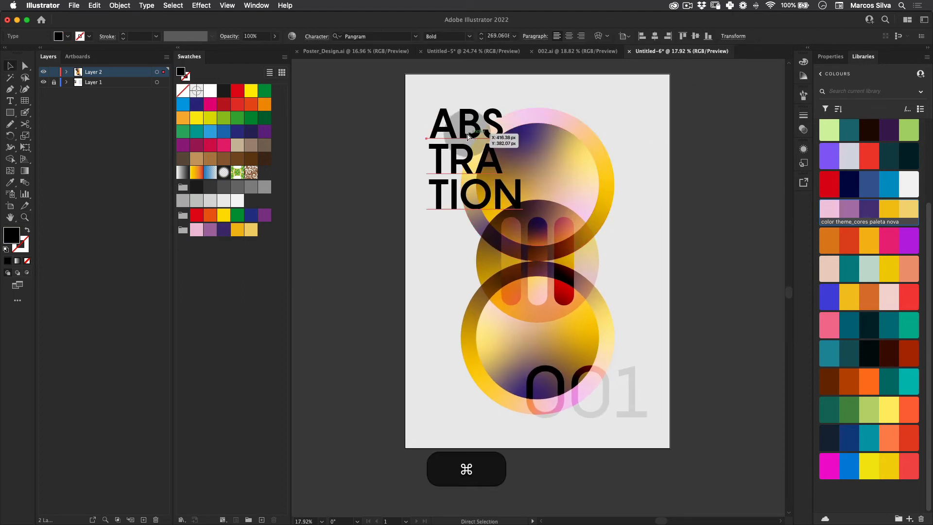
pyautogui.click(95, 5)
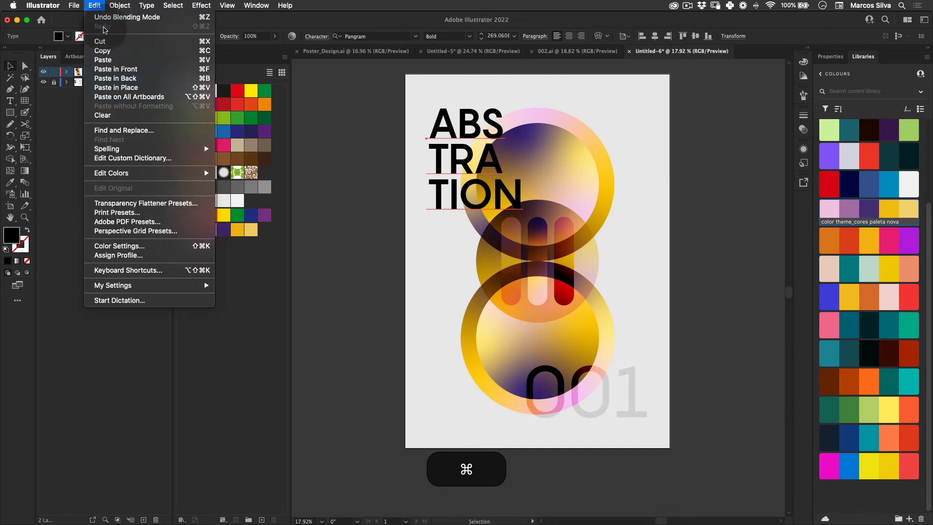
pyautogui.click(97, 4)
pyautogui.click(96, 5)
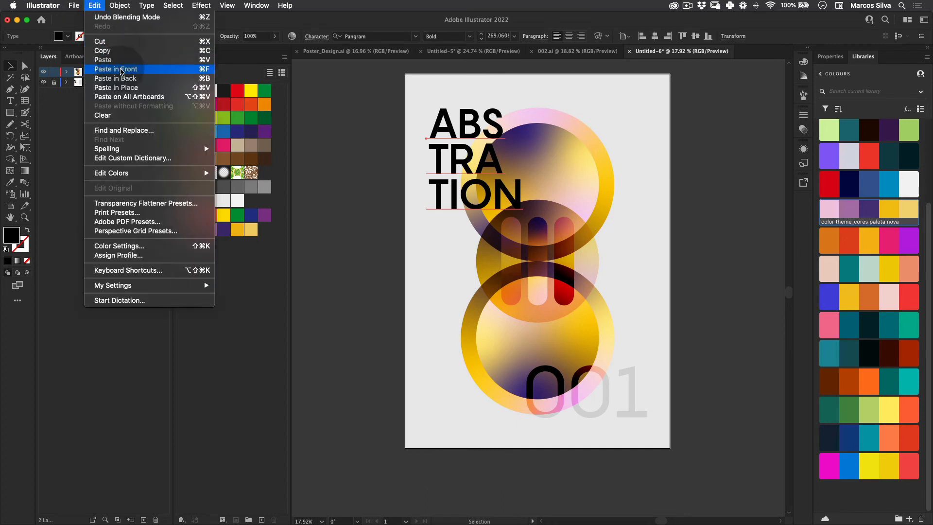
pyautogui.click(116, 87)
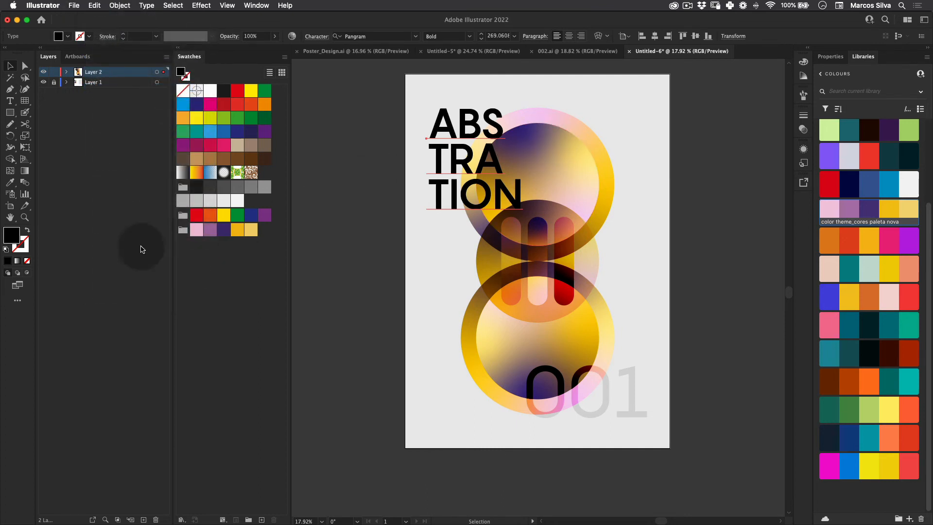
pyautogui.click(238, 202)
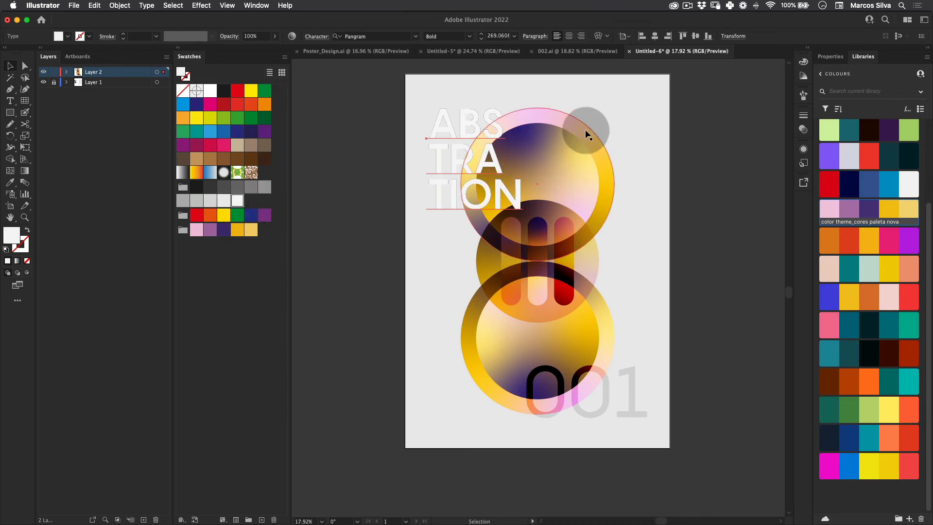
# - Undo the accidental move and duplicate the upper large gradient circle in place
pyautogui.press('super+z')
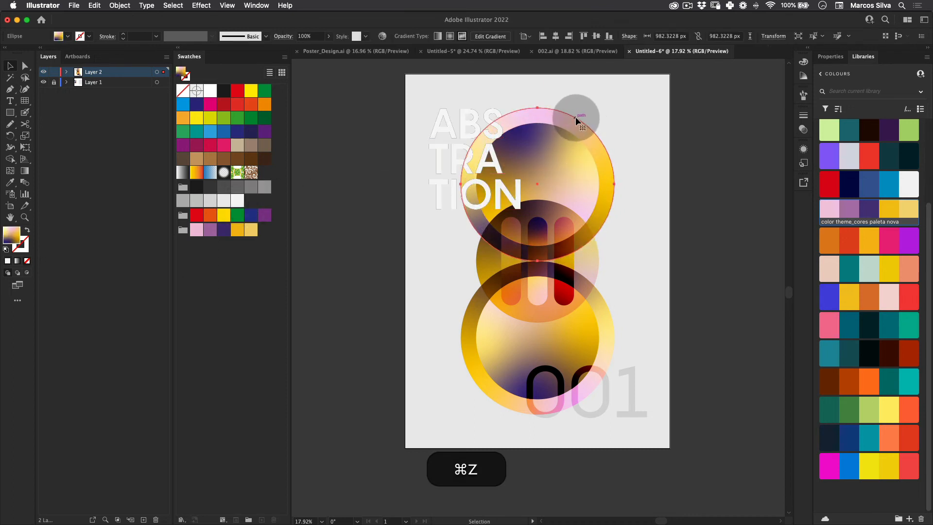
pyautogui.rightClick(570, 118)
pyautogui.click(278, 96)
pyautogui.click(94, 5)
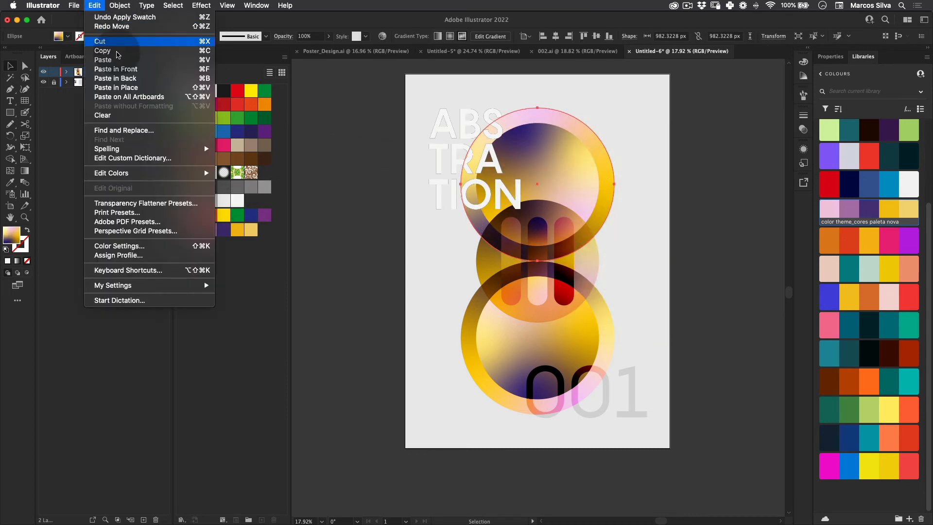
pyautogui.click(103, 50)
pyautogui.click(94, 5)
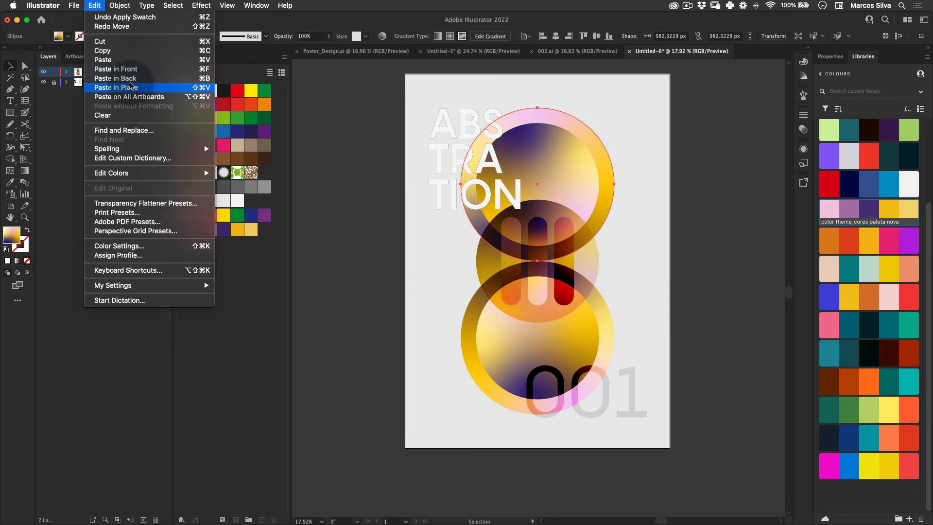
pyautogui.click(116, 88)
# - Make a clipping mask that confines the near-white title copy to the duplicated circle, and deselect it
pyautogui.keyDown('shift'); pyautogui.click(478, 120); pyautogui.keyUp('shift')
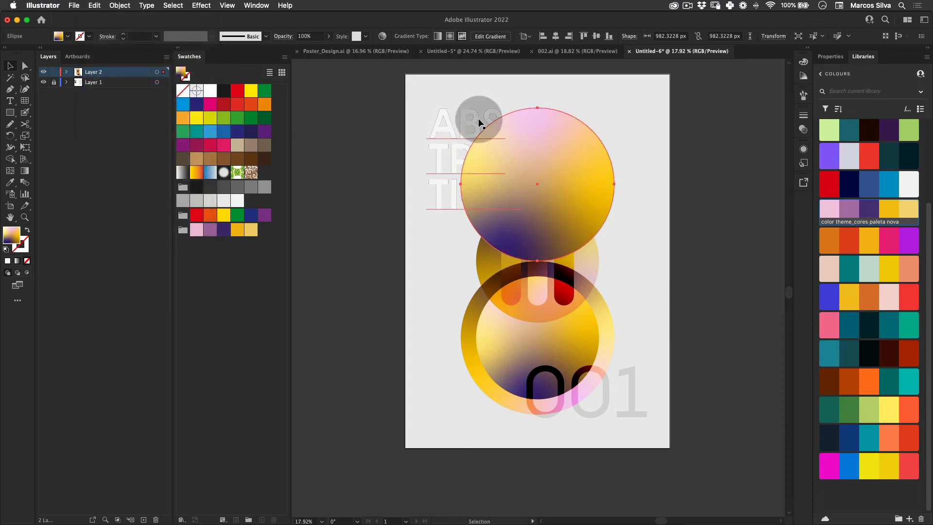
pyautogui.keyDown('shift'); pyautogui.click(567, 129); pyautogui.keyUp('shift')
pyautogui.keyDown('shift'); pyautogui.click(473, 164); pyautogui.keyUp('shift')
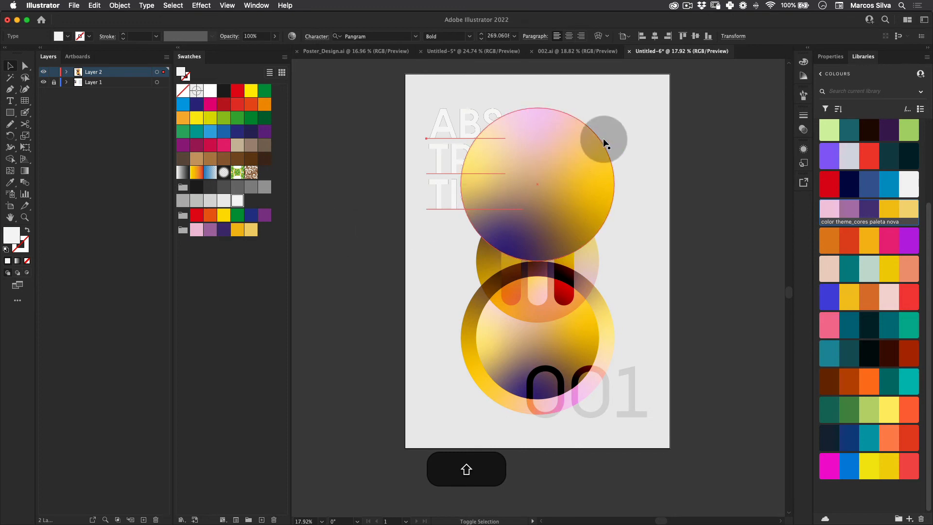
pyautogui.keyDown('shift'); pyautogui.click(590, 137); pyautogui.keyUp('shift')
pyautogui.rightClick(575, 130)
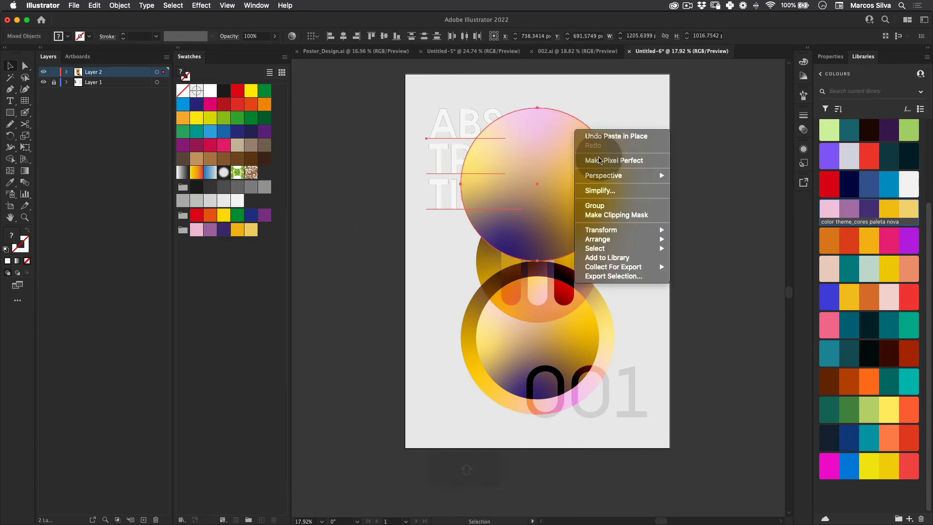
pyautogui.click(616, 214)
pyautogui.press('v')
pyautogui.click(419, 255)
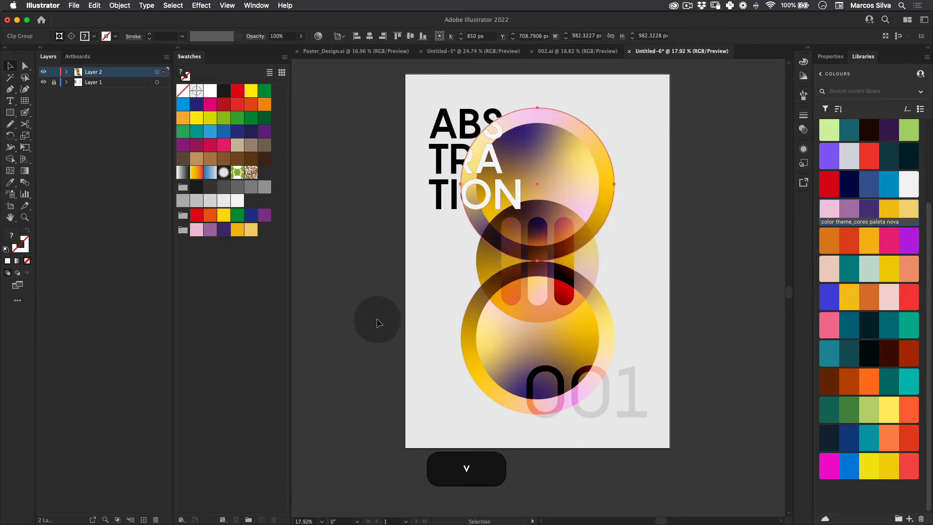
# - Send the black ABSTRATION title to the back of its layer and deselect it
pyautogui.press('z')
pyautogui.moveTo(478, 295); pyautogui.dragTo(572, 168)
pyautogui.press('z')
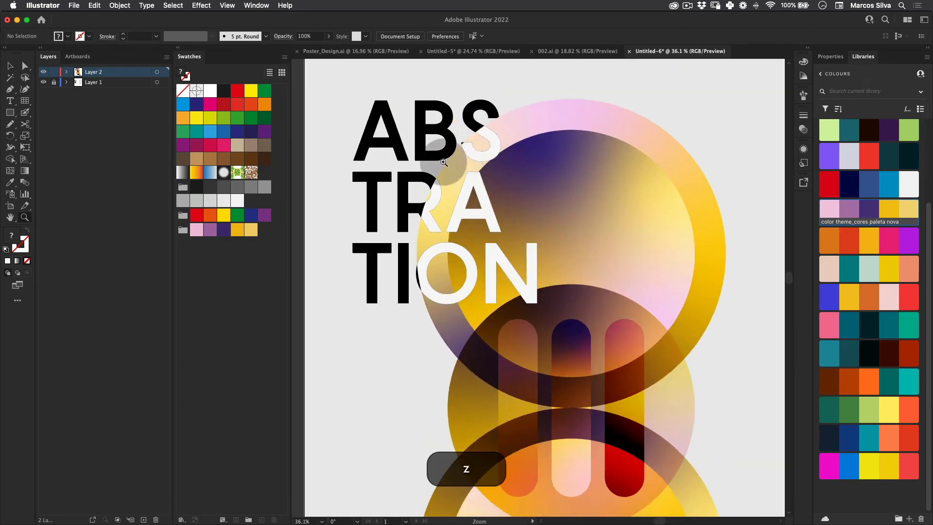
pyautogui.moveTo(435, 144); pyautogui.dragTo(504, 118)
pyautogui.moveTo(552, 163); pyautogui.dragTo(406, 167)
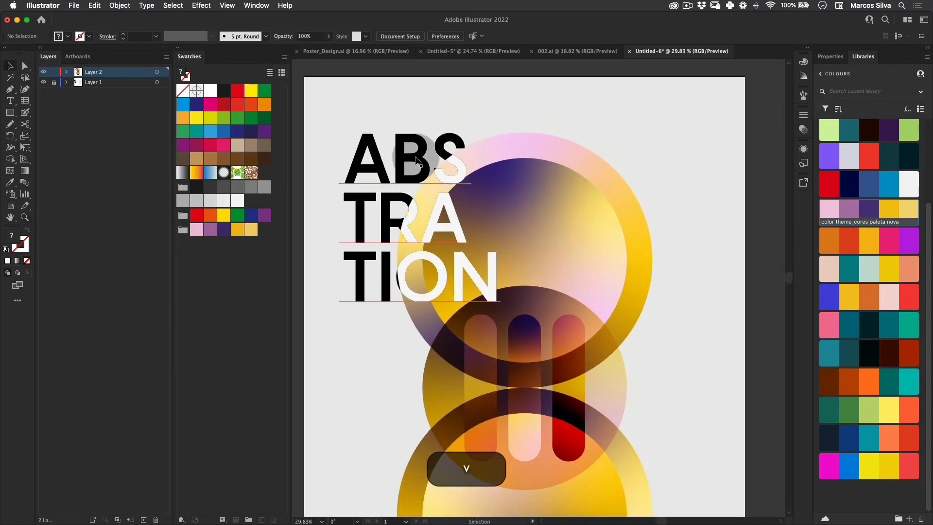
pyautogui.click(400, 170)
pyautogui.press('space')
pyautogui.moveTo(470, 167); pyautogui.dragTo(510, 166)
pyautogui.rightClick(457, 157)
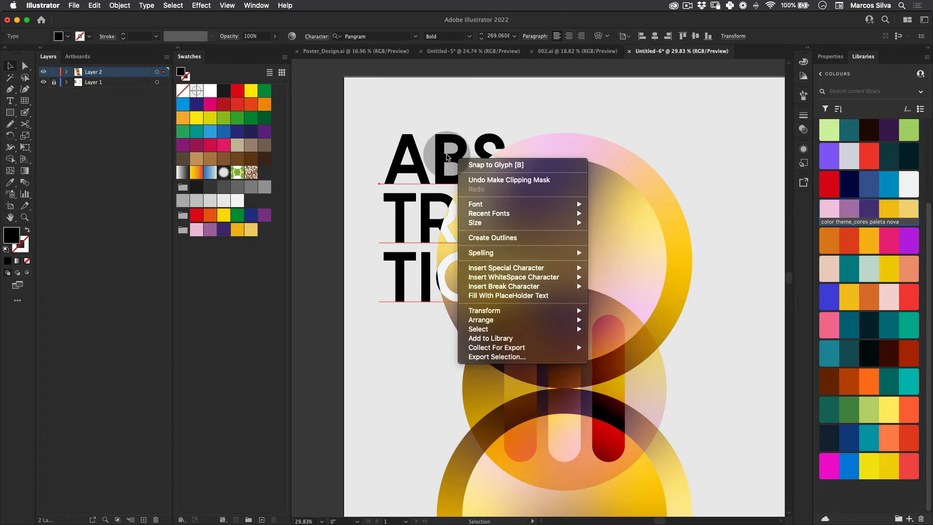
pyautogui.moveTo(486, 320)
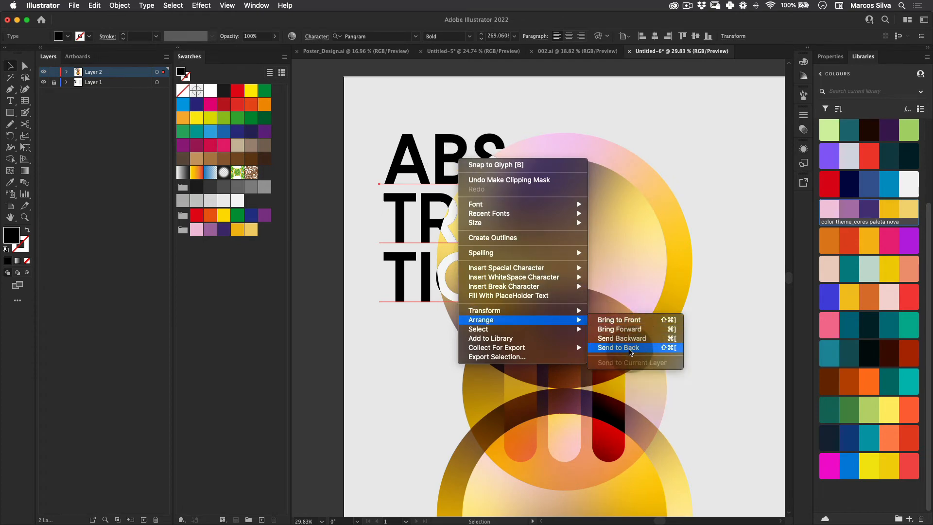
pyautogui.click(629, 348)
pyautogui.click(388, 363)
# - Examine the letter edges where the title crosses the upper circle, and the poster as a whole
pyautogui.press('z')
pyautogui.moveTo(550, 219); pyautogui.dragTo(478, 140)
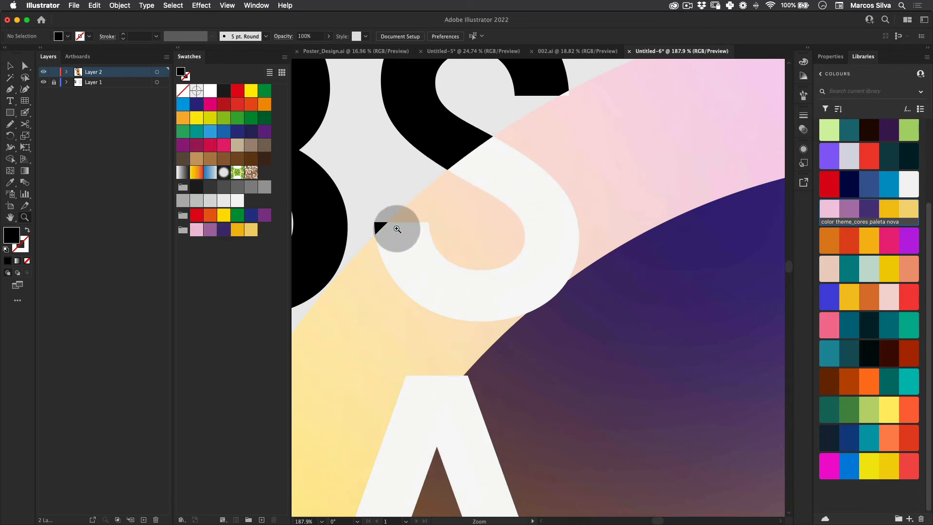
pyautogui.scroll(-10, 397, 229)
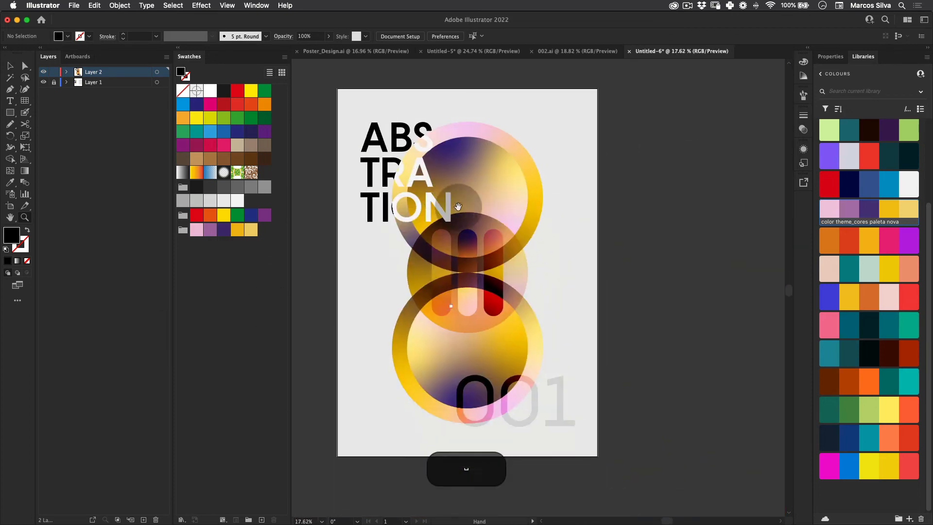
pyautogui.press('z')
pyautogui.moveTo(458, 207); pyautogui.dragTo(466, 165)
pyautogui.press('z')
pyautogui.click(464, 166)
pyautogui.press('v')
pyautogui.rightClick(539, 135)
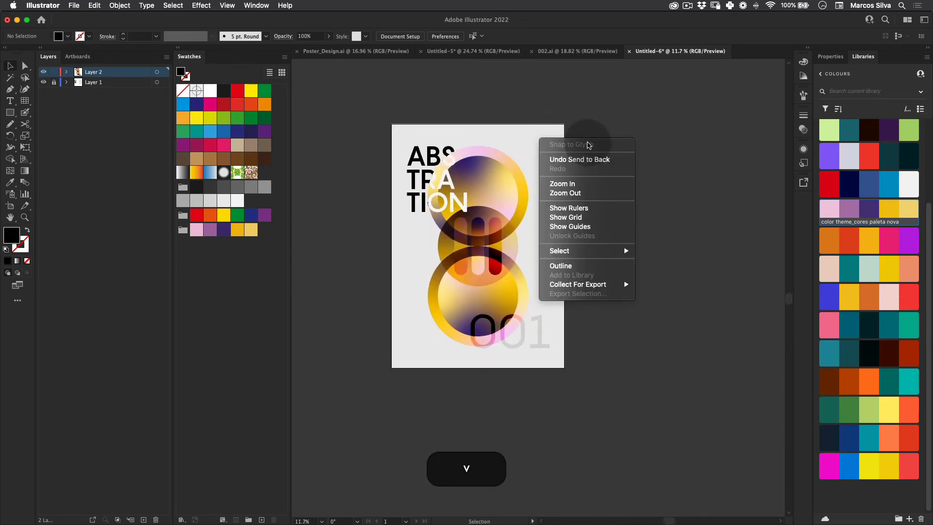
pyautogui.click(289, 124)
# - Unlock Layer 1, try gray swatches on the background rectangle and fill it with the light gray one
pyautogui.click(54, 82)
pyautogui.click(539, 141)
pyautogui.press('v')
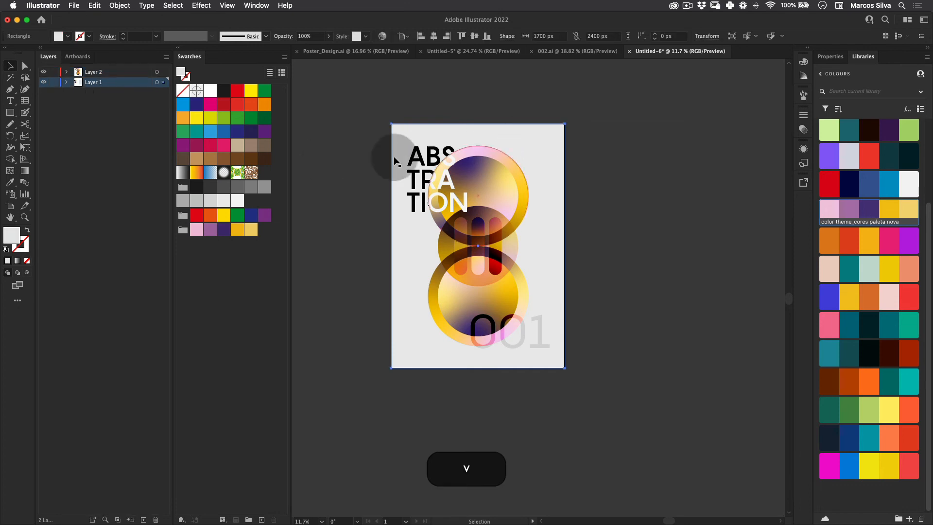
pyautogui.click(197, 204)
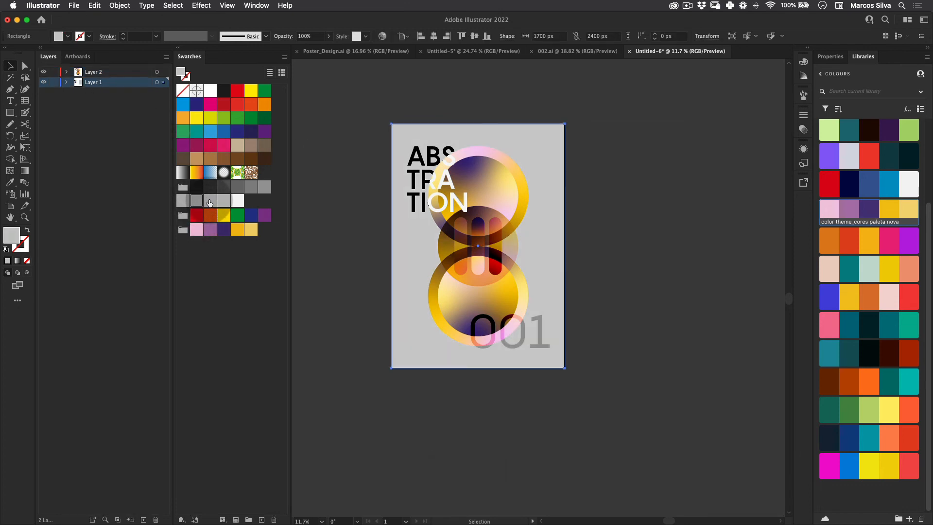
pyautogui.click(210, 199)
pyautogui.click(237, 200)
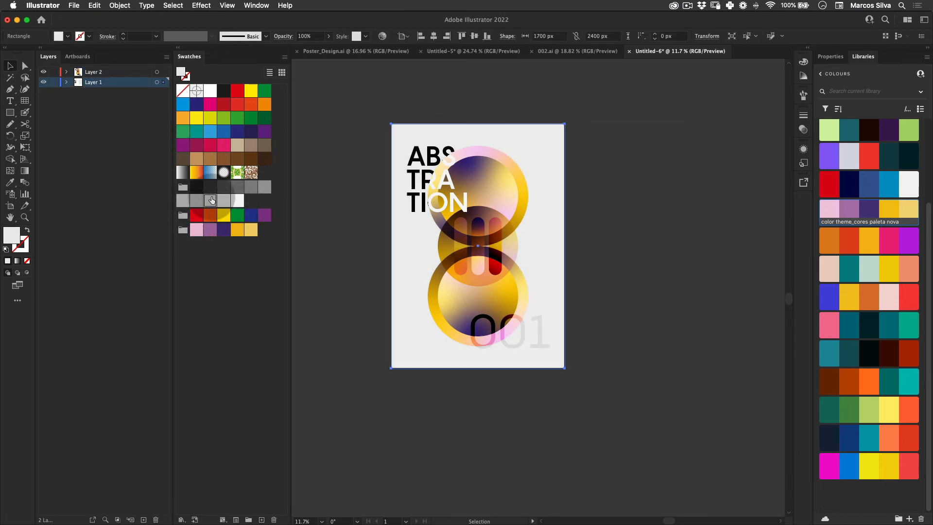
pyautogui.click(197, 200)
pyautogui.click(369, 396)
# - Nudge the black title and its clipped near-white copy together about 12 px to the right
pyautogui.press('z')
pyautogui.click(567, 92)
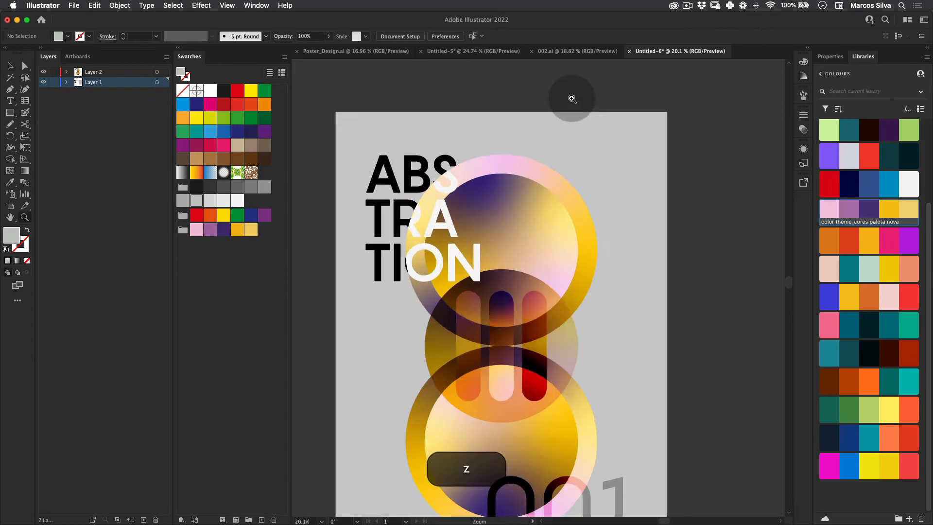
pyautogui.press('z')
pyautogui.moveTo(482, 251); pyautogui.dragTo(344, 273)
pyautogui.press('v')
pyautogui.click(392, 229)
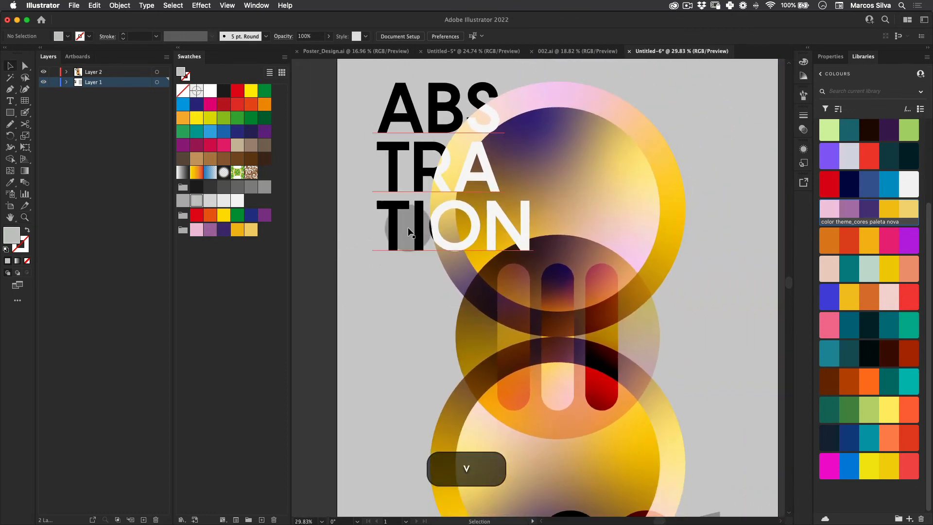
pyautogui.keyDown('shift'); pyautogui.click(493, 184); pyautogui.keyUp('shift')
pyautogui.hotkey('shift', 'Right')
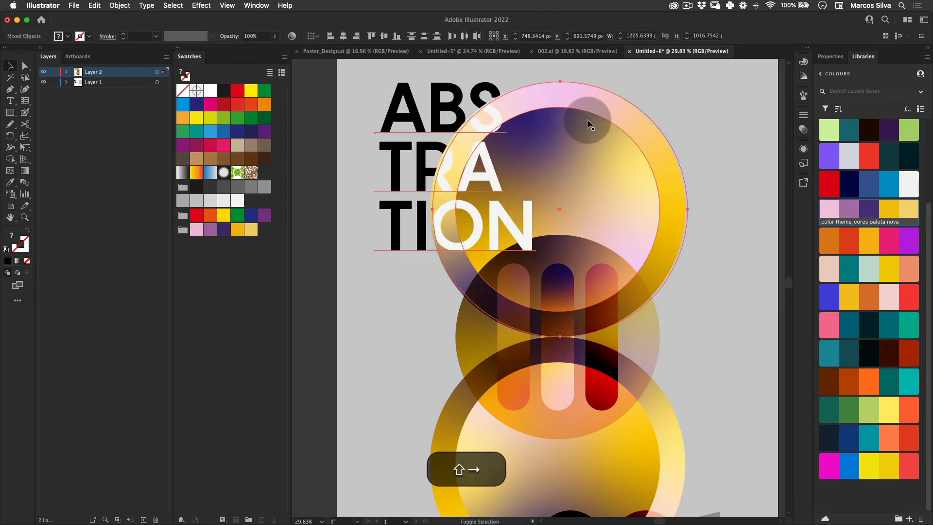
pyautogui.hotkey('shift', 'Right')
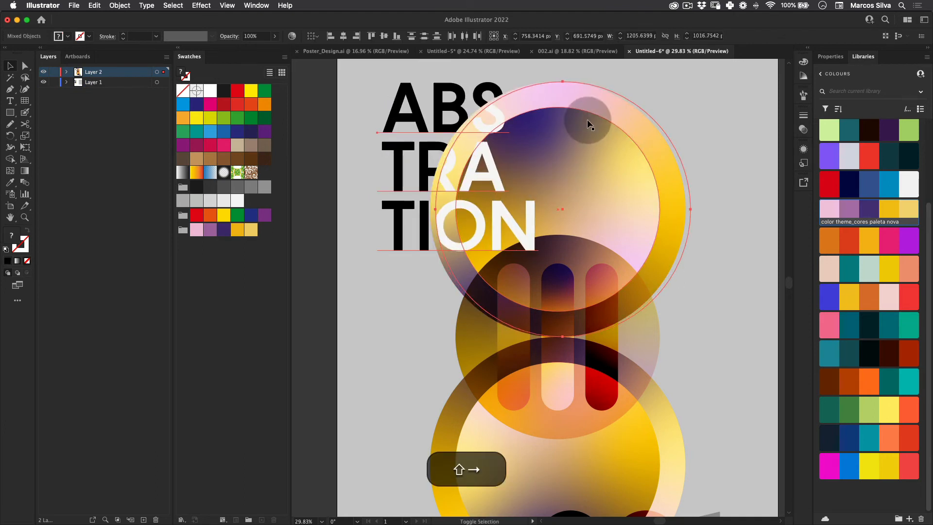
pyautogui.hotkey('shift', 'Left')
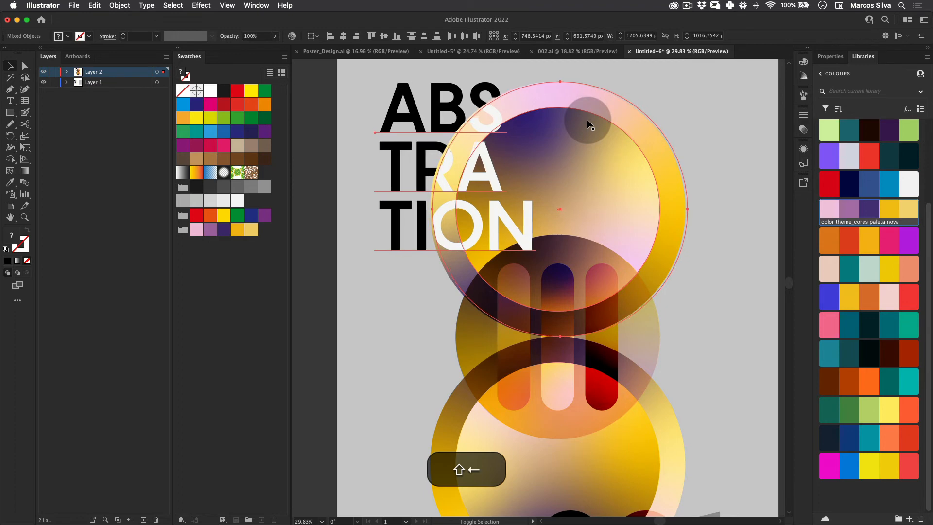
pyautogui.press('Right')
pyautogui.press('Right')
# - Try nudging the title and its clipped copy back about 10 px to the left
pyautogui.press('v')
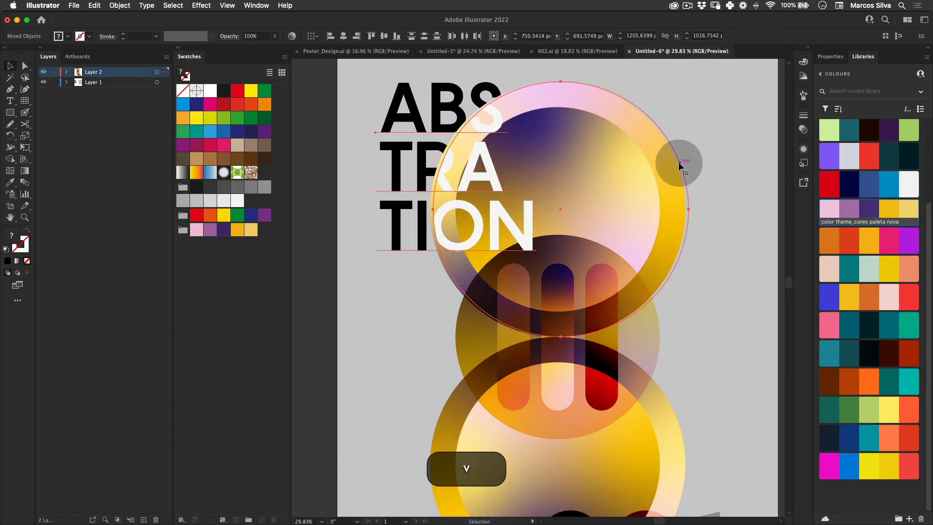
pyautogui.hotkey('shift', 'Left')
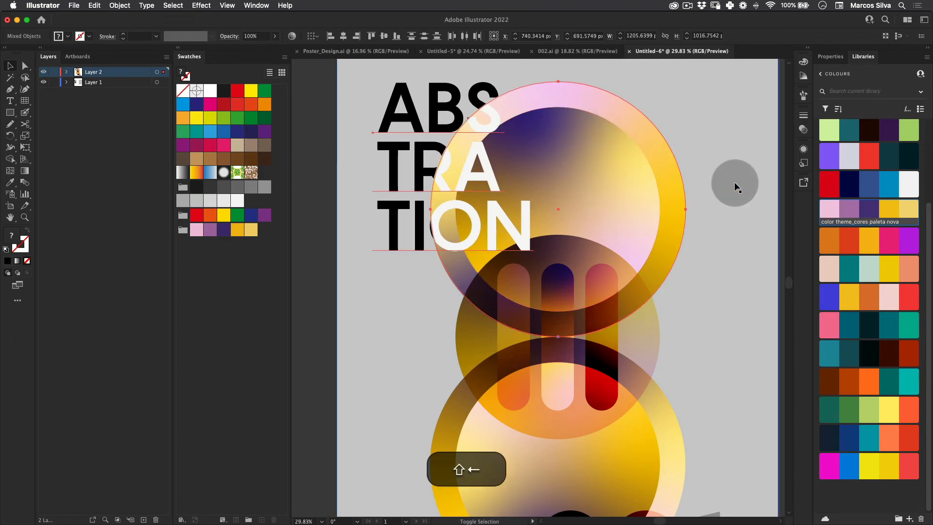
pyautogui.press('Left')
pyautogui.press('super+z')
# - Isolate the clip group, realign its clipping circle with the upper gradient circle, and exit isolation
pyautogui.press('v')
pyautogui.click(503, 220)
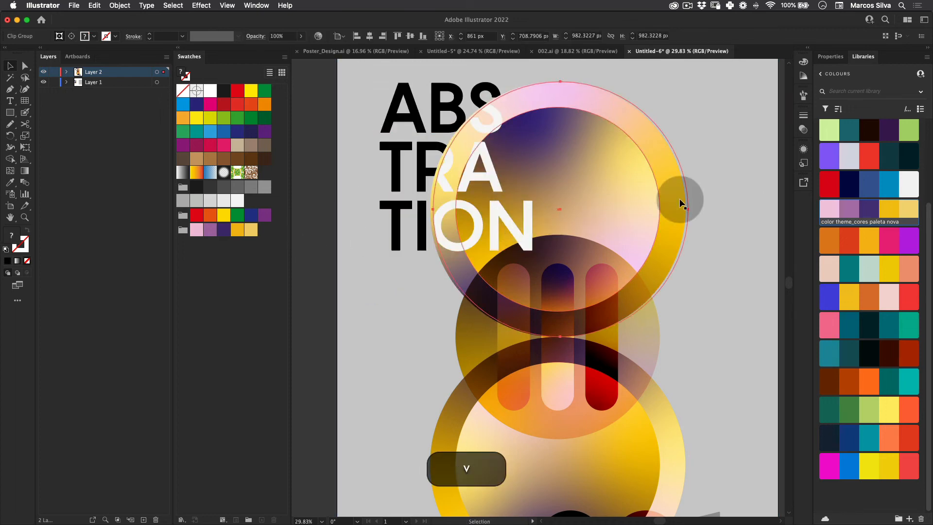
pyautogui.doubleClick(677, 159)
pyautogui.moveTo(678, 159); pyautogui.dragTo(675, 158)
pyautogui.doubleClick(344, 263)
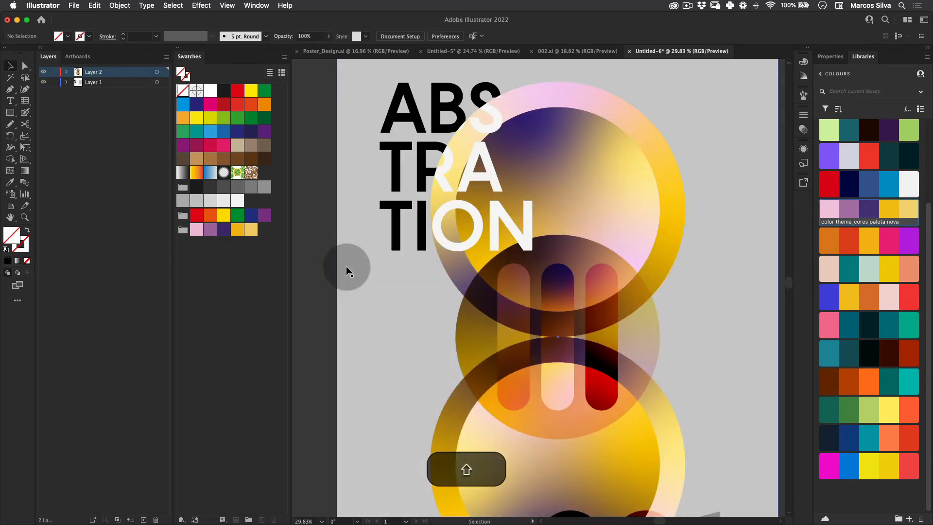
pyautogui.press('z')
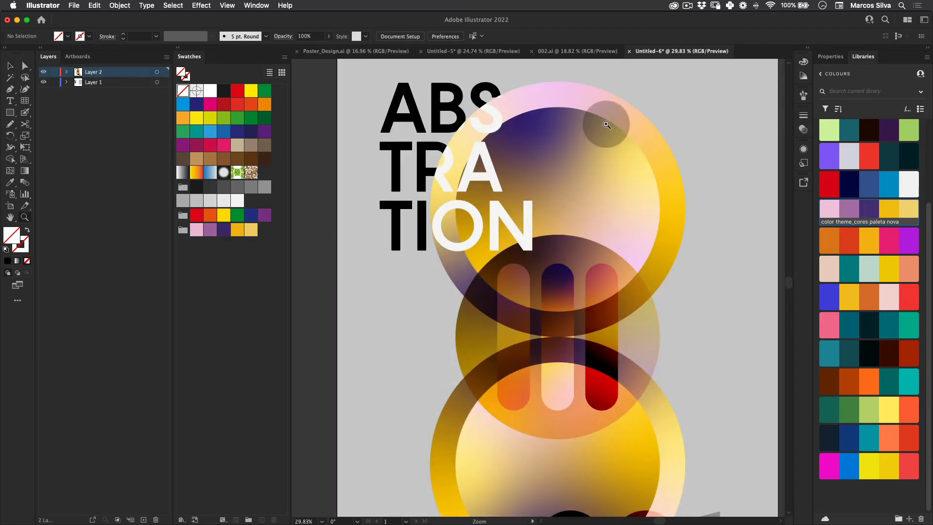
# - Add a new top layer, draw a rectangle of about 1697 × 2397 px over the whole artboard and fill it near-black
pyautogui.press('z')
pyautogui.moveTo(599, 140); pyautogui.dragTo(505, 212)
pyautogui.press('space')
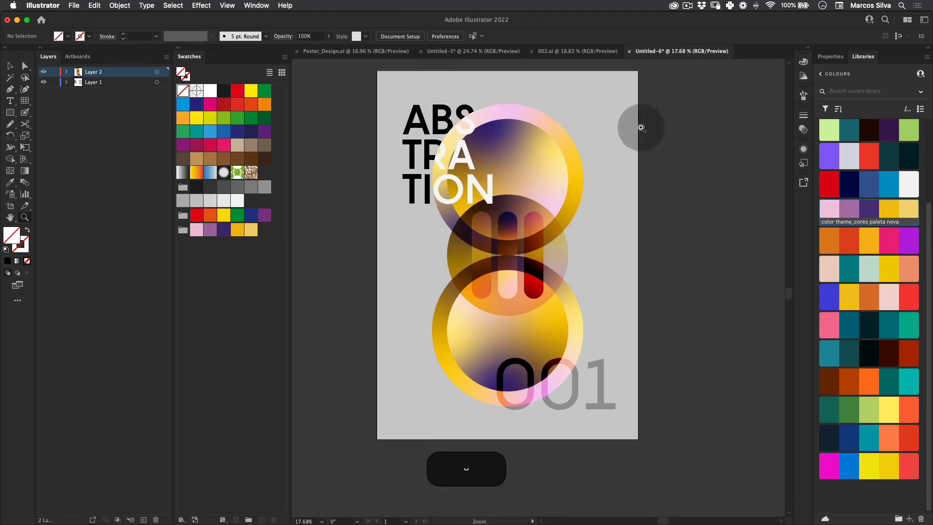
pyautogui.press('v')
pyautogui.click(145, 519)
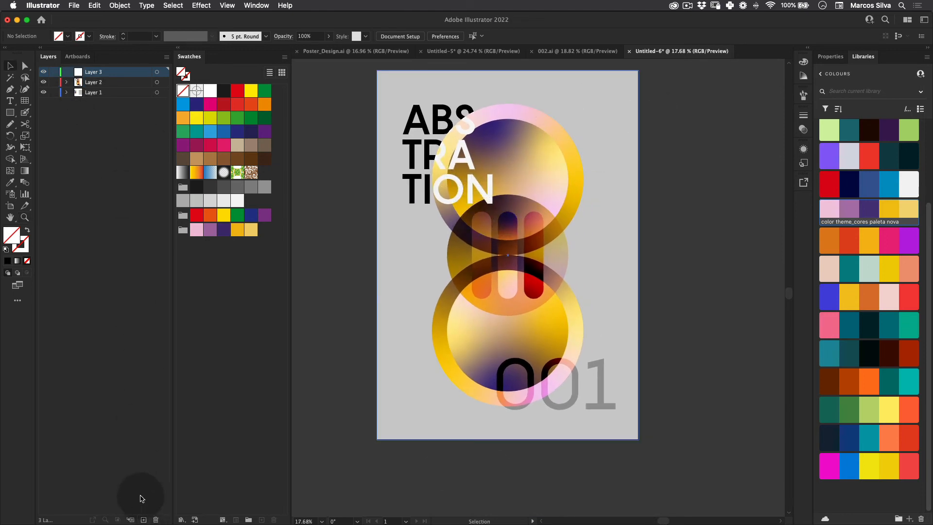
pyautogui.moveTo(576, 172); pyautogui.dragTo(533, 187)
pyautogui.click(10, 112)
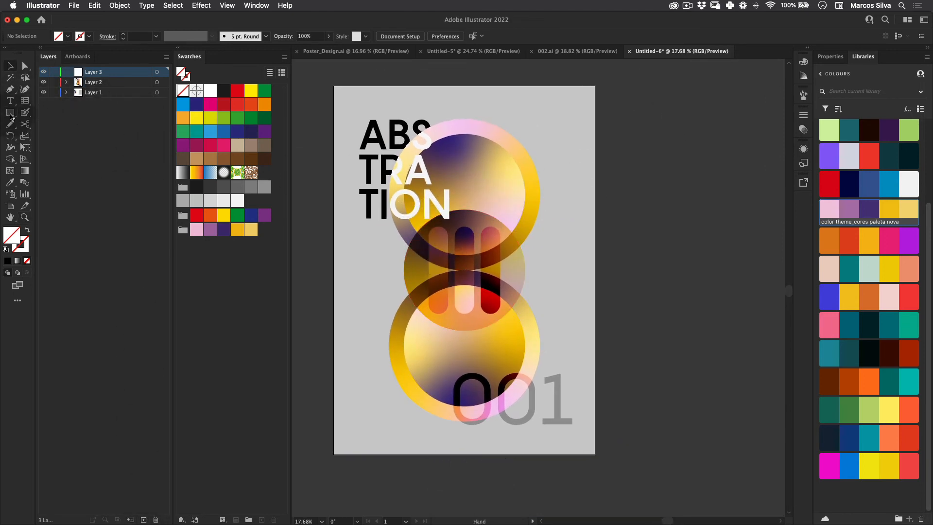
pyautogui.moveTo(333, 85); pyautogui.dragTo(383, 128)
pyautogui.moveTo(406, 172); pyautogui.dragTo(594, 453)
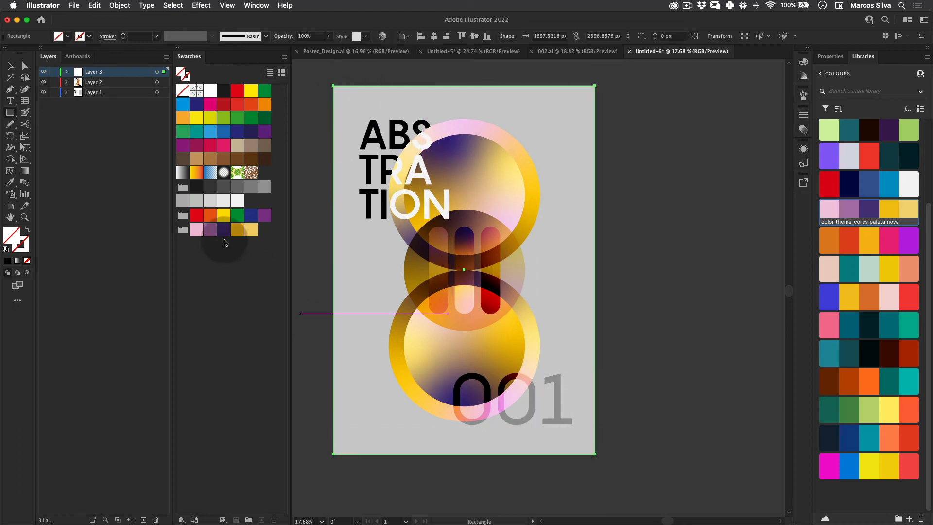
pyautogui.click(196, 187)
# - Apply a Grain texture effect to the near-black rectangle with intensity 7, contrast 15 and Stippled grain type
pyautogui.click(201, 5)
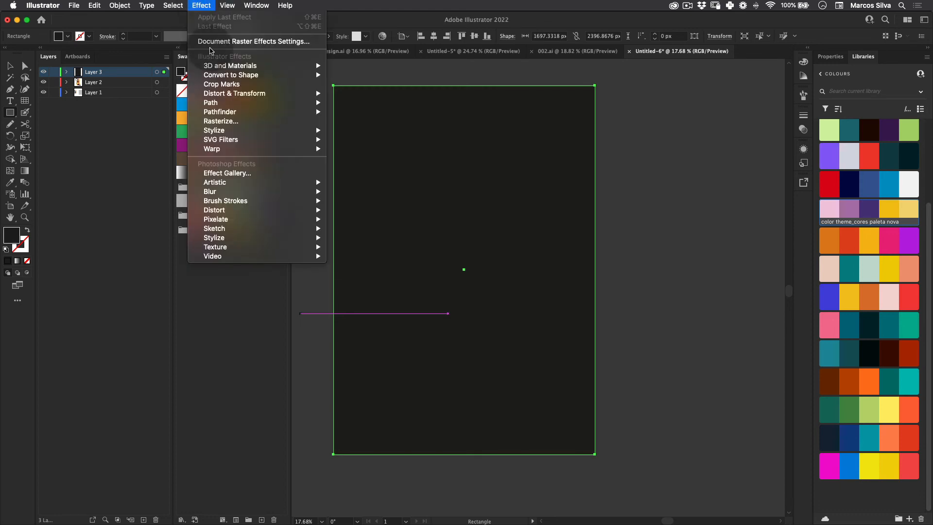
pyautogui.moveTo(274, 222)
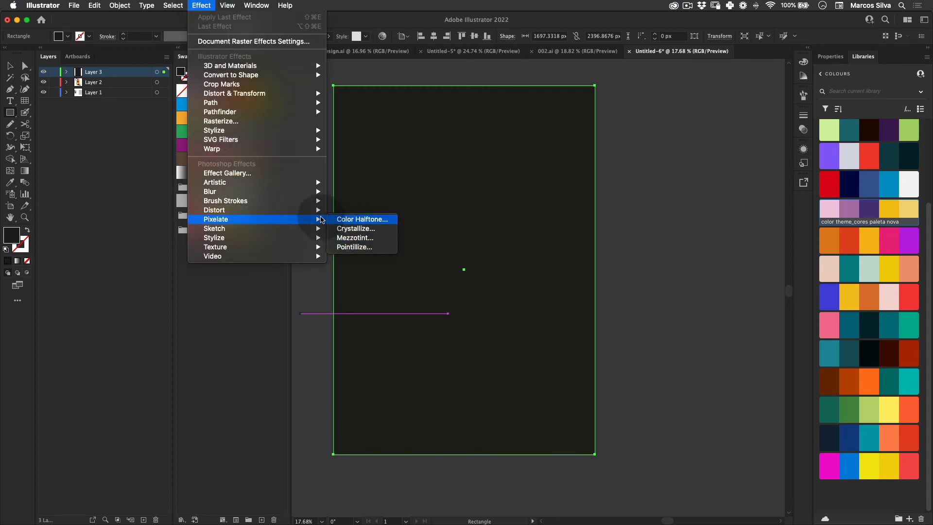
pyautogui.moveTo(300, 193)
pyautogui.moveTo(316, 247)
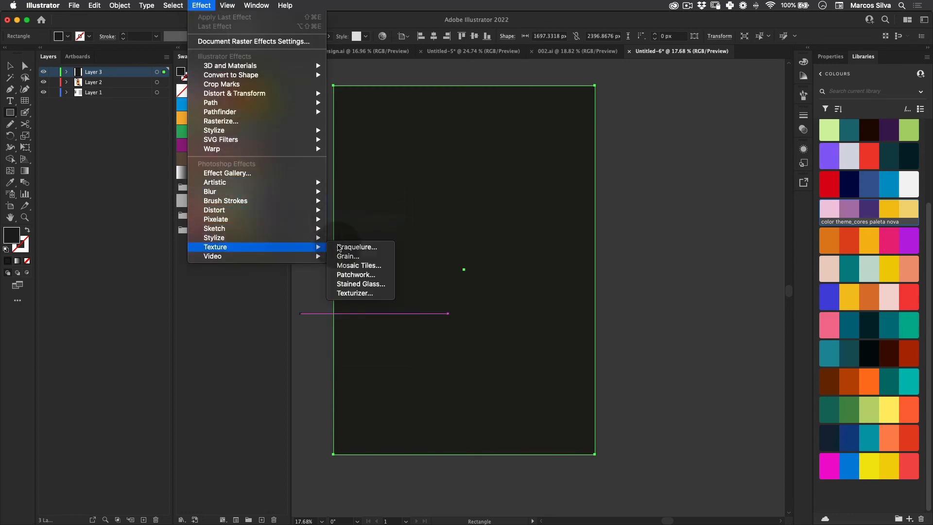
pyautogui.click(368, 255)
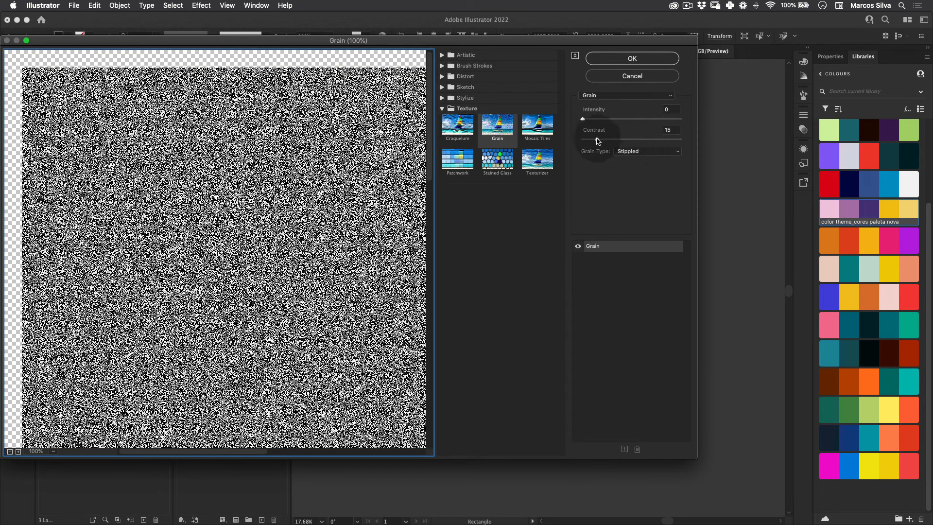
pyautogui.moveTo(584, 121); pyautogui.dragTo(592, 122)
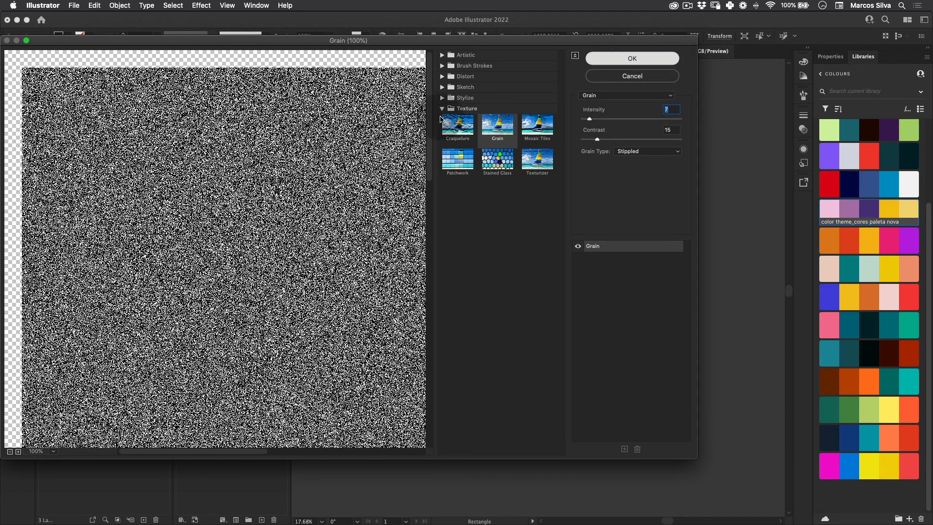
pyautogui.press('Return')
# - Set the grain rectangle's blending mode to Screen and its opacity to 14%
pyautogui.click(284, 36)
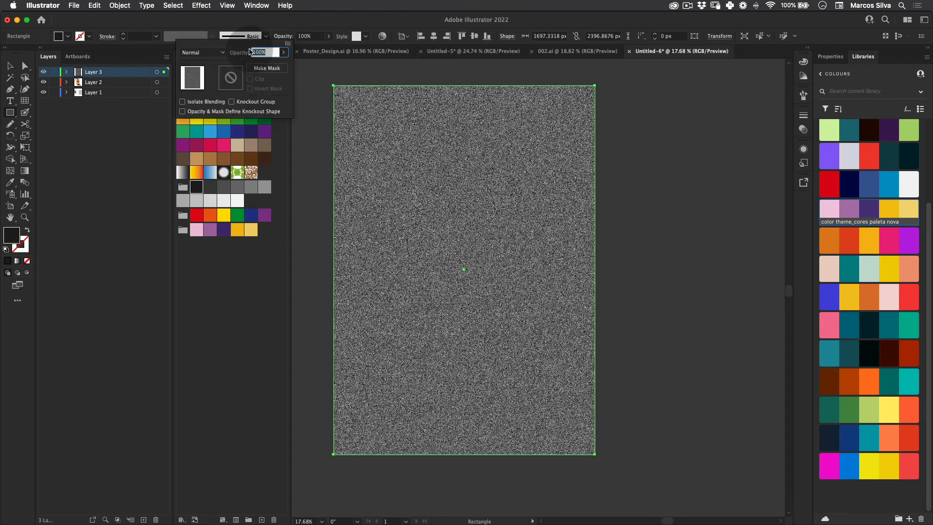
pyautogui.click(204, 53)
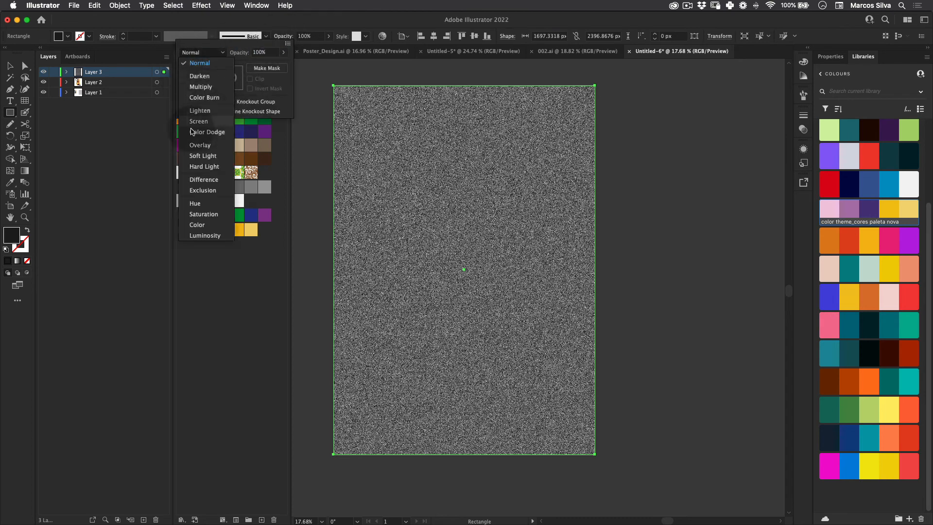
pyautogui.click(192, 124)
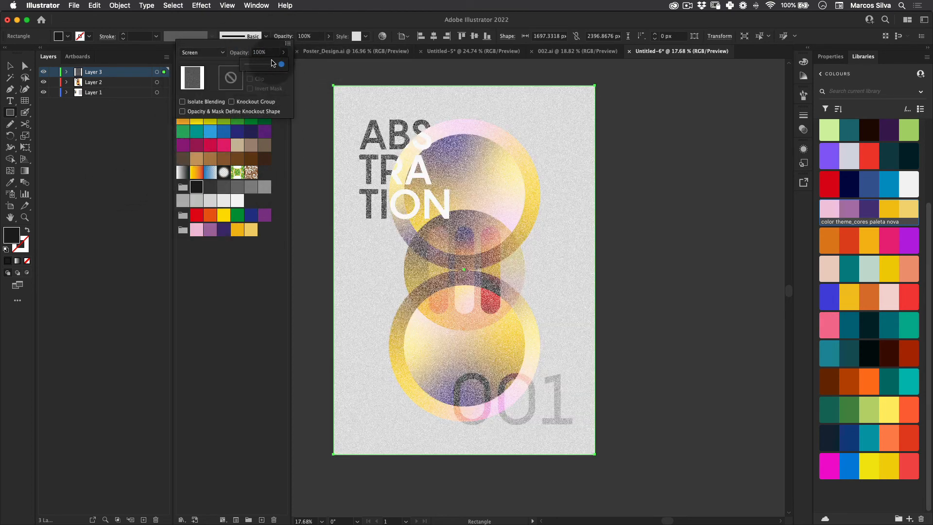
pyautogui.moveTo(254, 62); pyautogui.dragTo(253, 64)
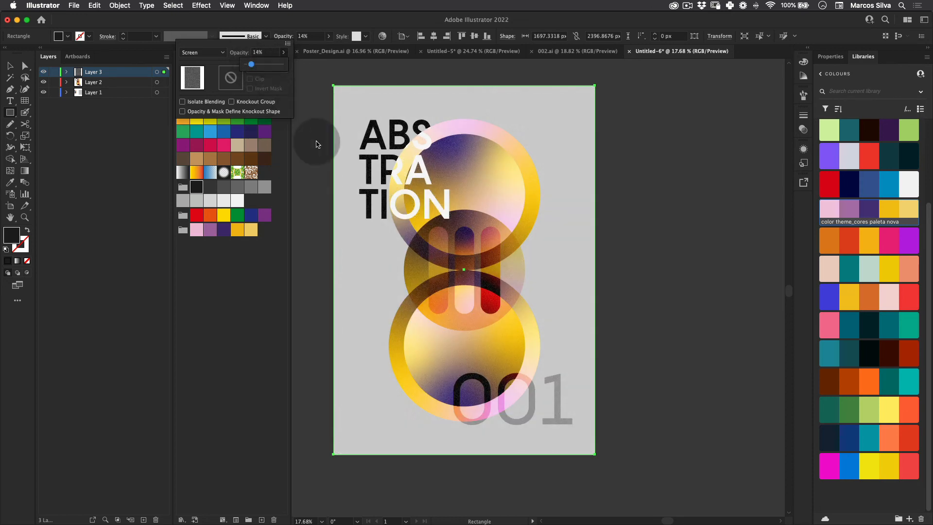
pyautogui.press('Return')
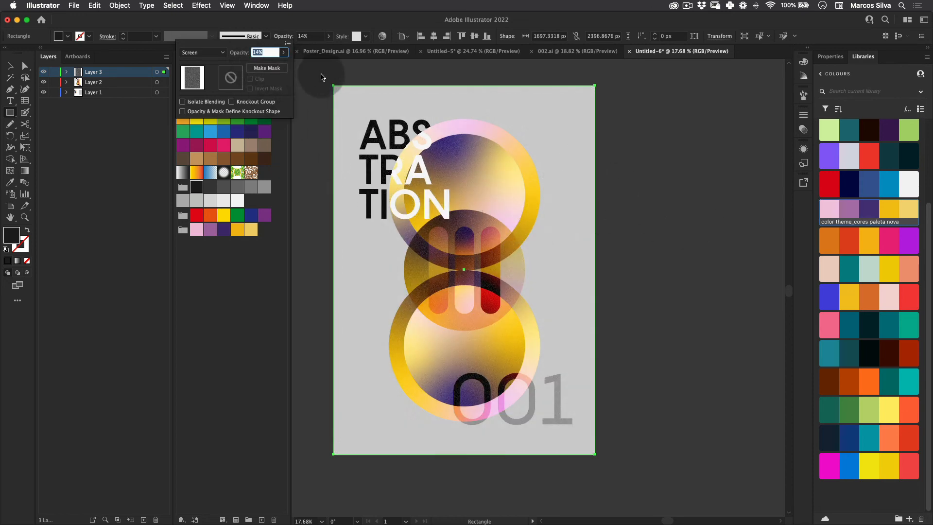
pyautogui.press('Escape')
# - Examine the grain over the title and circles up close, and compare the poster with the reference design beside it
pyautogui.press('z')
pyautogui.moveTo(419, 159); pyautogui.dragTo(521, 126)
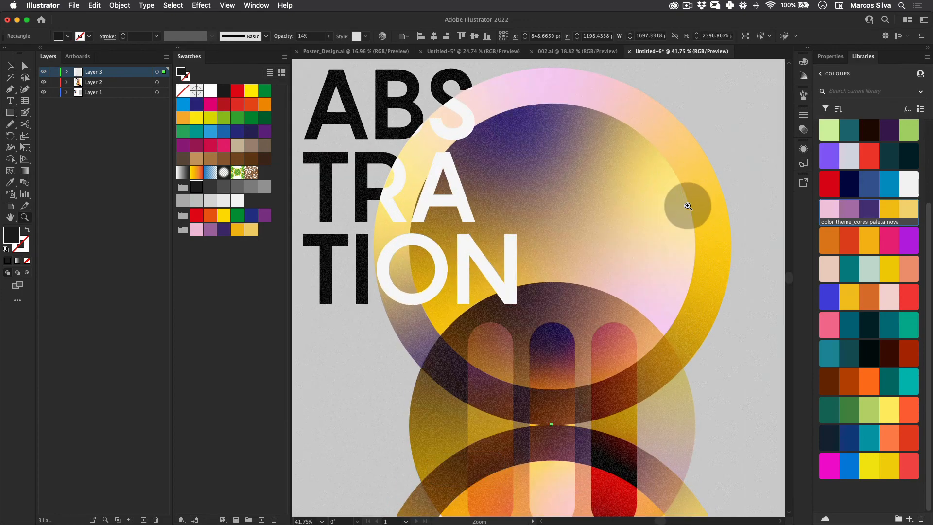
pyautogui.moveTo(535, 181); pyautogui.dragTo(478, 224)
pyautogui.press('space')
pyautogui.keyDown('alt'); pyautogui.click(481, 200); pyautogui.keyUp('alt')
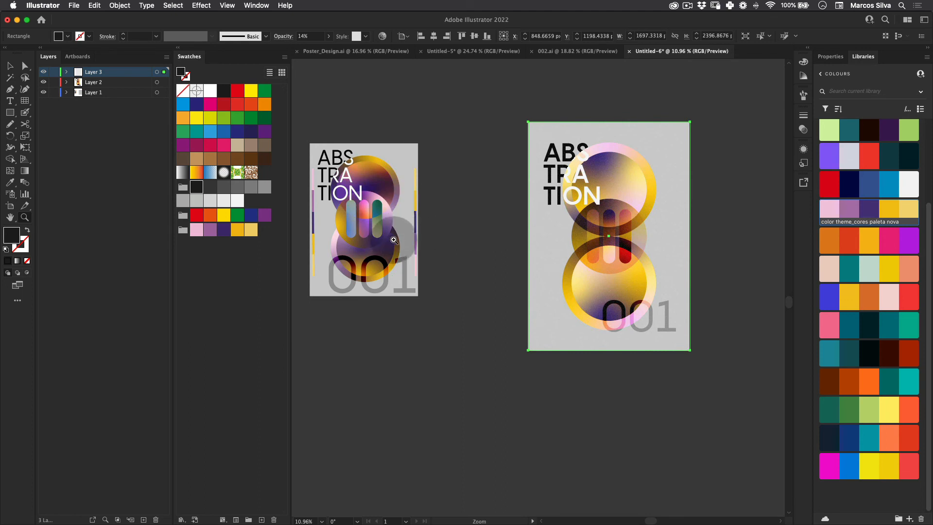
pyautogui.press('space')
pyautogui.moveTo(408, 238); pyautogui.dragTo(363, 209)
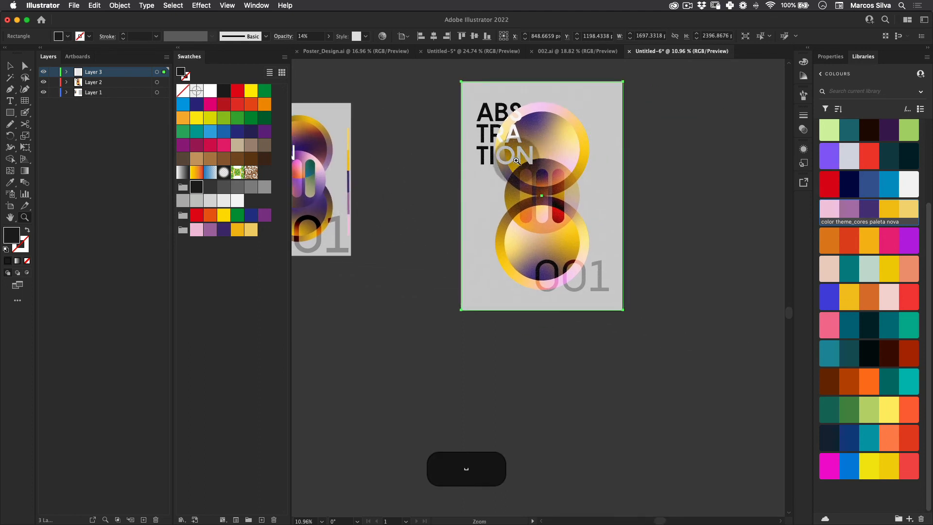
# - Deselect the grain rectangle, lock Layer 3 and make Layer 2 the active layer
pyautogui.press('v')
pyautogui.click(437, 188)
pyautogui.press('z')
pyautogui.moveTo(510, 171); pyautogui.dragTo(554, 146)
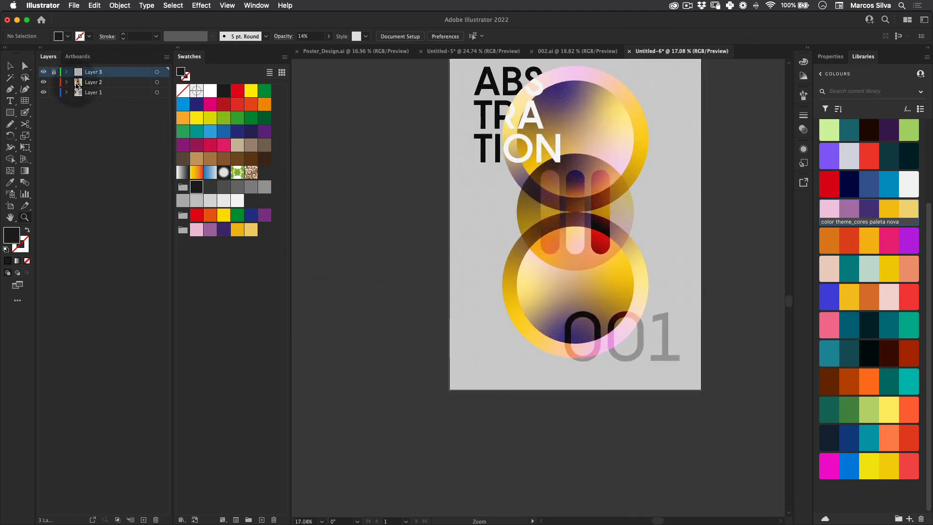
pyautogui.click(92, 82)
pyautogui.press('space')
pyautogui.moveTo(359, 168); pyautogui.dragTo(327, 167)
pyautogui.click(54, 72)
# - Show the grid guides, draw a dark bar about 307 × 33 px in the artboard's lower-left corner and duplicate it beside itself
pyautogui.press('m')
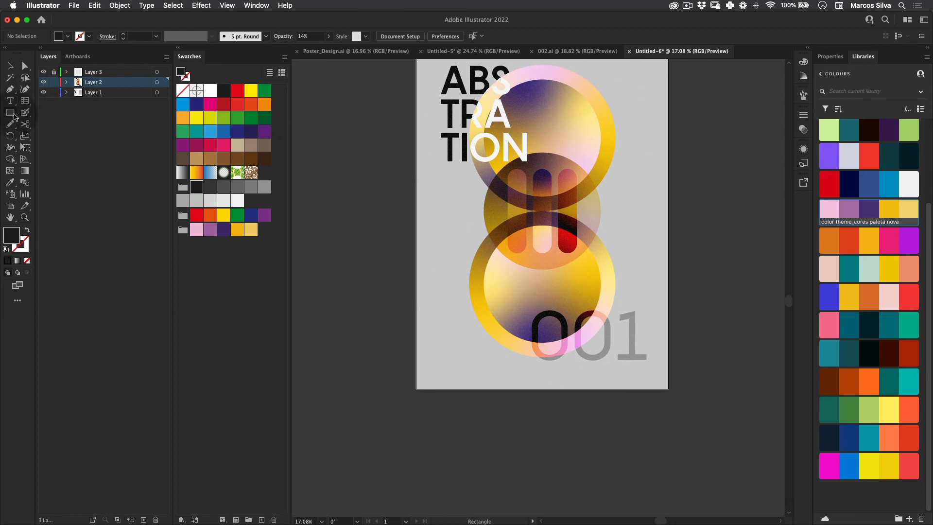
pyautogui.press('super+apostrophe')
pyautogui.scroll(-2, 493, 219)
pyautogui.hscroll(2, 493, 218)
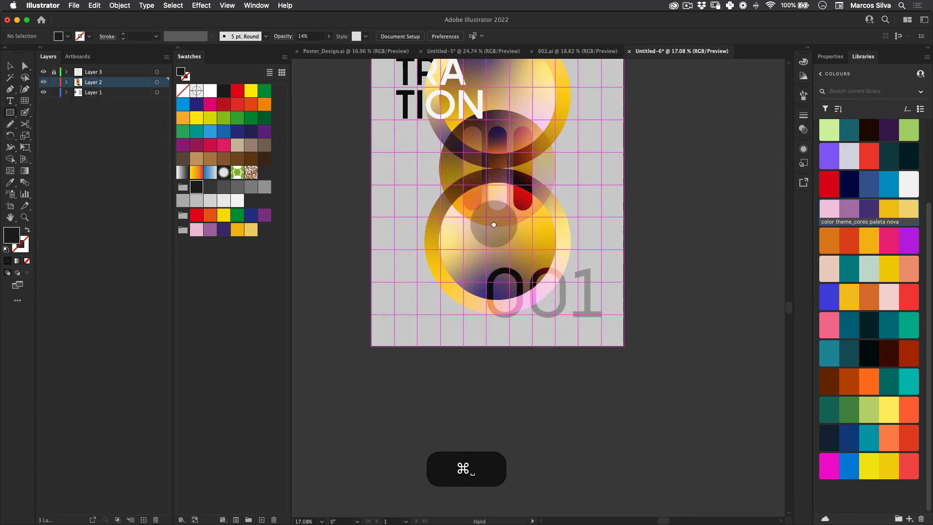
pyautogui.moveTo(371, 347); pyautogui.dragTo(458, 341)
pyautogui.press('v')
pyautogui.press('z')
# - Check the reference poster's colour strips and duplicate the two dark bars to form a row of four along the artboard's bottom edge
pyautogui.hscroll(-5, 546, 264)
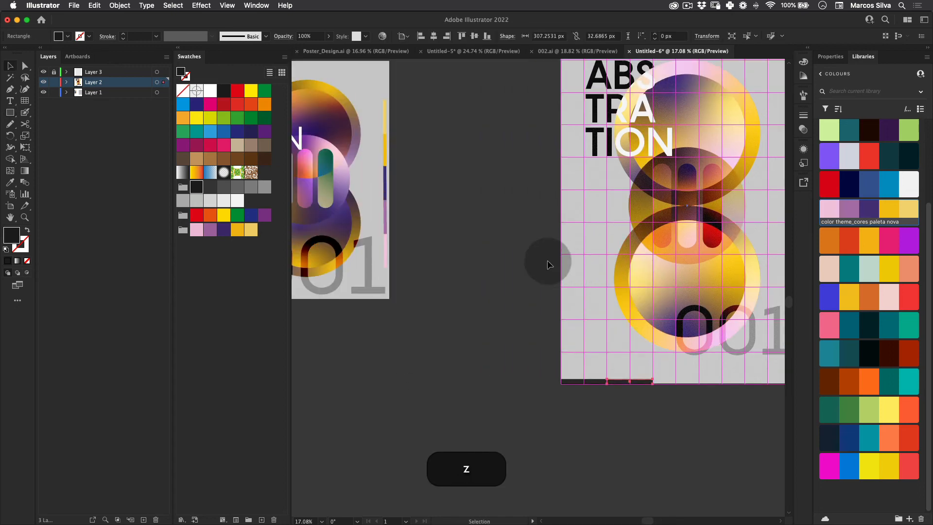
pyautogui.moveTo(545, 264); pyautogui.dragTo(451, 281)
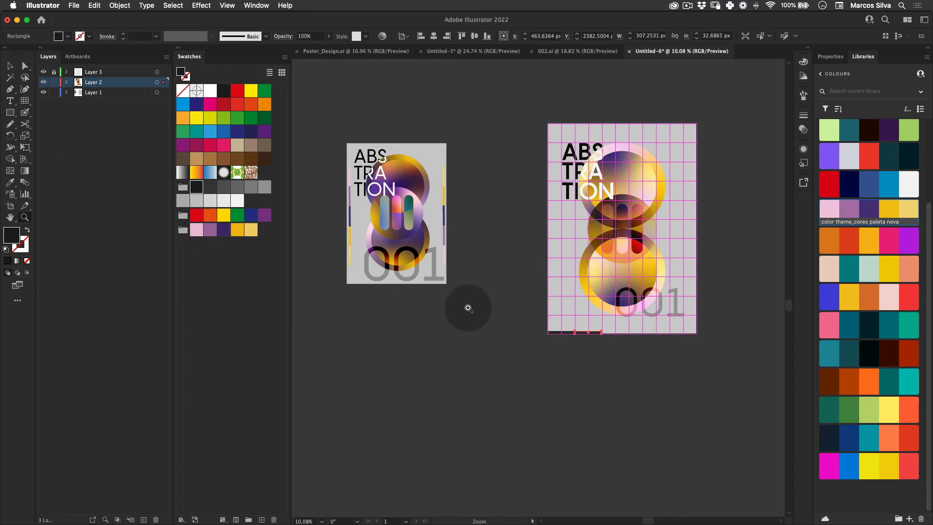
pyautogui.press('space')
pyautogui.hscroll(5, 468, 308)
pyautogui.scroll(5, 483, 306)
pyautogui.press('v')
pyautogui.moveTo(366, 305); pyautogui.dragTo(533, 307)
pyautogui.press('v')
# - Fill the four bars from left to right with the palette's pink, dark purple, golden yellow and light yellow swatches
pyautogui.click(348, 302)
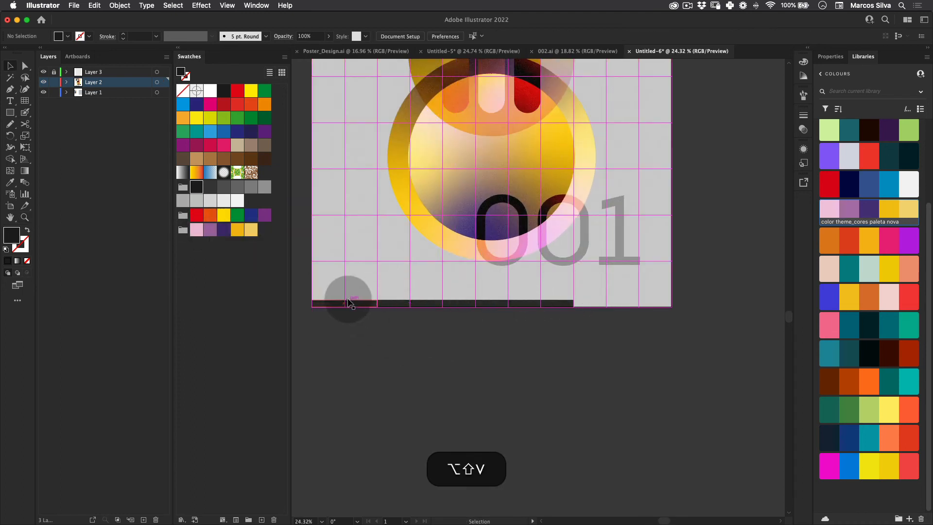
pyautogui.click(196, 229)
pyautogui.click(410, 303)
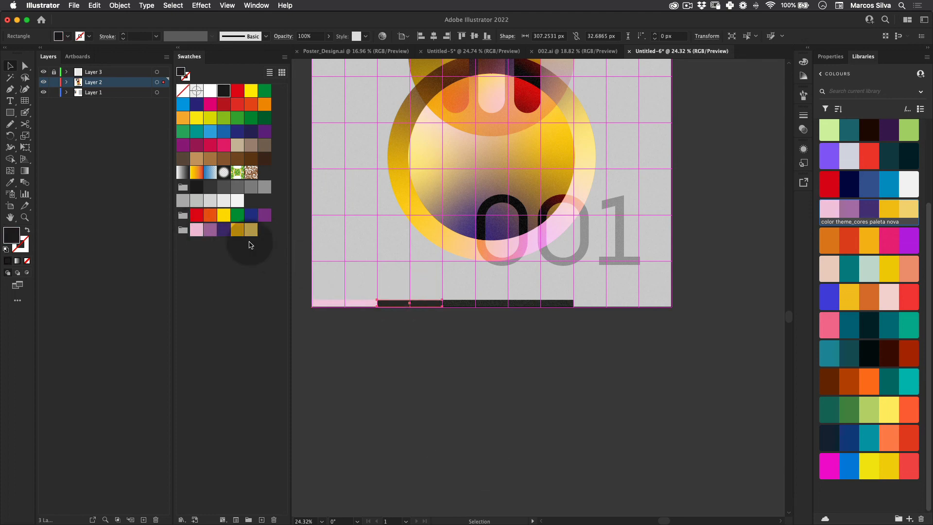
pyautogui.click(224, 230)
pyautogui.click(454, 304)
pyautogui.click(237, 230)
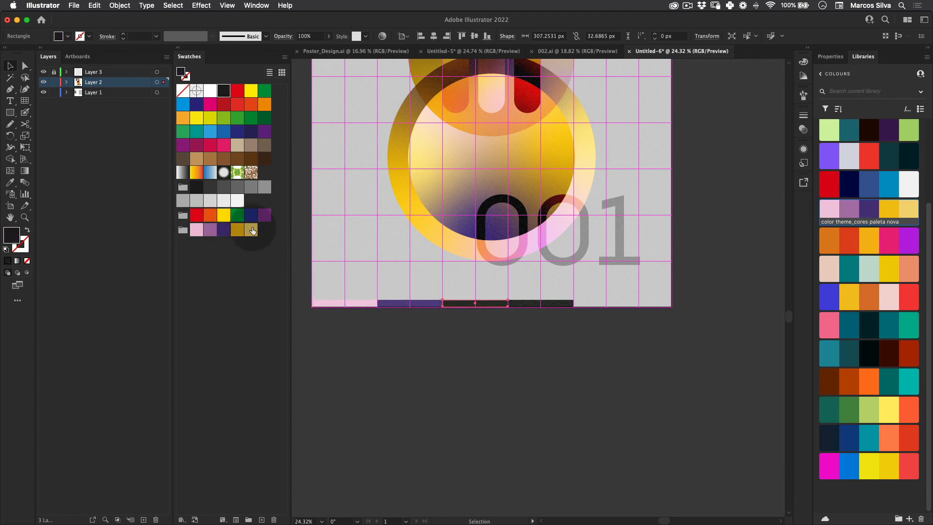
pyautogui.click(540, 303)
pyautogui.click(242, 209)
pyautogui.click(250, 229)
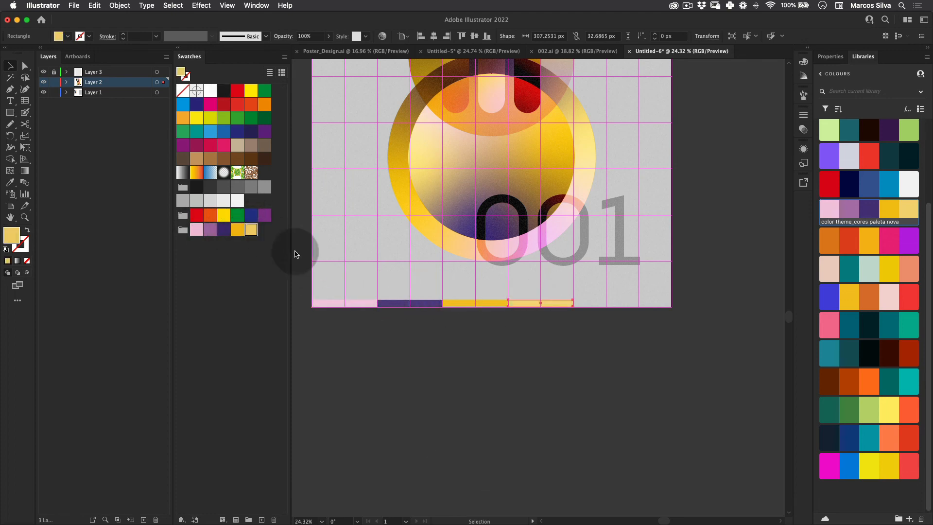
# - Hide the guides, select only the four coloured bars without the background and rotate the row to vertical
pyautogui.press('v')
pyautogui.press('z')
pyautogui.moveTo(501, 335); pyautogui.dragTo(561, 351)
pyautogui.press('v')
pyautogui.press('e')
pyautogui.press('v')
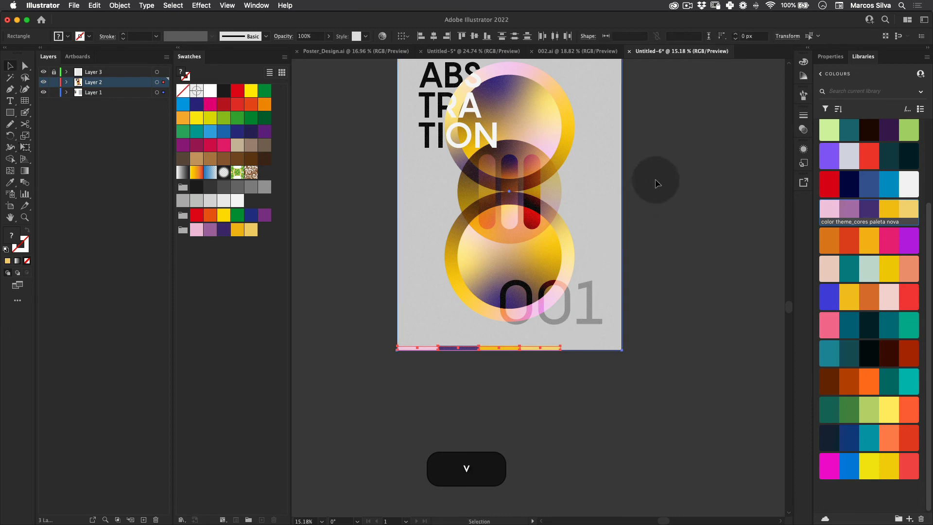
pyautogui.keyDown('shift'); pyautogui.click(562, 312); pyautogui.keyUp('shift')
pyautogui.hotkey('shift', 'e')
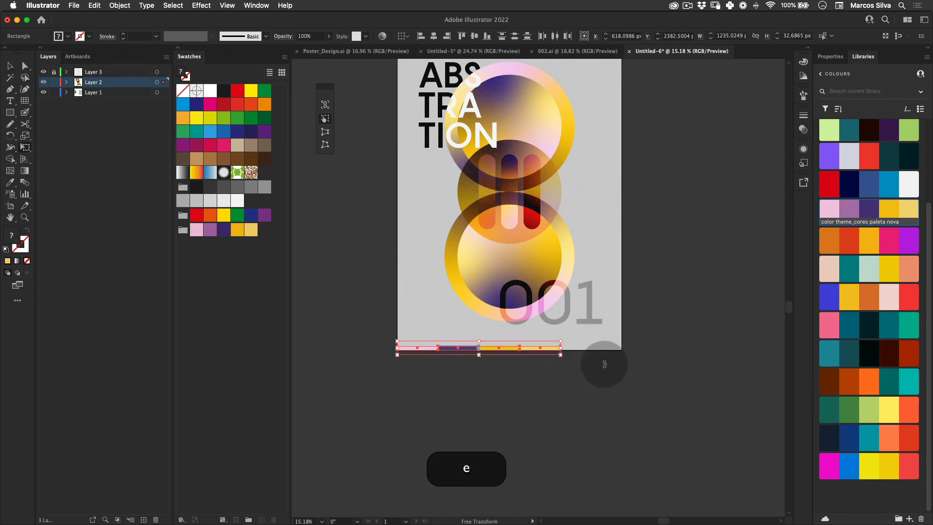
pyautogui.press('r')
pyautogui.moveTo(619, 369); pyautogui.dragTo(405, 236)
# - Group the four coloured bars and place the vertical strip just inside the artboard's left edge, centred vertically
pyautogui.hotkey('shift', 'v')
pyautogui.press('super+g')
pyautogui.scroll(3, 406, 235)
pyautogui.press('super+v')
pyautogui.click(416, 305)
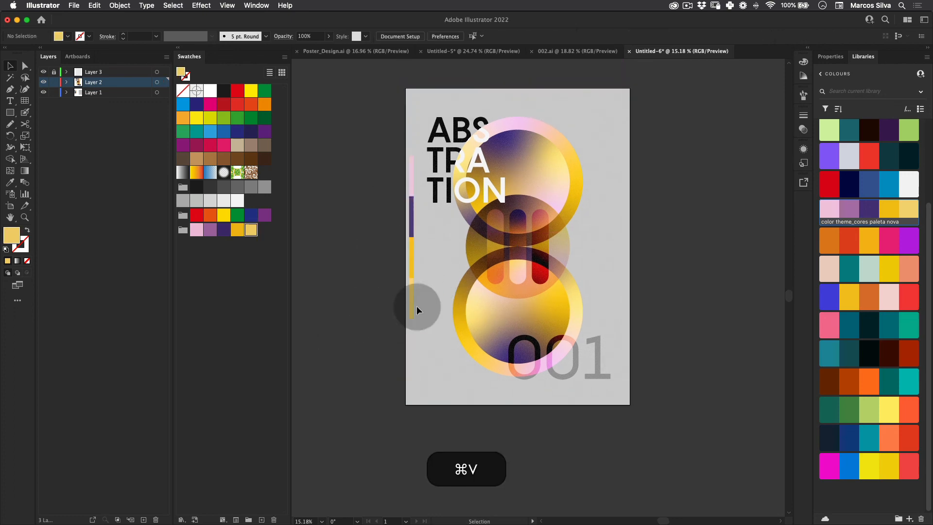
pyautogui.moveTo(413, 267); pyautogui.dragTo(486, 264)
pyautogui.press('alt+shift+super+z')
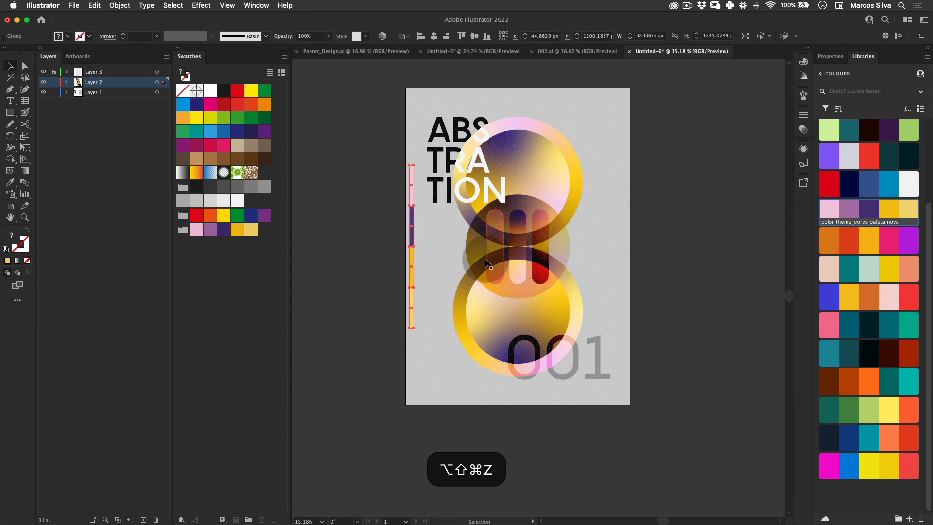
# - Duplicate the colour strip straight across to just inside the artboard's right edge
pyautogui.moveTo(412, 265); pyautogui.dragTo(626, 261)
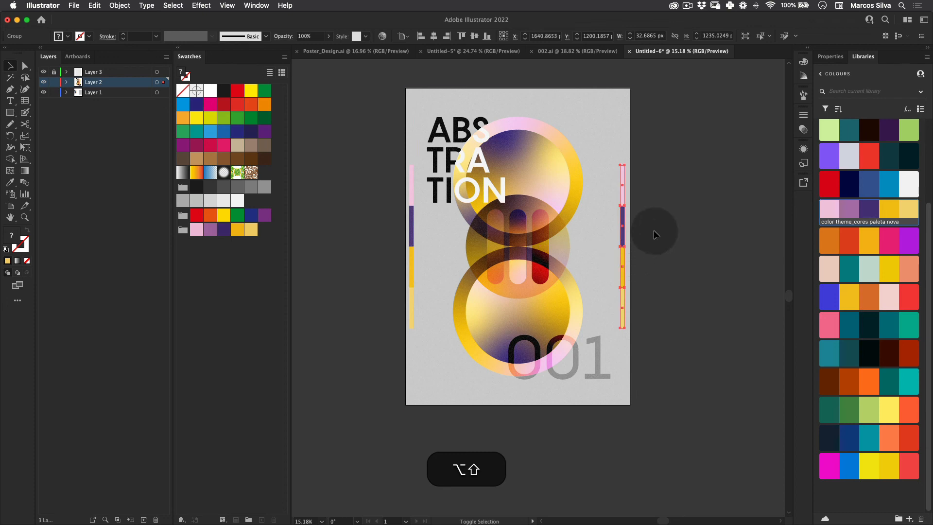
pyautogui.click(653, 229)
pyautogui.press('space')
pyautogui.moveTo(501, 213); pyautogui.dragTo(507, 266)
pyautogui.press('z')
pyautogui.click(507, 265)
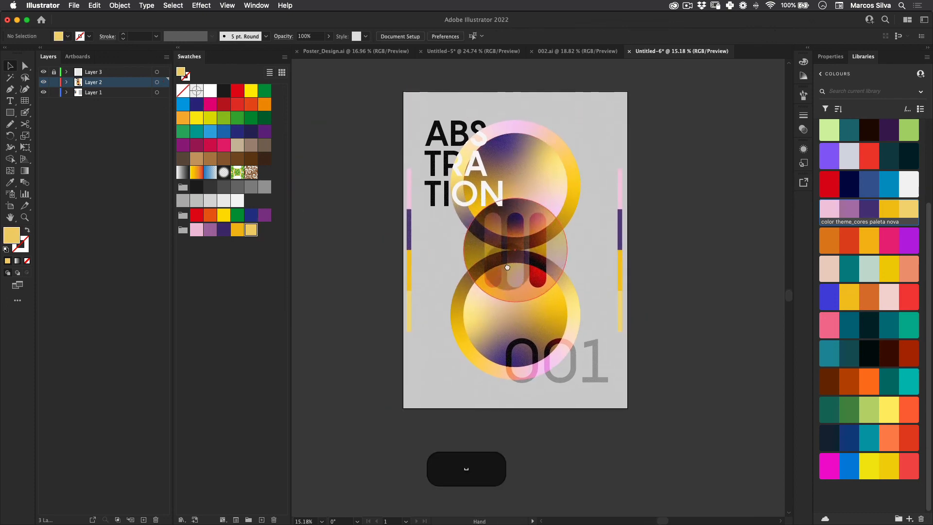
# - Unlock the top layer, select the grain texture rectangle covering the artboard and lower its opacity to 5%
pyautogui.click(503, 178)
pyautogui.press('v')
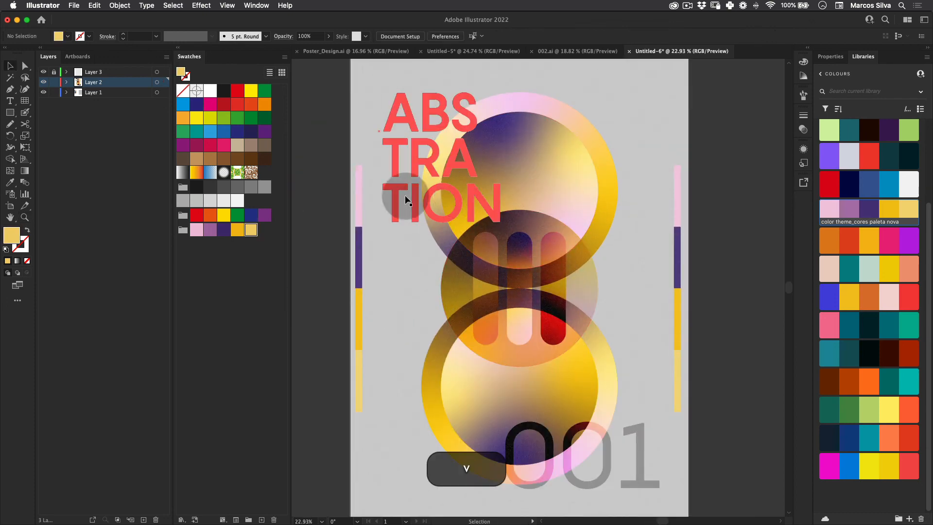
pyautogui.click(549, 132)
pyautogui.click(310, 36)
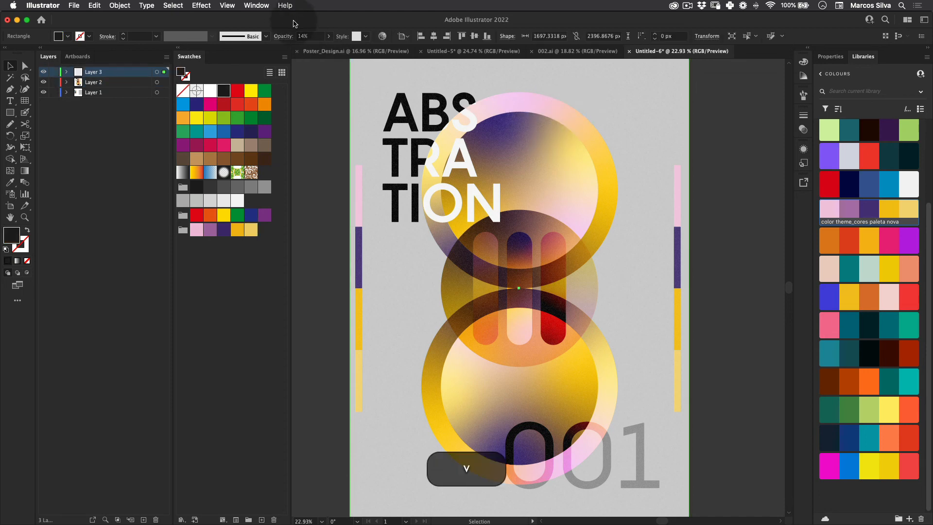
pyautogui.press('i')
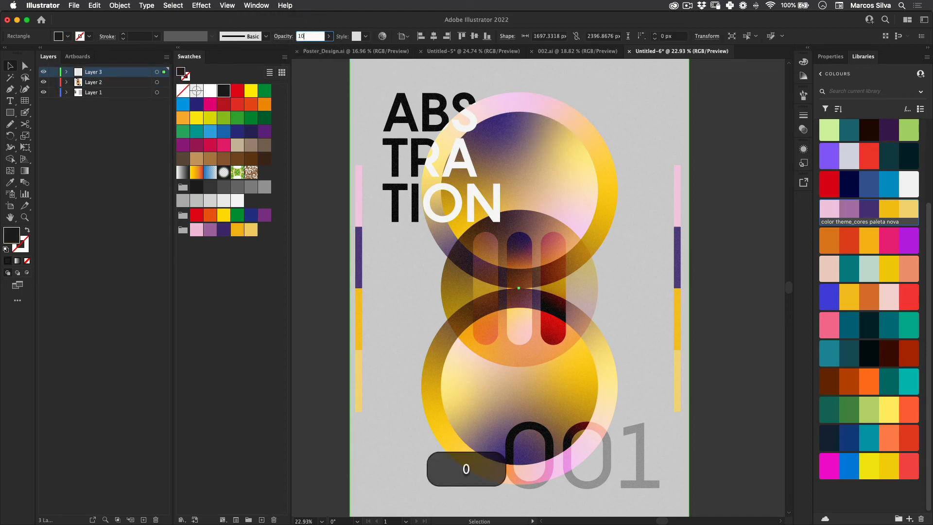
pyautogui.click(312, 36)
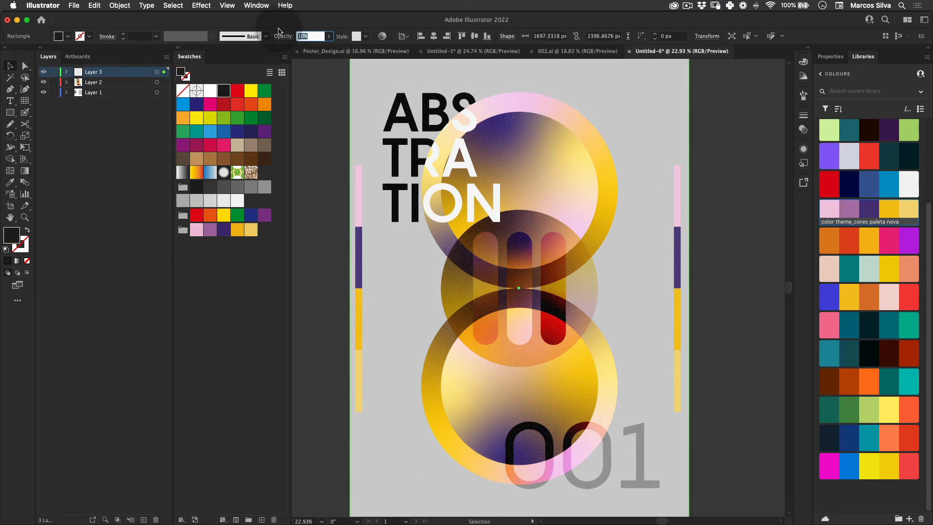
pyautogui.write('5')
pyautogui.click(322, 196)
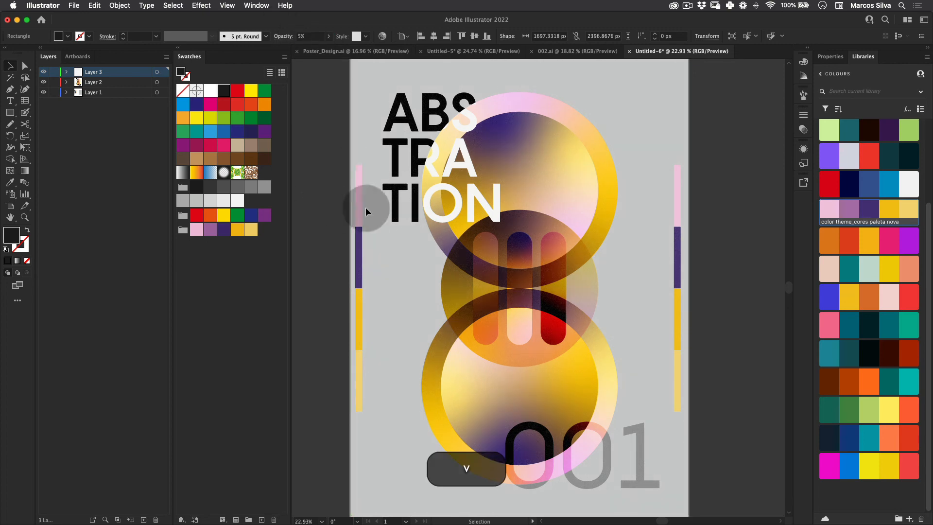
# - Examine the poster's softened grain and the gradient shapes at closer zoom
pyautogui.scroll(-3, 365, 207)
pyautogui.hscroll(2, 365, 207)
pyautogui.press('z')
pyautogui.moveTo(469, 175); pyautogui.dragTo(417, 182)
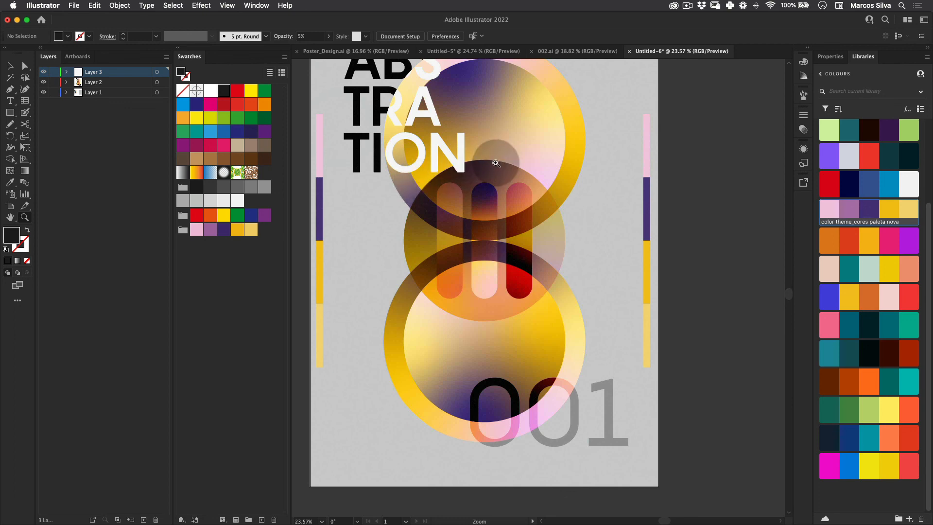
pyautogui.press('z')
pyautogui.moveTo(499, 162); pyautogui.dragTo(434, 183)
pyautogui.press('space')
pyautogui.moveTo(444, 136); pyautogui.dragTo(493, 155)
pyautogui.press('z')
# - Switch to a full-screen display without panels and delete the whole reference poster beside the artboard
pyautogui.press('f')
pyautogui.press('f')
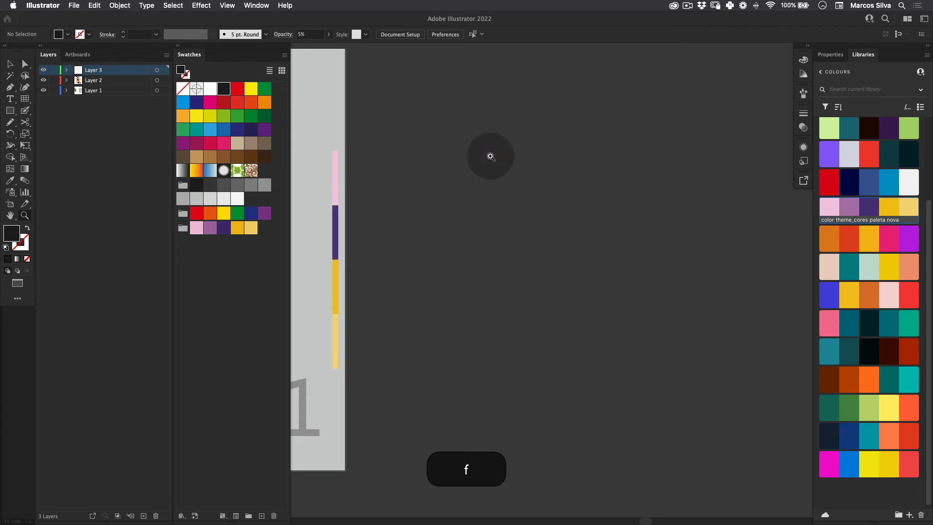
pyautogui.press('space')
pyautogui.moveTo(217, 172); pyautogui.dragTo(563, 216)
pyautogui.press('z')
pyautogui.press('v')
pyautogui.moveTo(274, 62); pyautogui.dragTo(8, 365)
pyautogui.moveTo(208, 139); pyautogui.dragTo(319, 137)
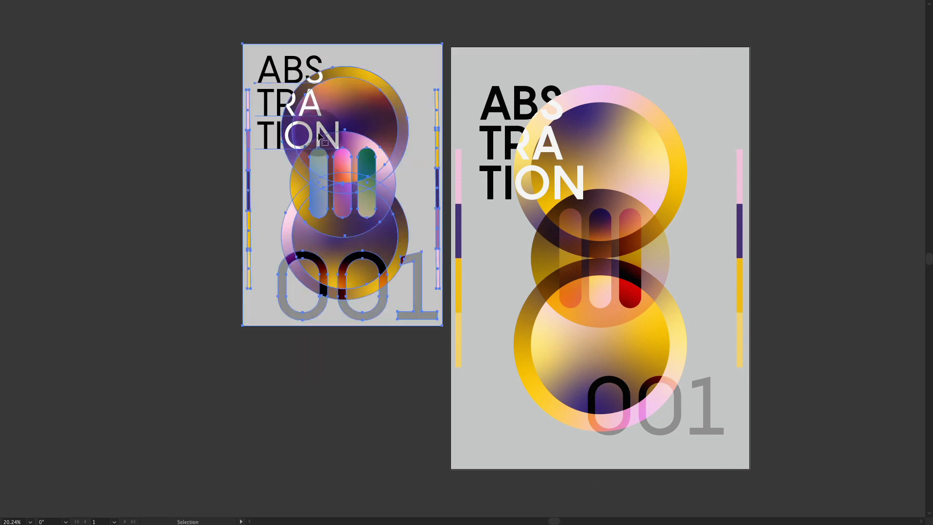
pyautogui.press('BackSpace')
pyautogui.moveTo(571, 215); pyautogui.dragTo(410, 222)
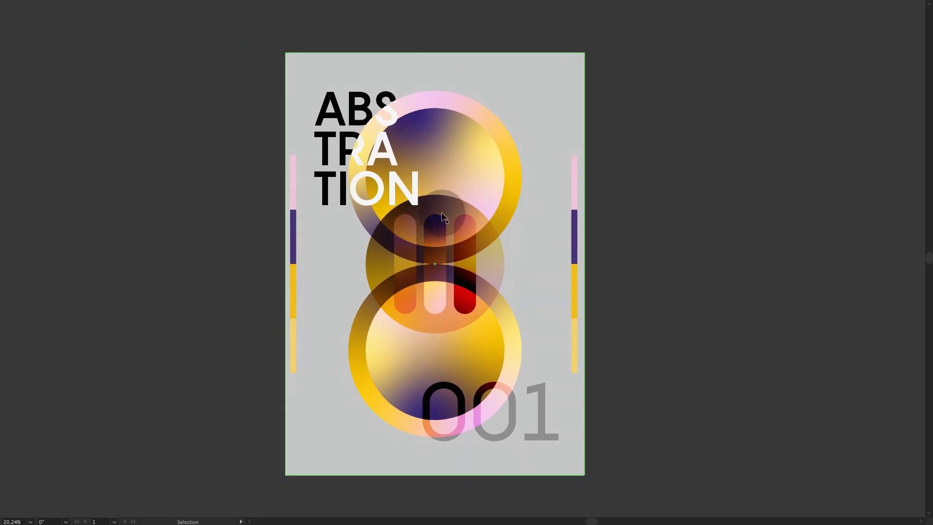
pyautogui.scroll(3, 410, 222)
pyautogui.scroll(-3, 407, 225)
pyautogui.scroll(-1, 405, 229)
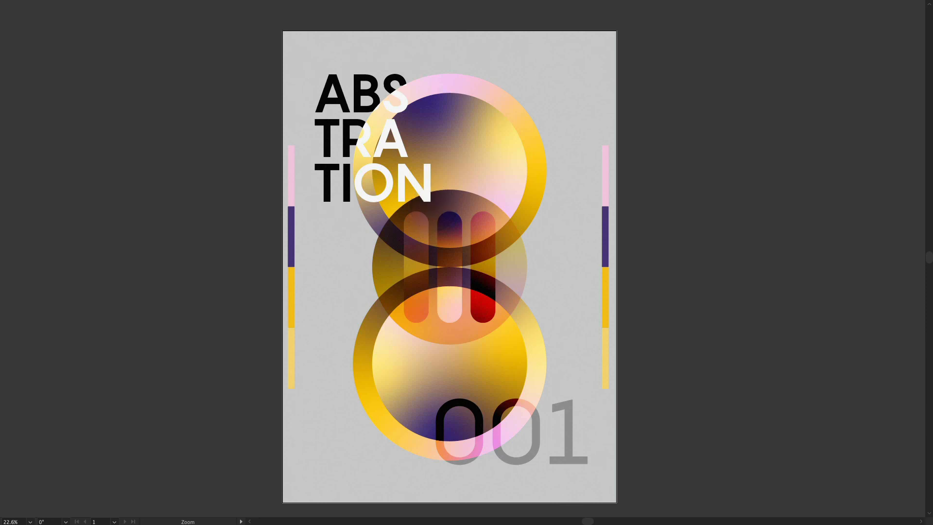
# - Switch to Chrome and bring up the designer's Instagram profile
pyautogui.press('super+Tab')
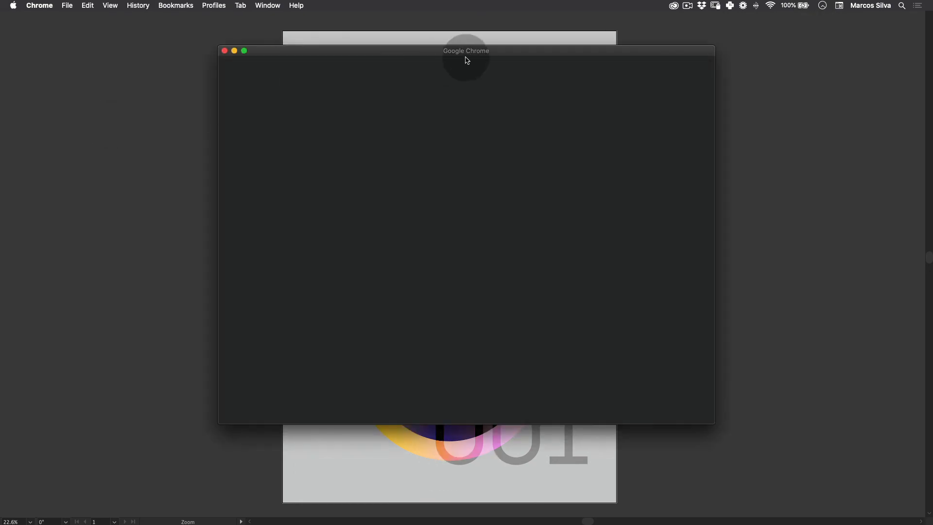
pyautogui.press('super+q')
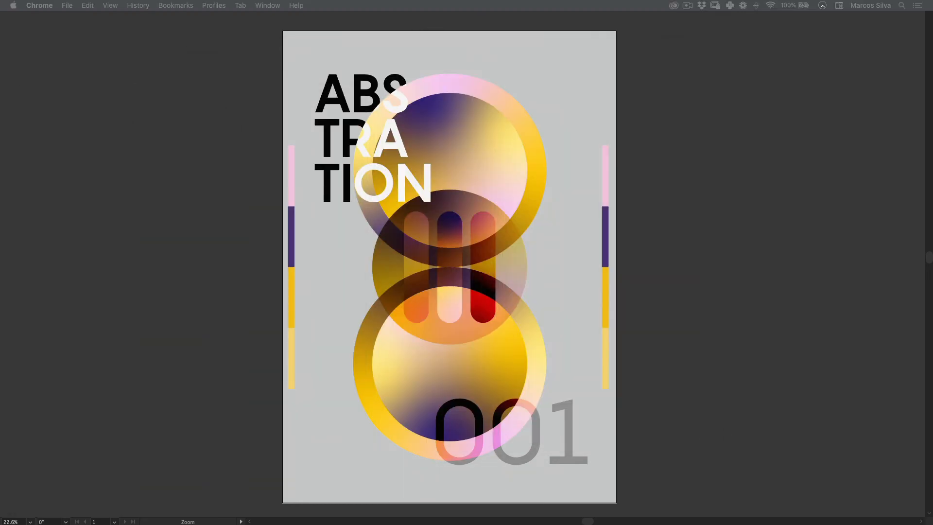
pyautogui.press('n')
pyautogui.press('super')
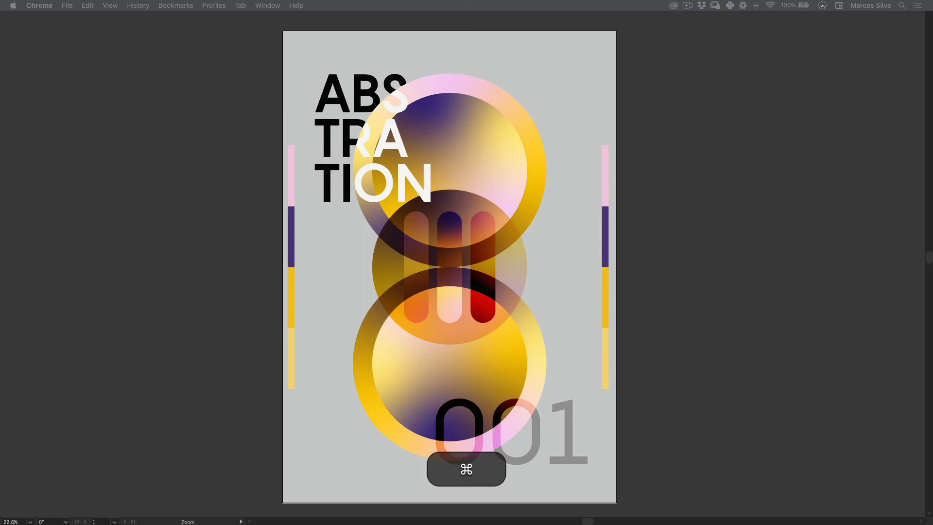
pyautogui.press('super+Tab')
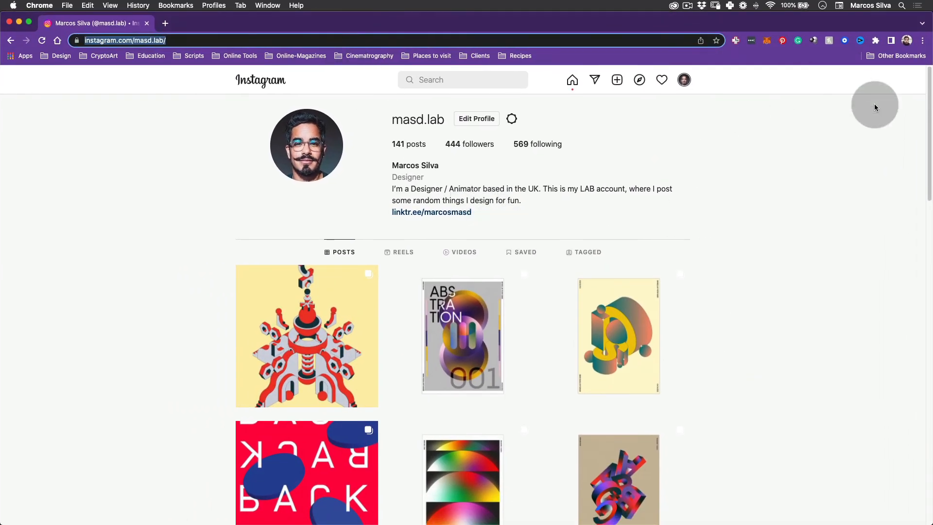
# - Browse the profile's post grid down through the older designs and return to the start of the page
pyautogui.scroll(-3, 909, 117)
pyautogui.scroll(-3, 907, 126)
pyautogui.scroll(5, 904, 134)
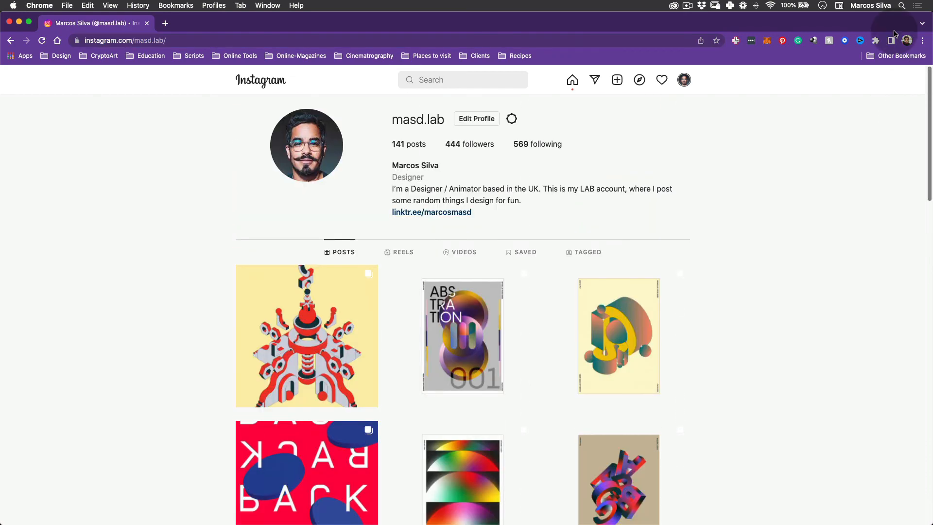
pyautogui.scroll(-15, 875, 161)
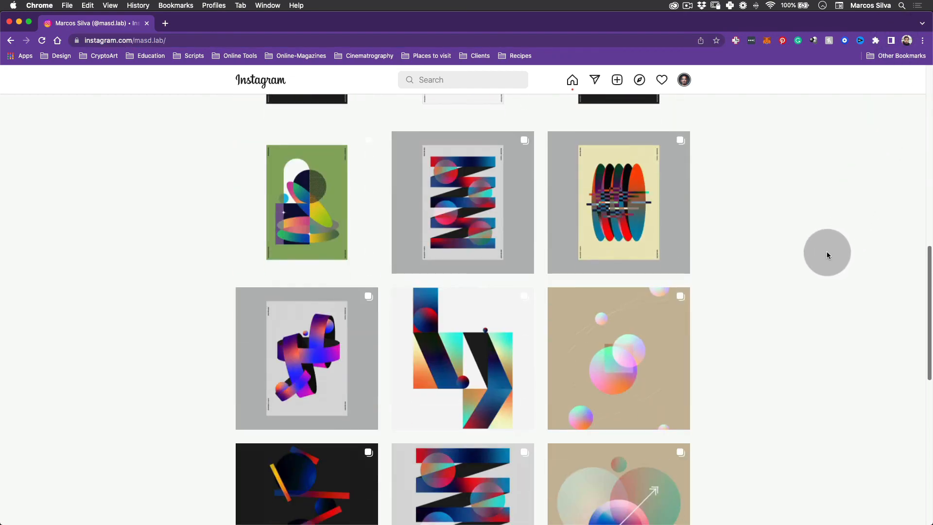
pyautogui.scroll(-8, 794, 311)
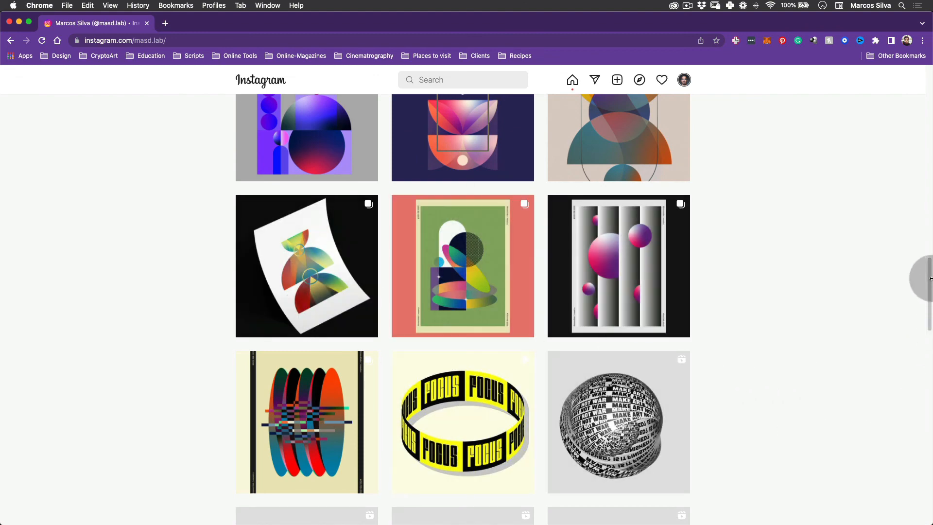
pyautogui.moveTo(929, 283); pyautogui.dragTo(905, 368)
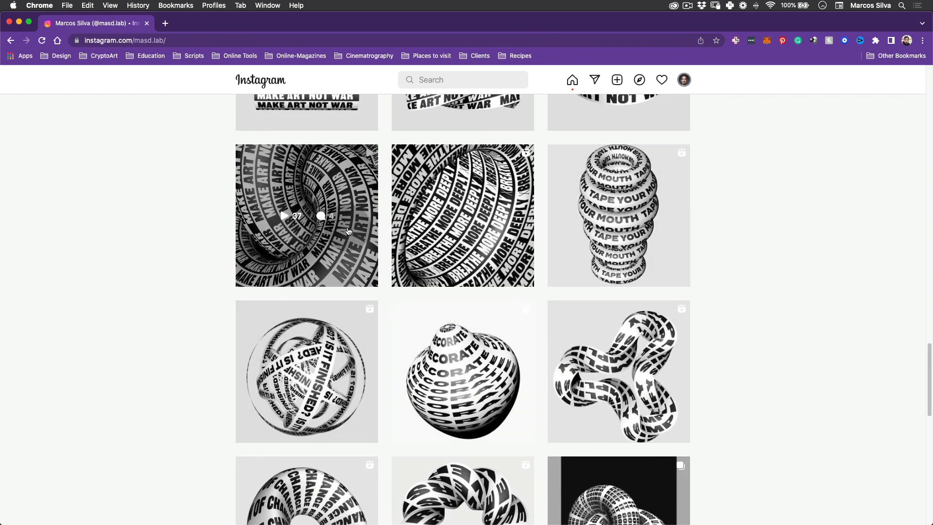
pyautogui.moveTo(917, 374)
pyautogui.mouseDown()
pyautogui.moveTo(885, 462)
pyautogui.moveTo(867, 456)
pyautogui.mouseUp()
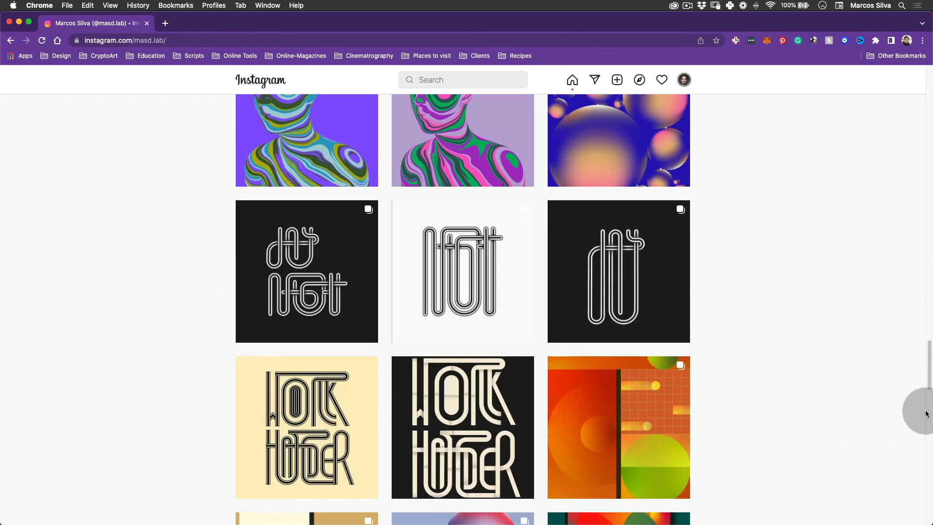
pyautogui.moveTo(926, 414); pyautogui.dragTo(837, 18)
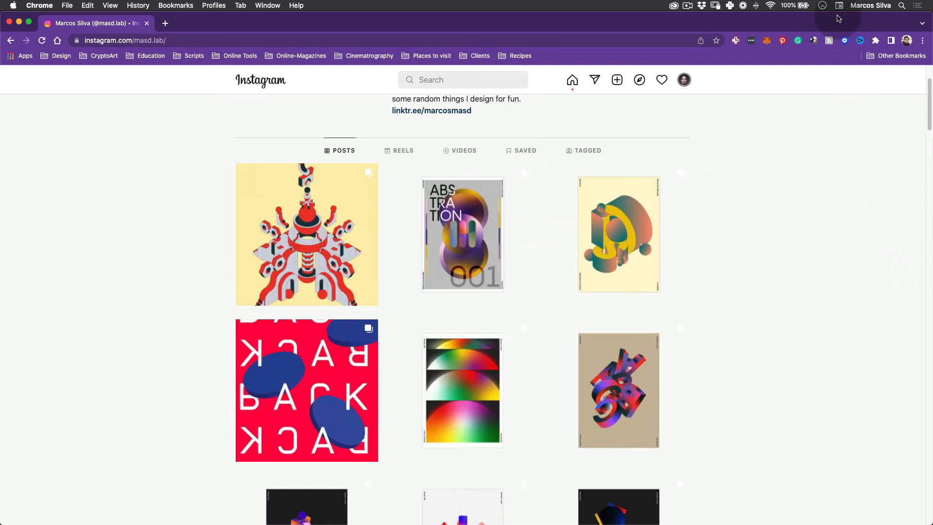
pyautogui.moveTo(928, 88); pyautogui.dragTo(928, 77)
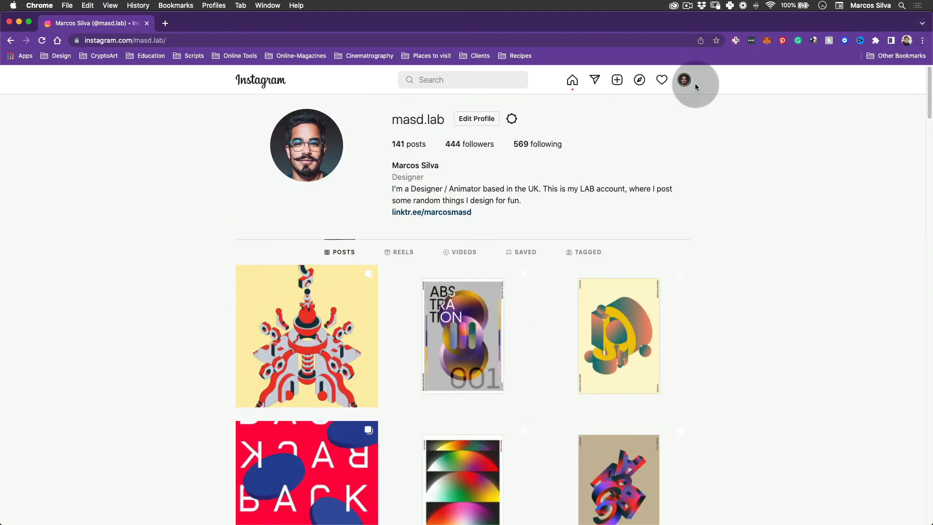